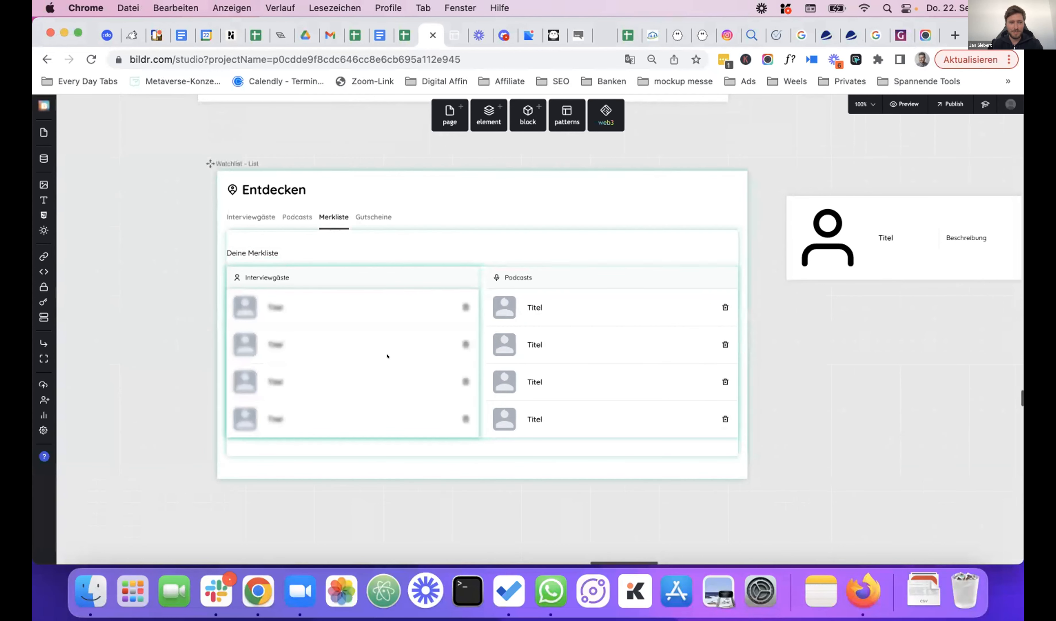
Open the Page Binding flow of the Watchlist Podcasts grid row and check the Podcasts list on the live app's Merkliste page
scroll(387, 356, down, 5)
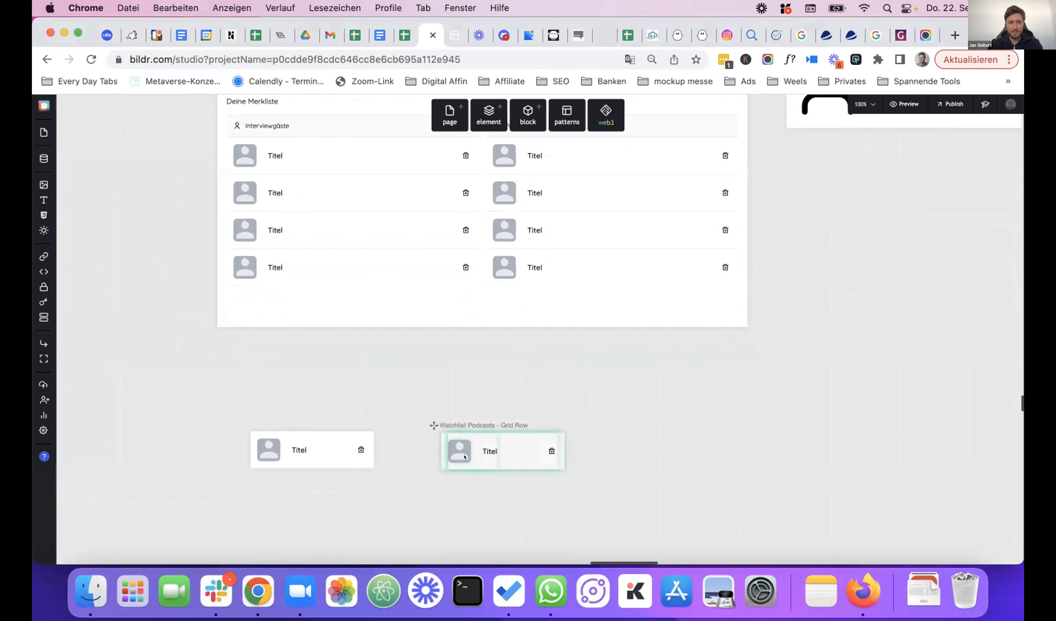
click(448, 446)
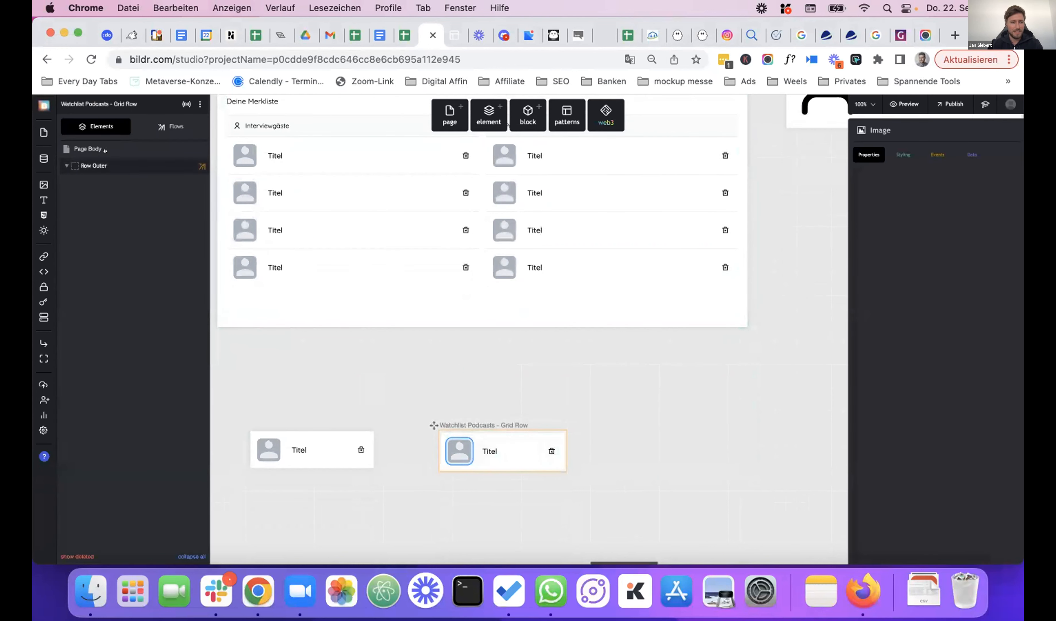
click(161, 125)
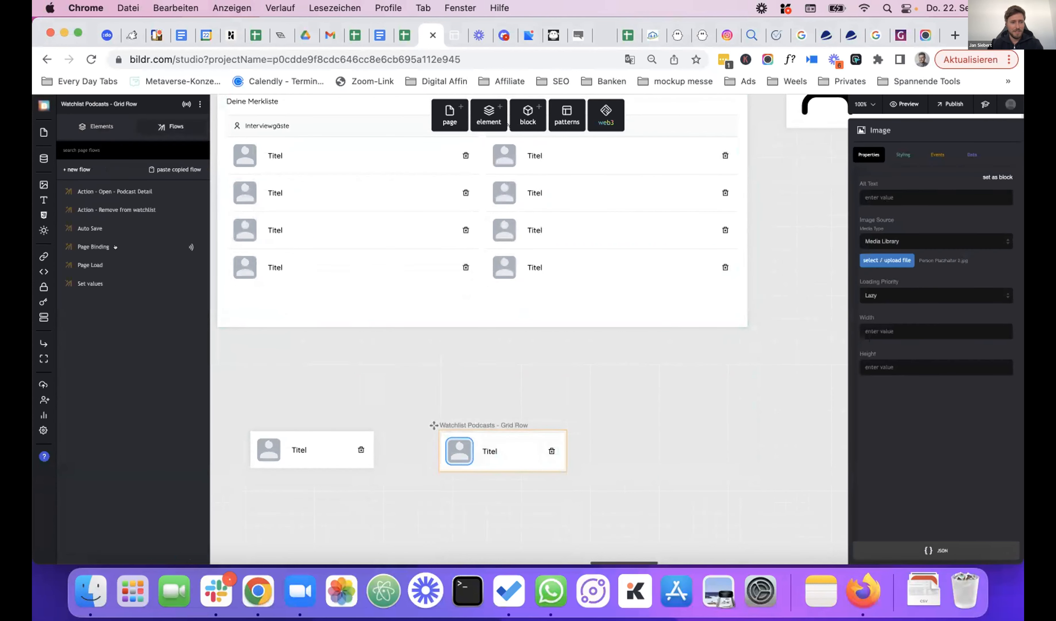
click(106, 250)
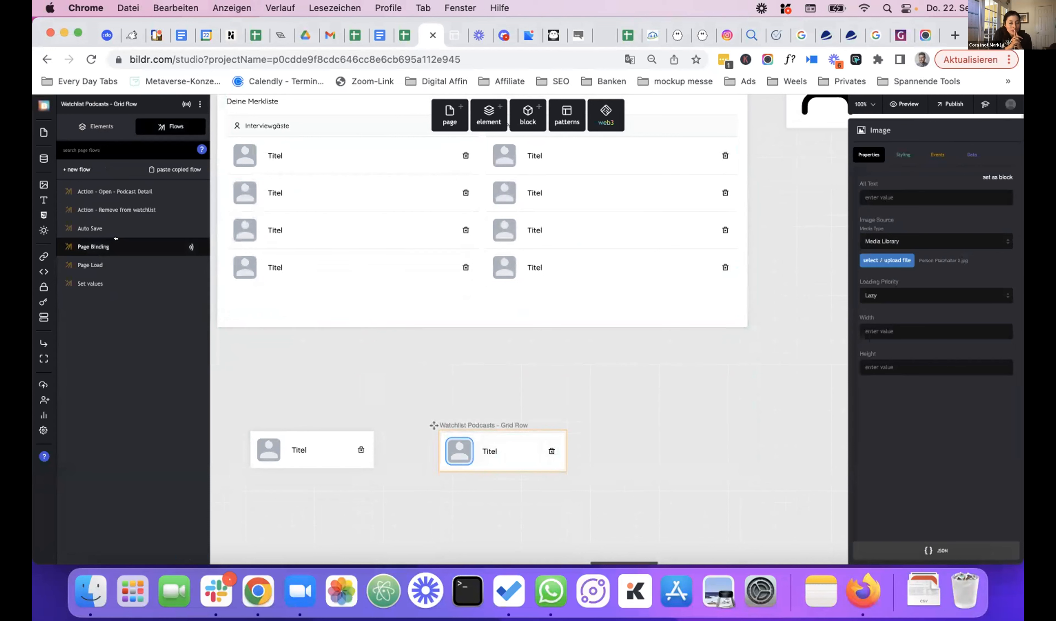
click(127, 247)
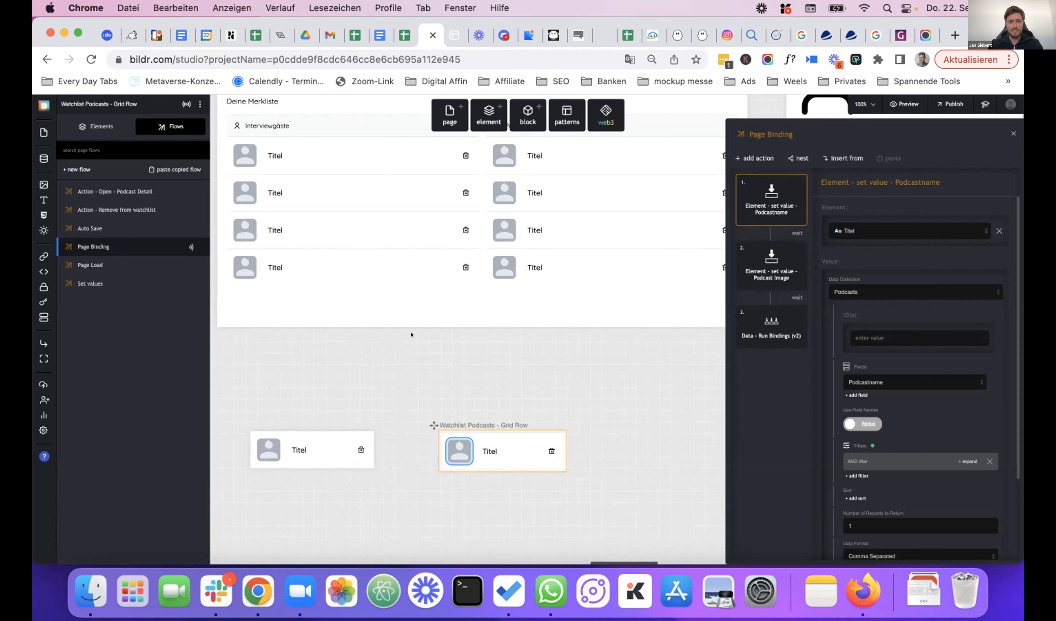
click(455, 35)
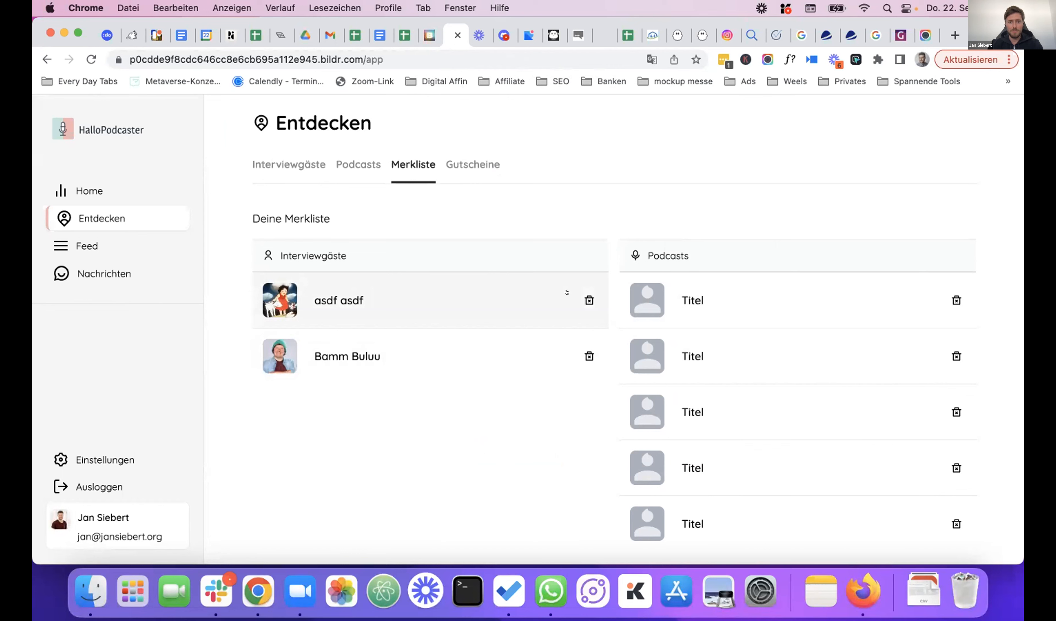
click(423, 37)
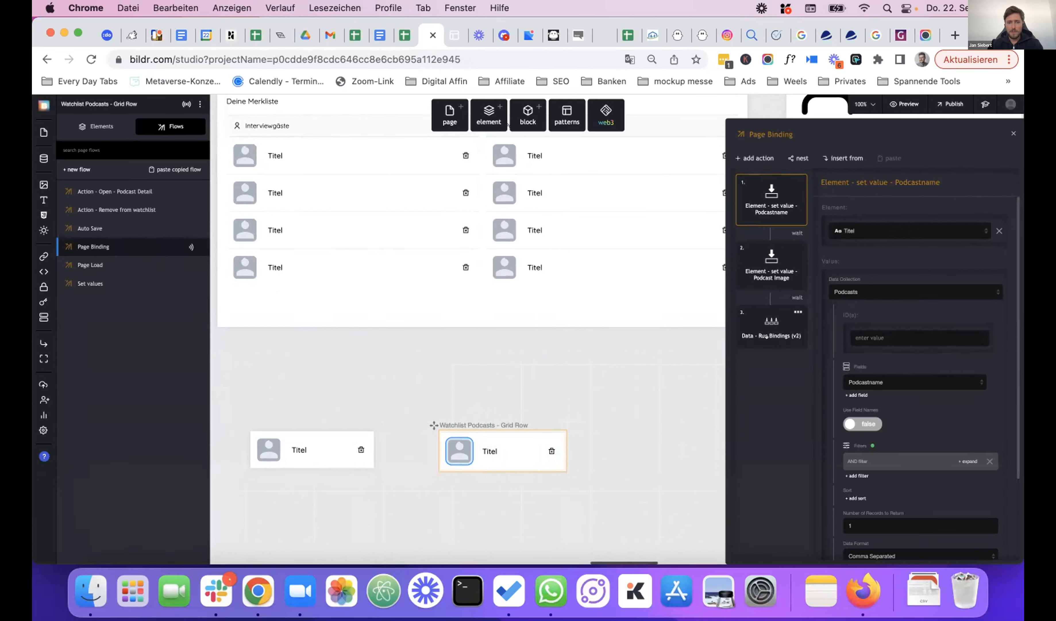
Open the Watchlist Guests grid row's Page Binding flow and examine the filter of its set value action for Name
click(313, 449)
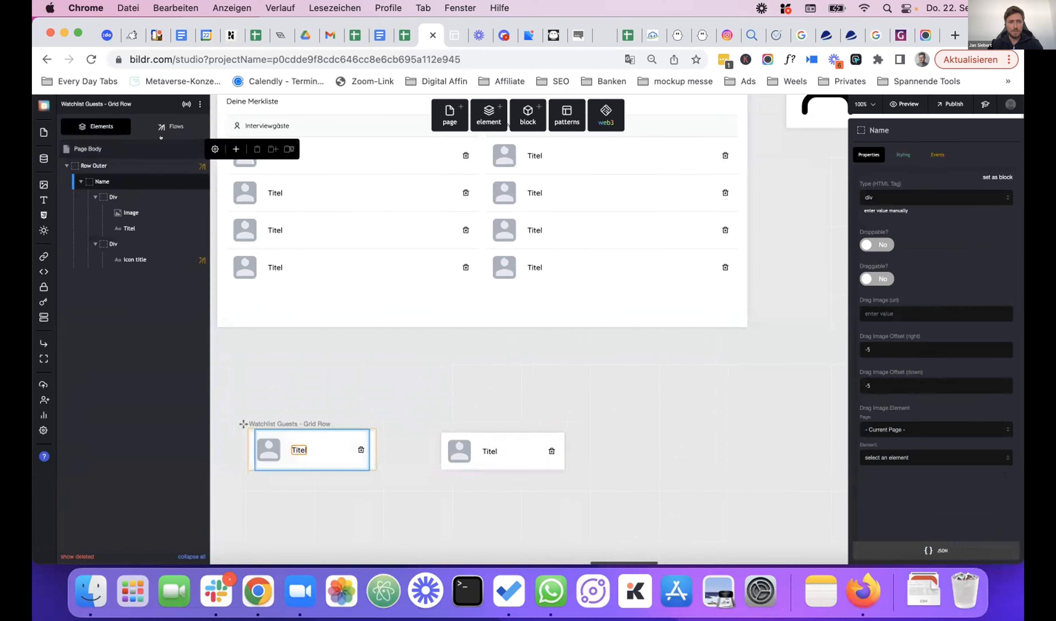
click(170, 127)
click(94, 246)
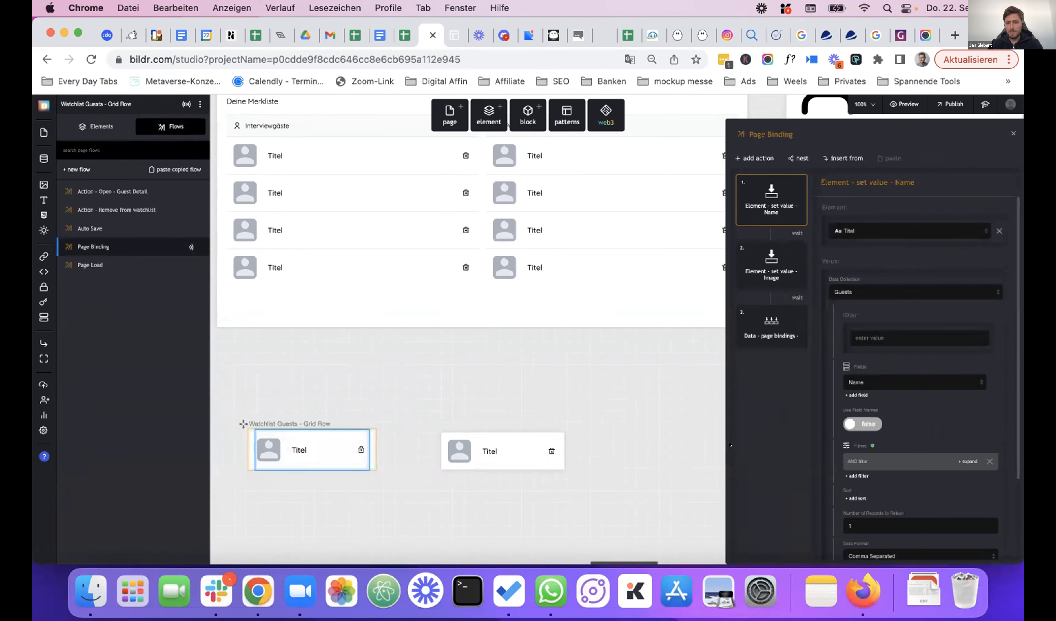
scroll(885, 412, down, 1)
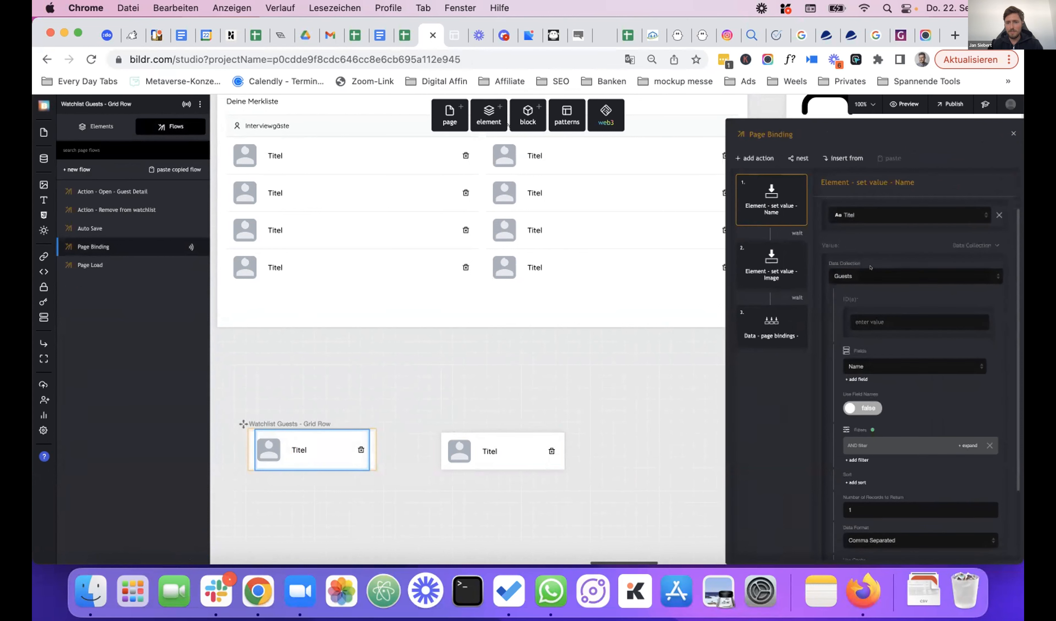
scroll(873, 283, down, 1)
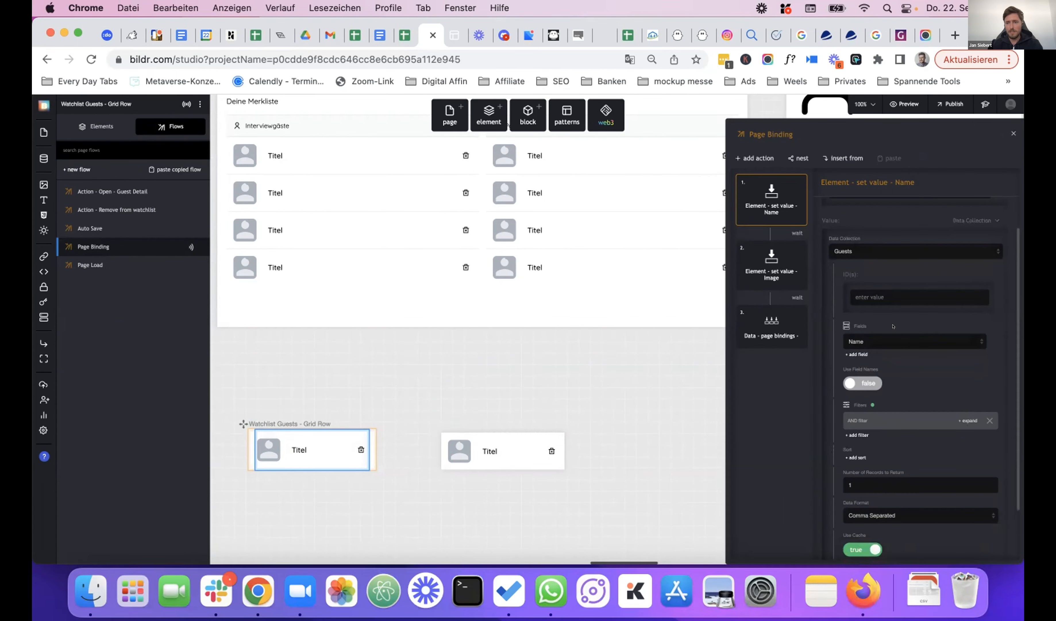
scroll(907, 388, down, 2)
click(913, 384)
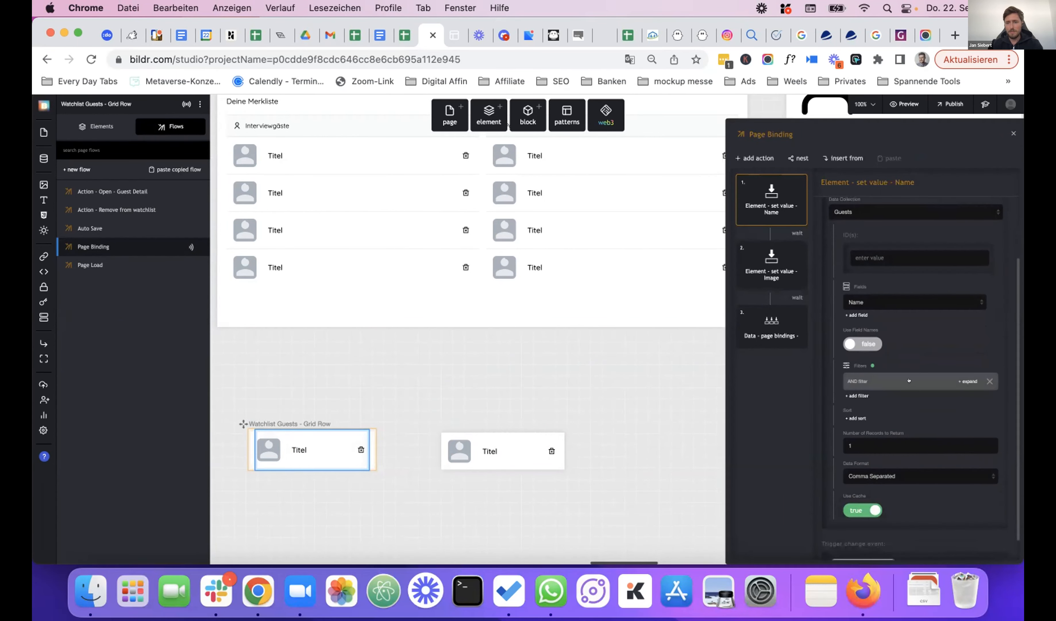
scroll(915, 381, down, 1)
scroll(915, 380, down, 3)
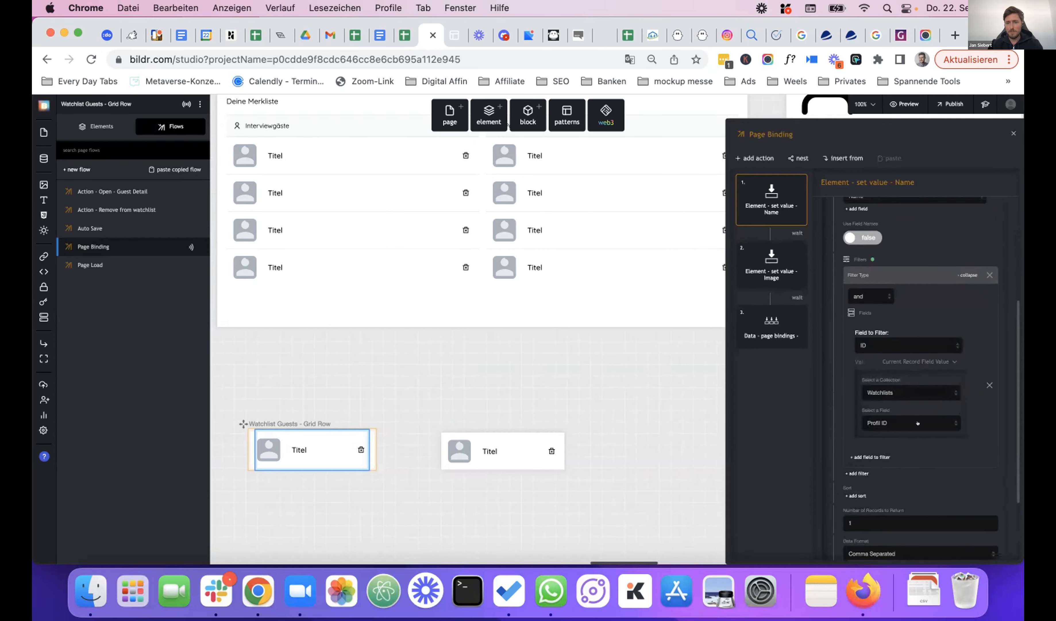
scroll(918, 423, down, 3)
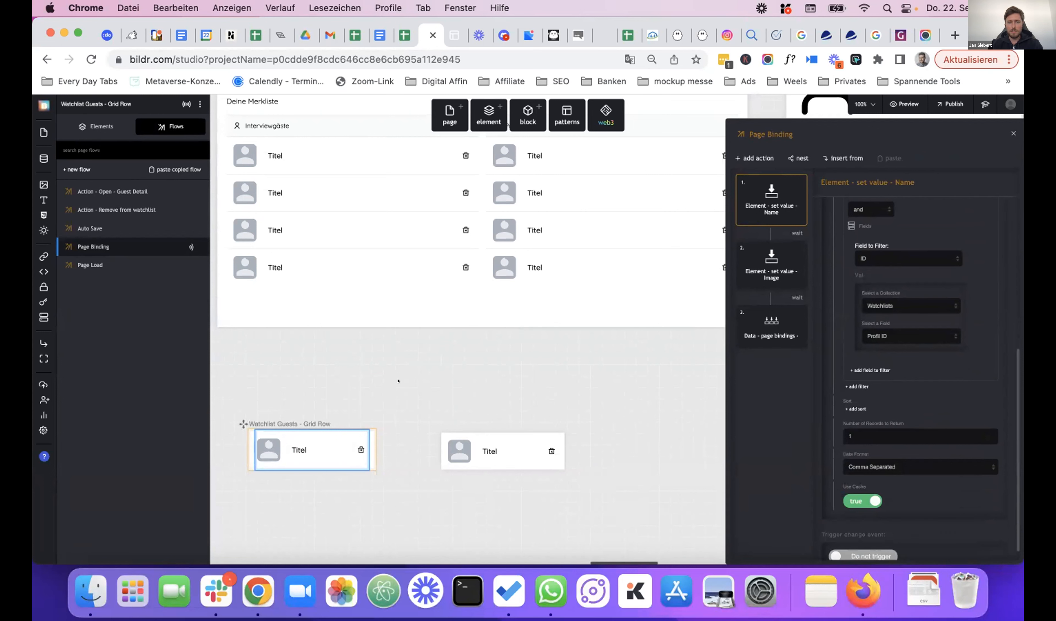
Open the Watchlist Podcasts grid row's Page Binding flow and examine the filter of its set value action for Podcastname
click(502, 456)
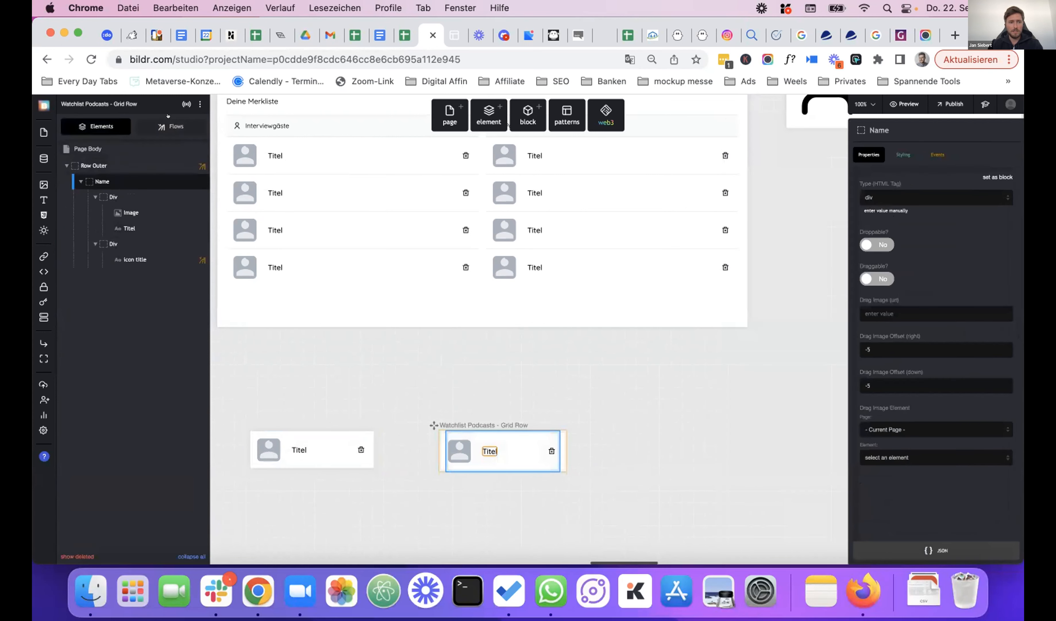
click(170, 127)
click(188, 247)
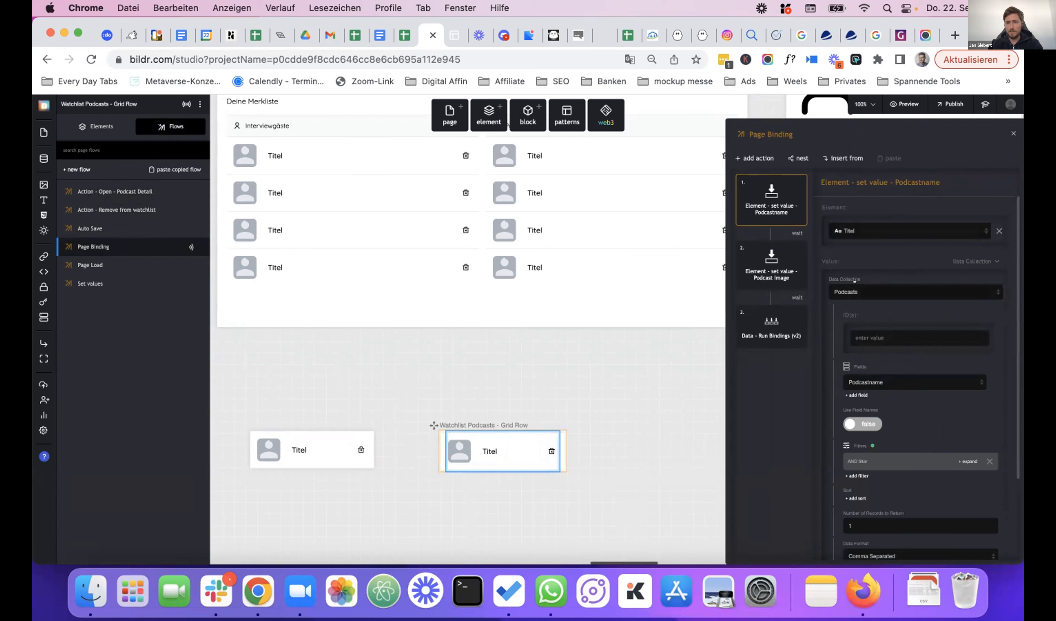
scroll(874, 292, down, 4)
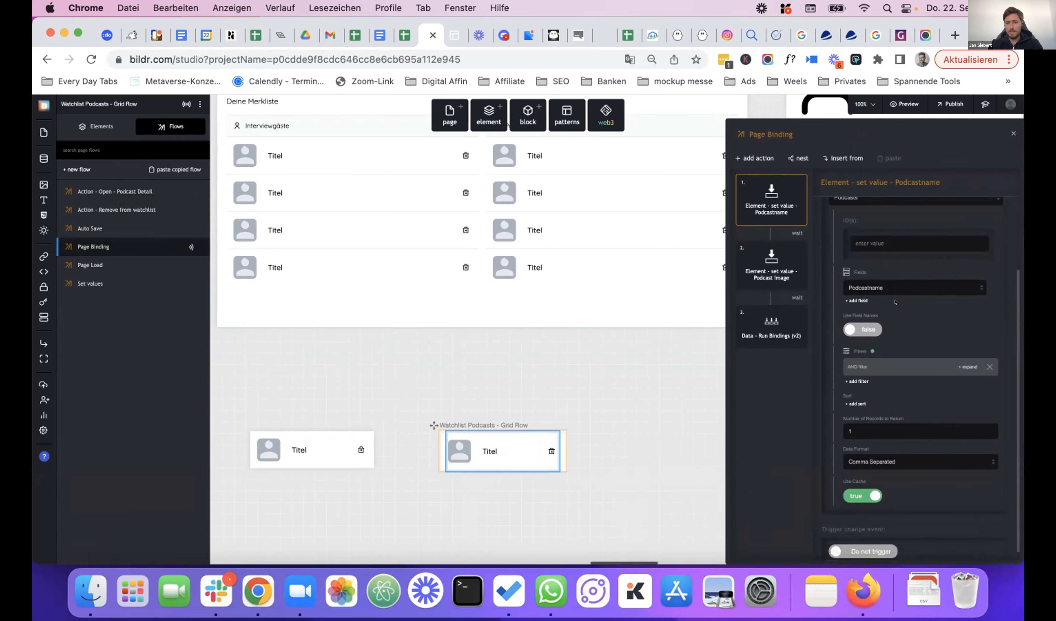
scroll(895, 302, down, 1)
click(968, 356)
scroll(897, 323, down, 3)
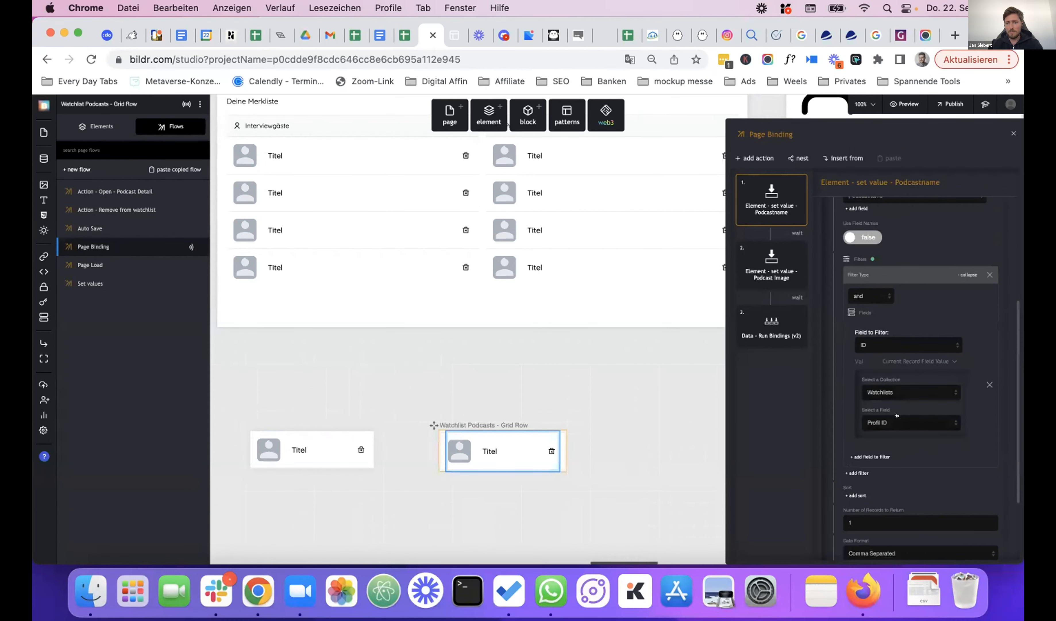
scroll(896, 436, down, 3)
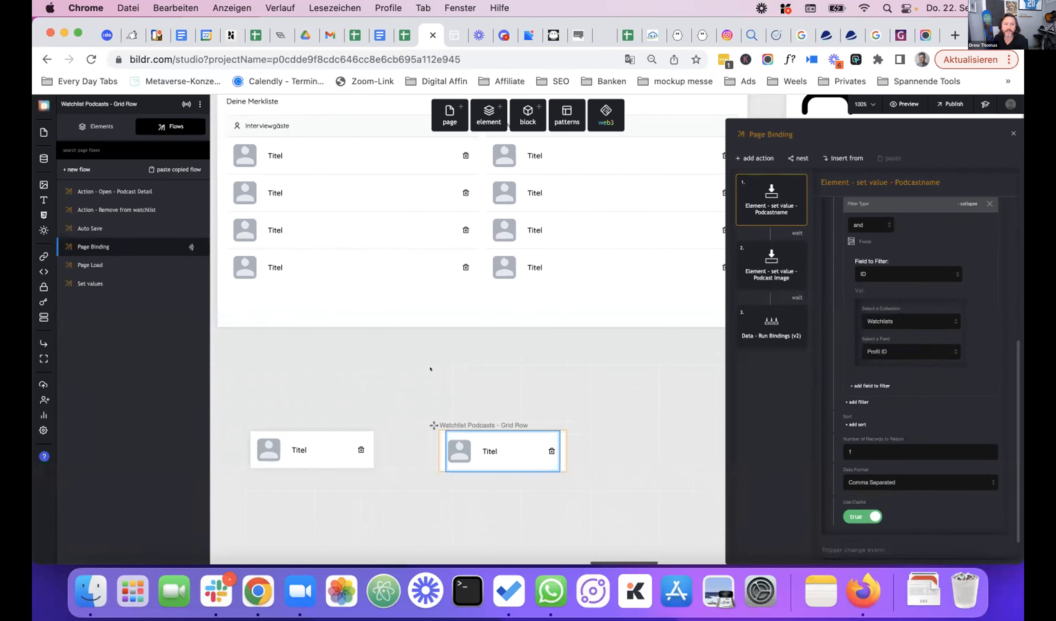
Select the Podcasts grid list on the Watchlist - List page and show its properties
scroll(430, 368, up, 2)
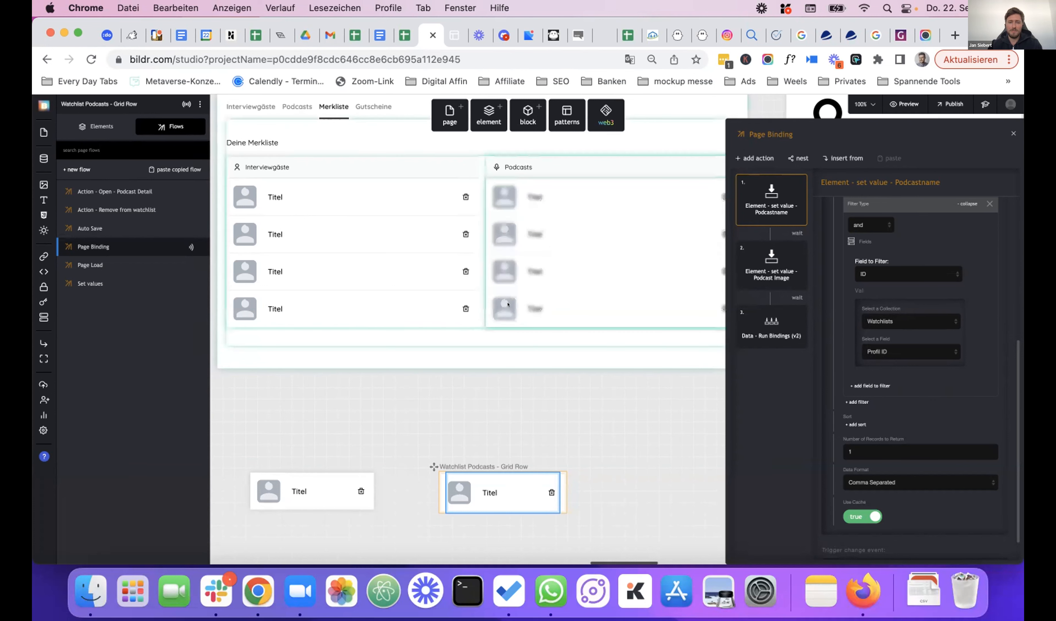
scroll(543, 411, right, 2)
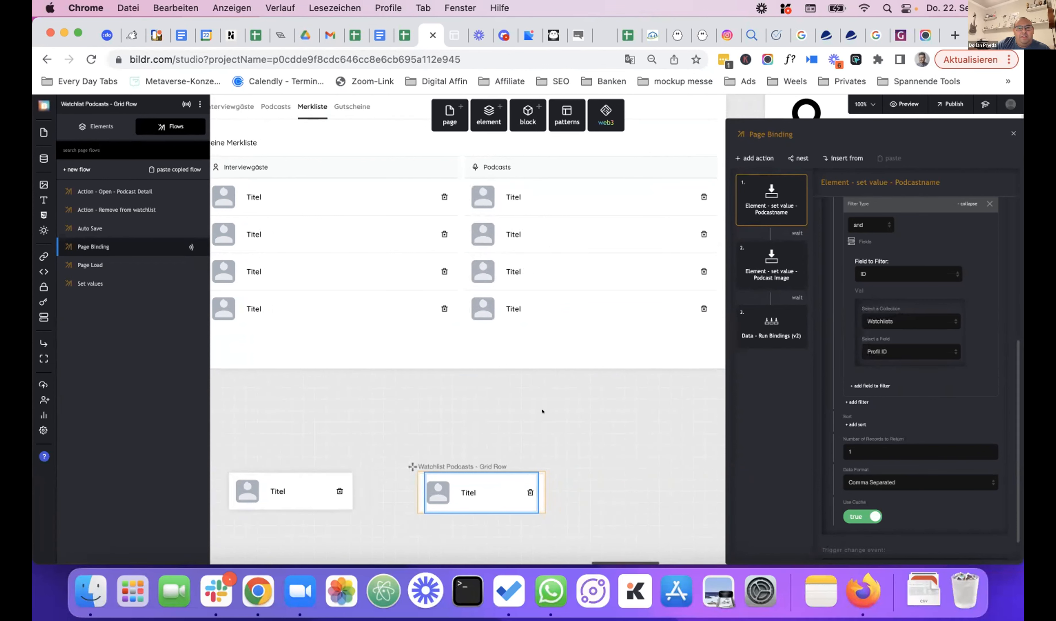
scroll(543, 411, up, 1)
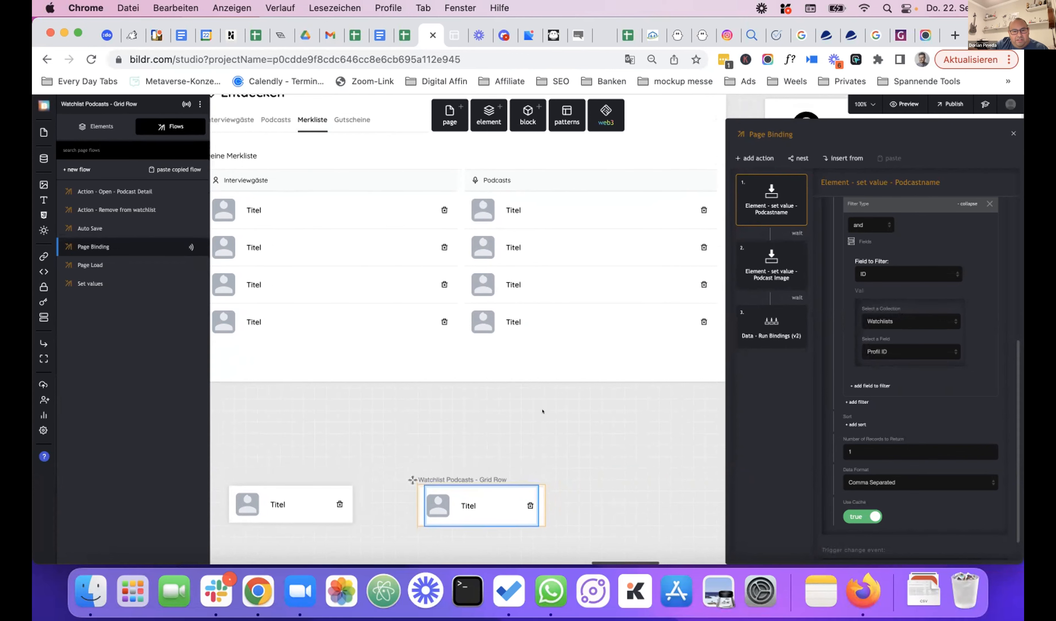
scroll(542, 411, up, 5)
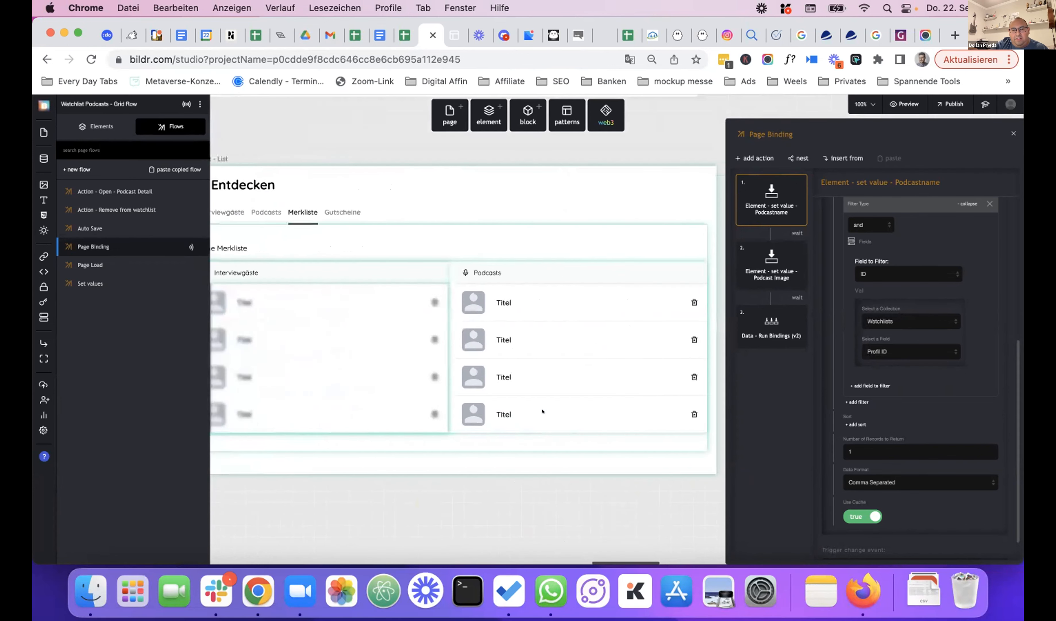
scroll(543, 411, left, 5)
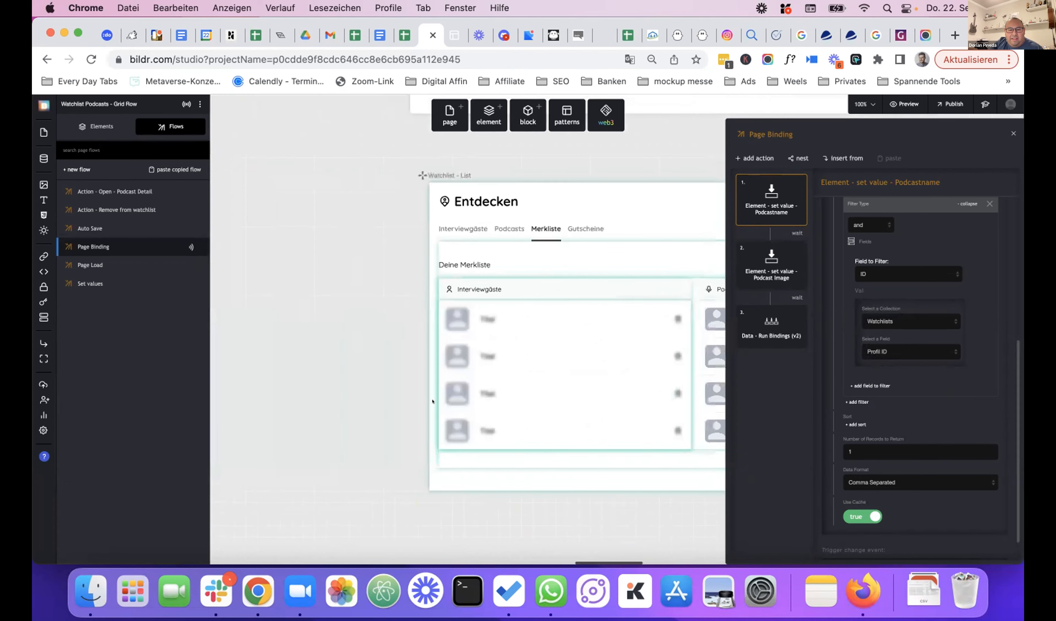
scroll(433, 401, right, 5)
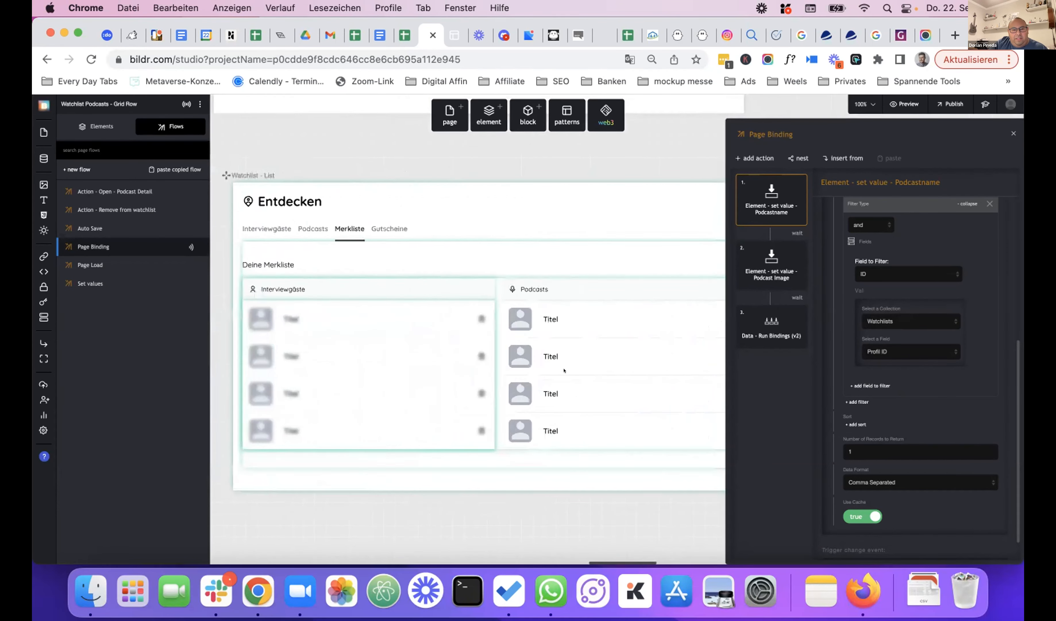
click(530, 358)
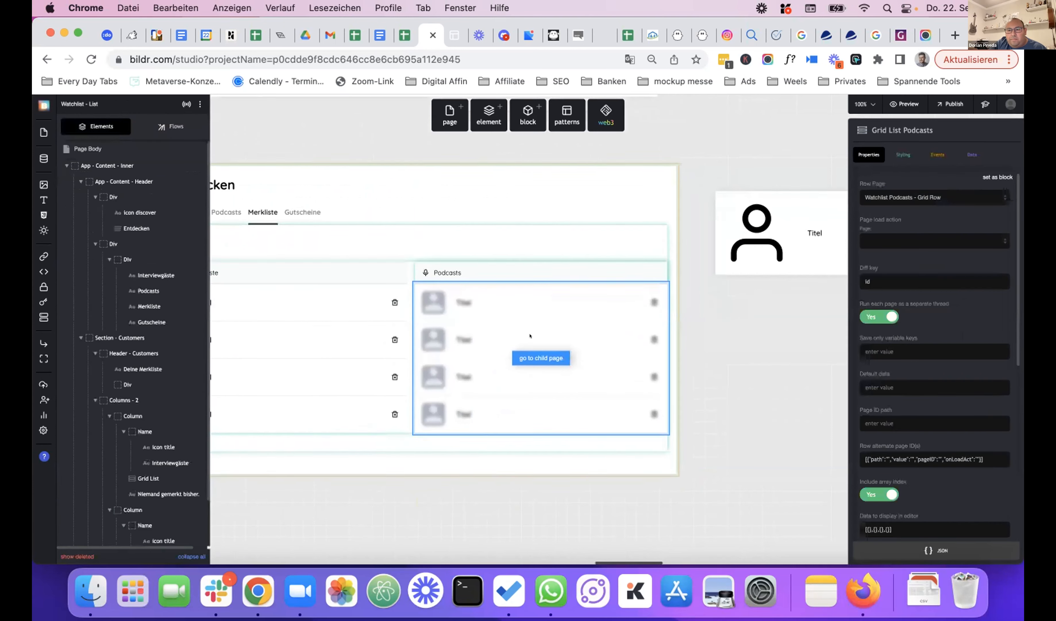
scroll(530, 336, down, 1)
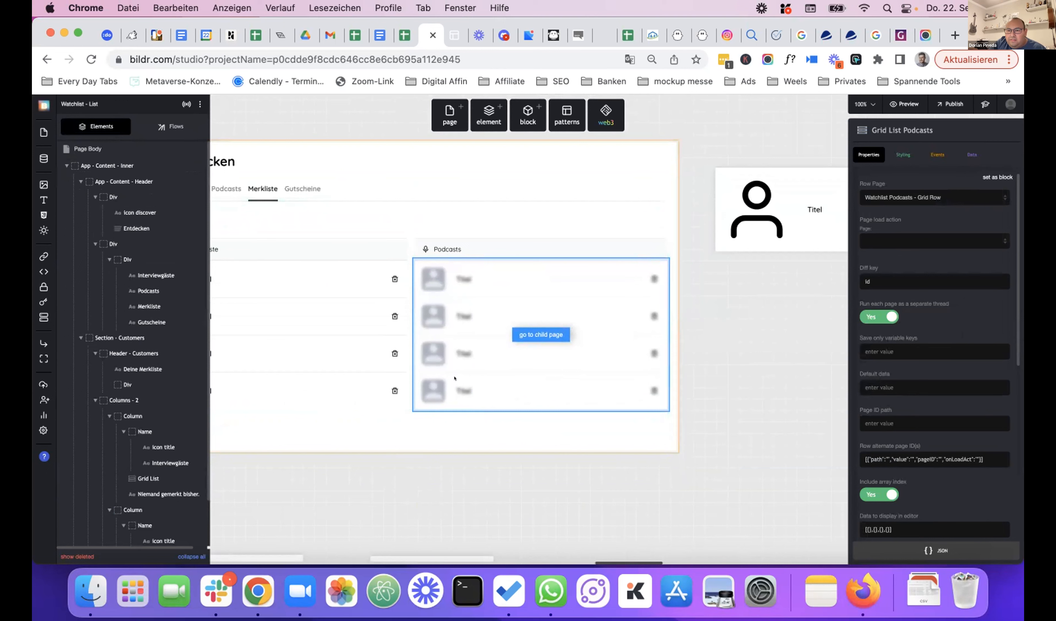
Open the Condition Podcasts - Any watched Profiles flow from the Watchlist - List page's Page Binding flow and show its Set variable action
click(168, 126)
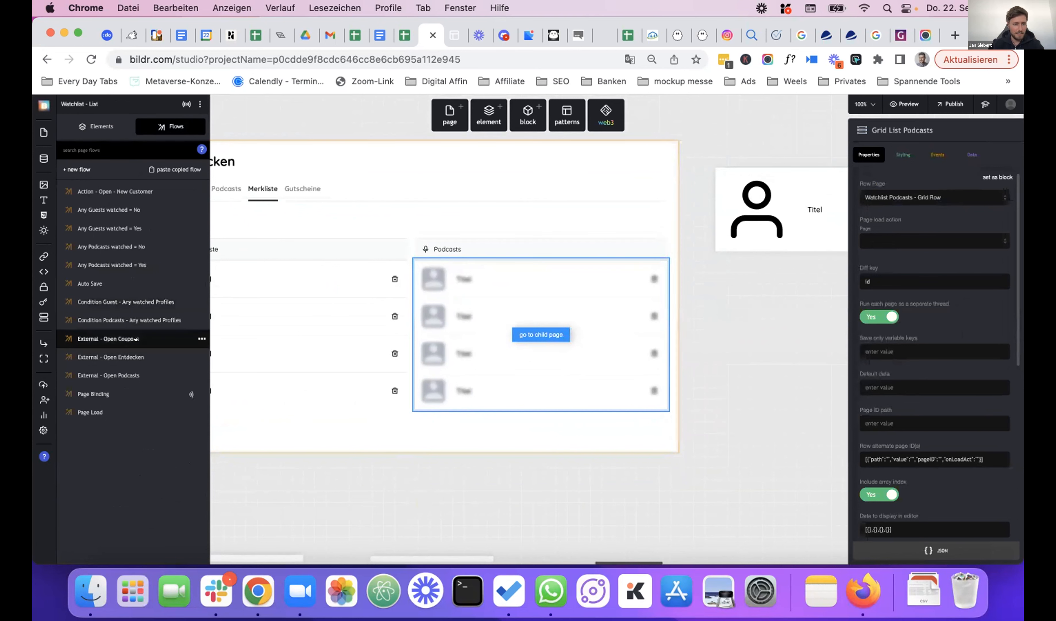
click(127, 388)
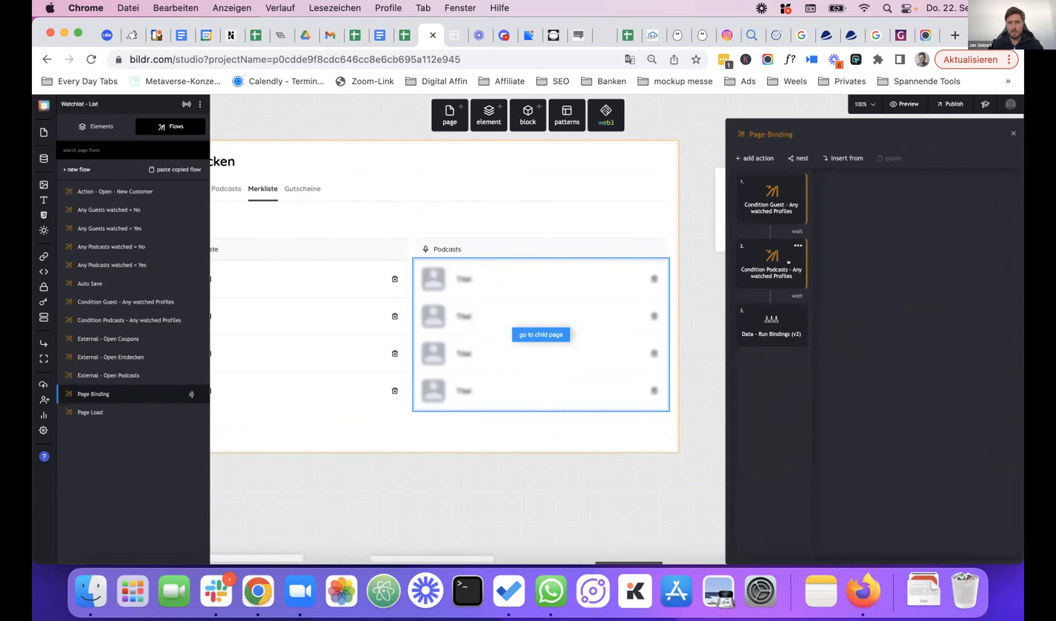
click(774, 269)
click(767, 194)
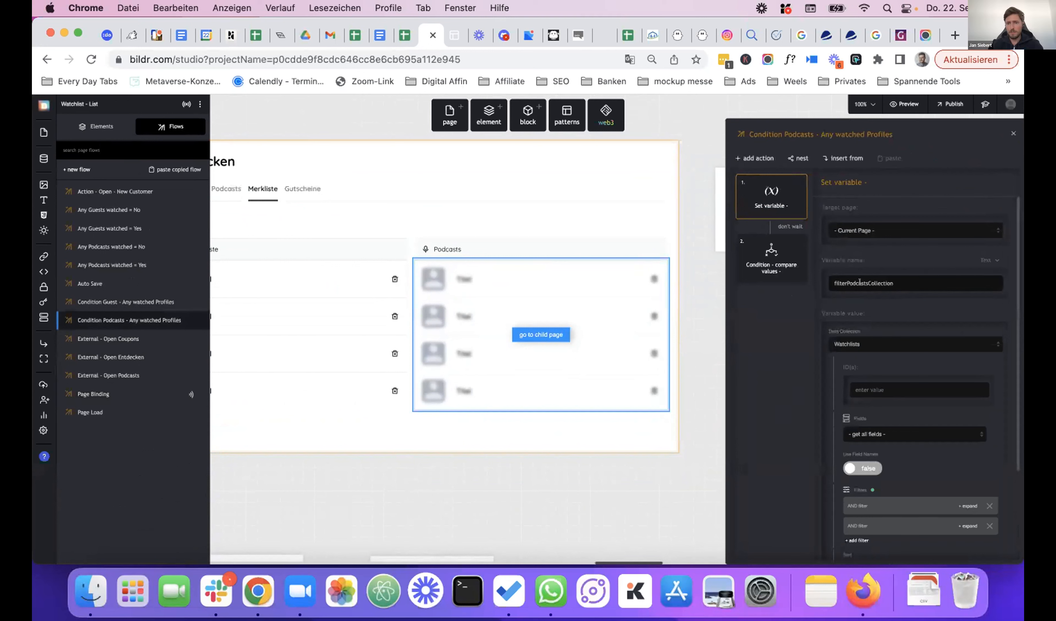
Expand both AND filters of the Set variable action's Watchlists collection and examine their filter fields and values
scroll(871, 291, down, 3)
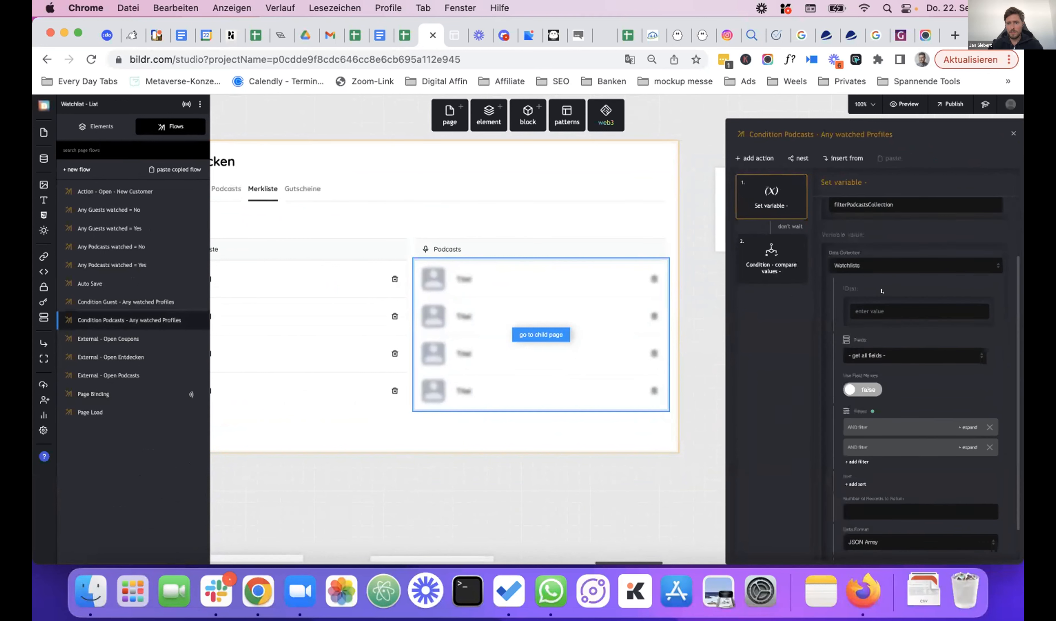
click(908, 424)
scroll(908, 382, down, 1)
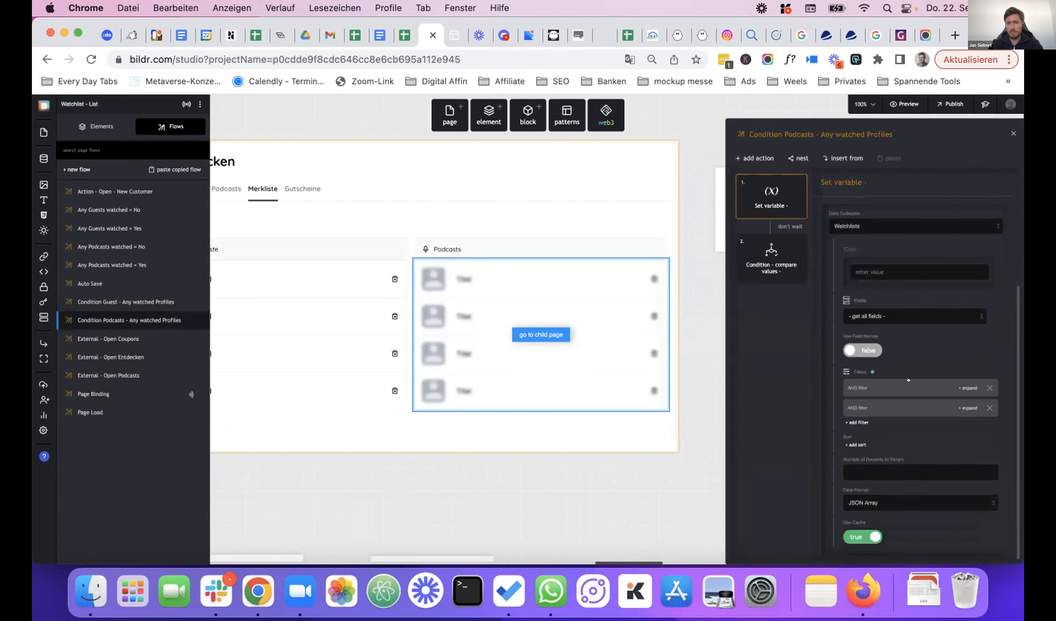
scroll(908, 422, down, 3)
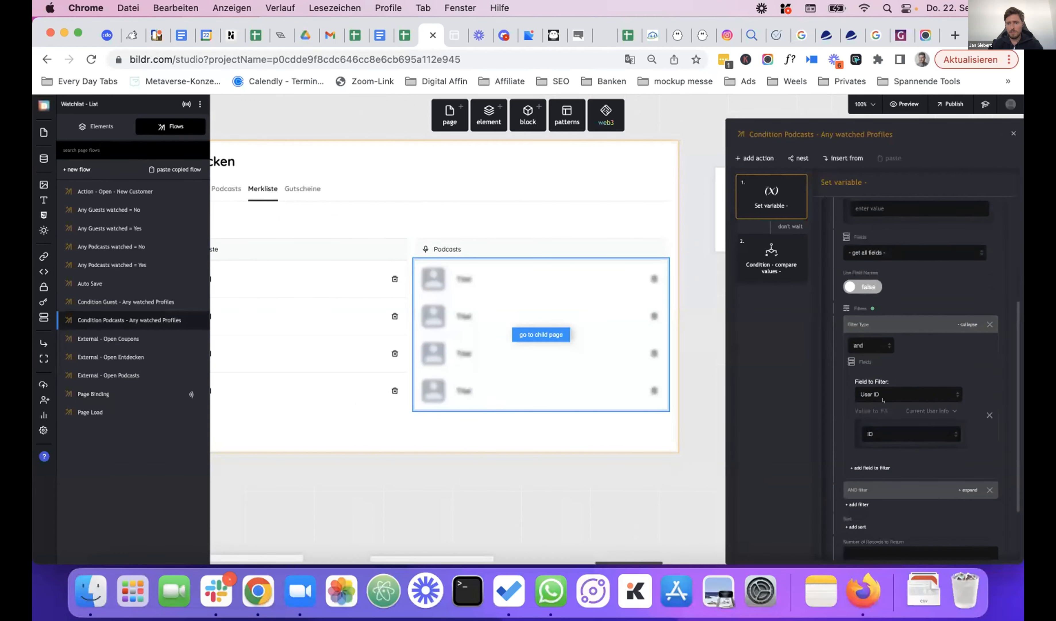
click(907, 463)
scroll(895, 452, down, 4)
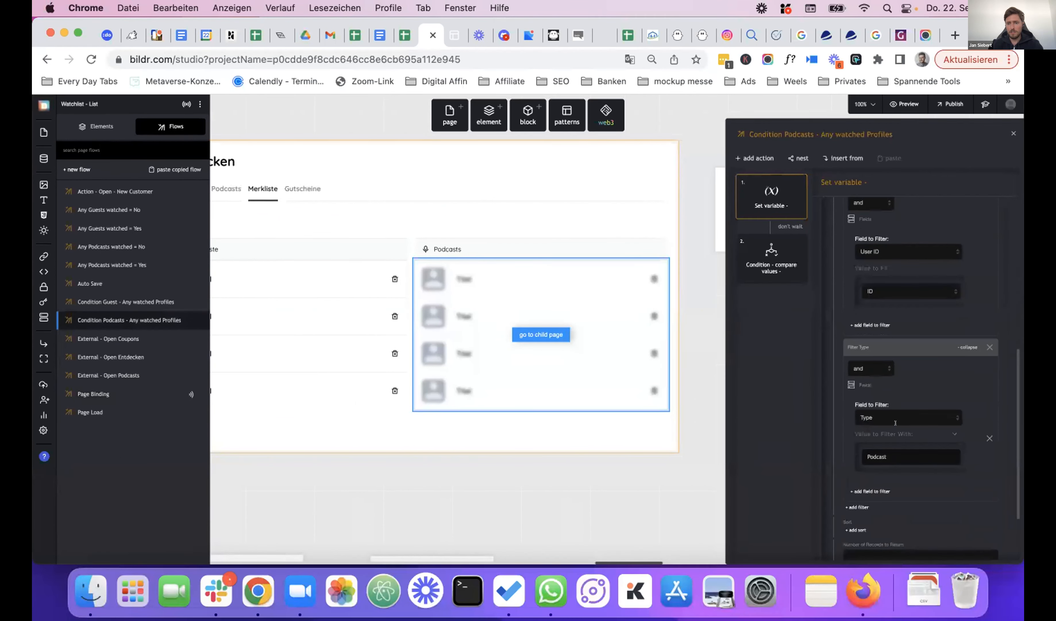
scroll(907, 452, up, 3)
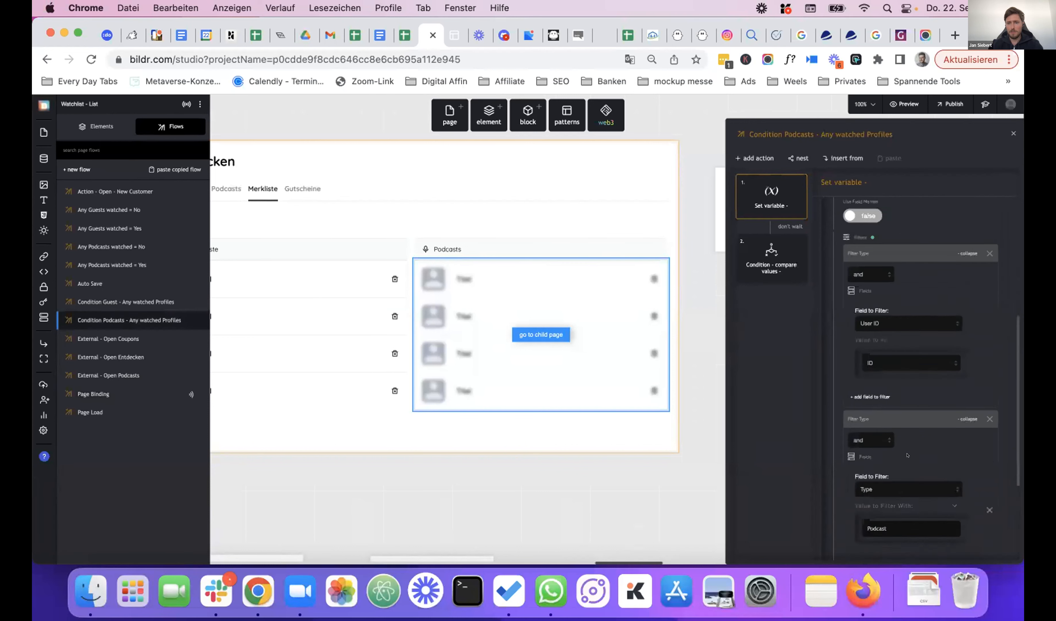
Show the settings of the Condition - compare values action in the Condition Podcasts - Any watched Profiles flow
scroll(907, 443, up, 5)
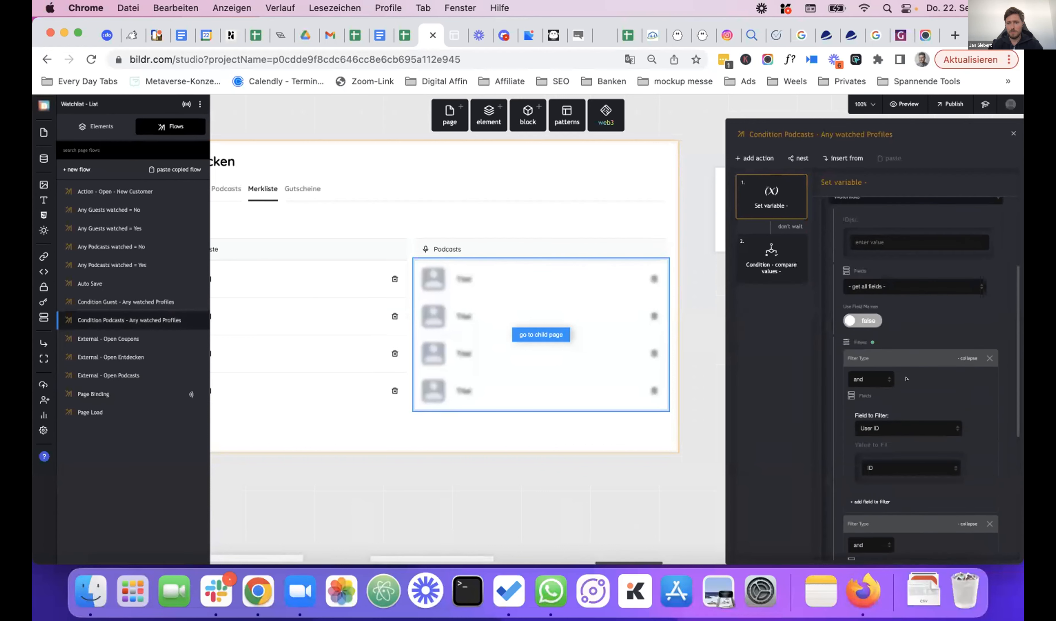
click(763, 259)
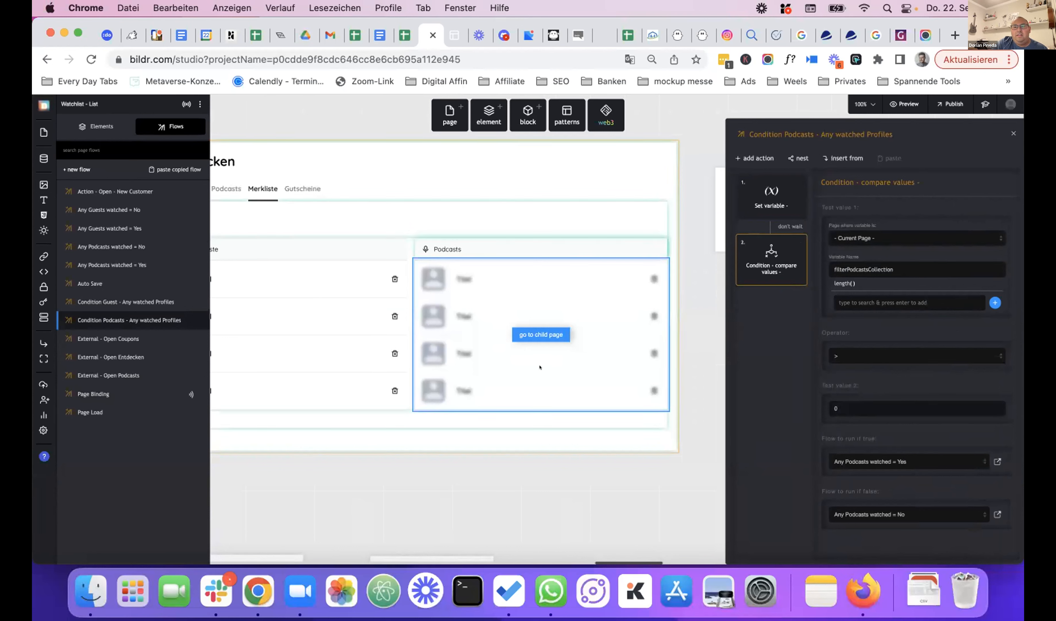
Switch to the live app and open the details of the first two Podcasts watchlist rows, closing each again
click(453, 35)
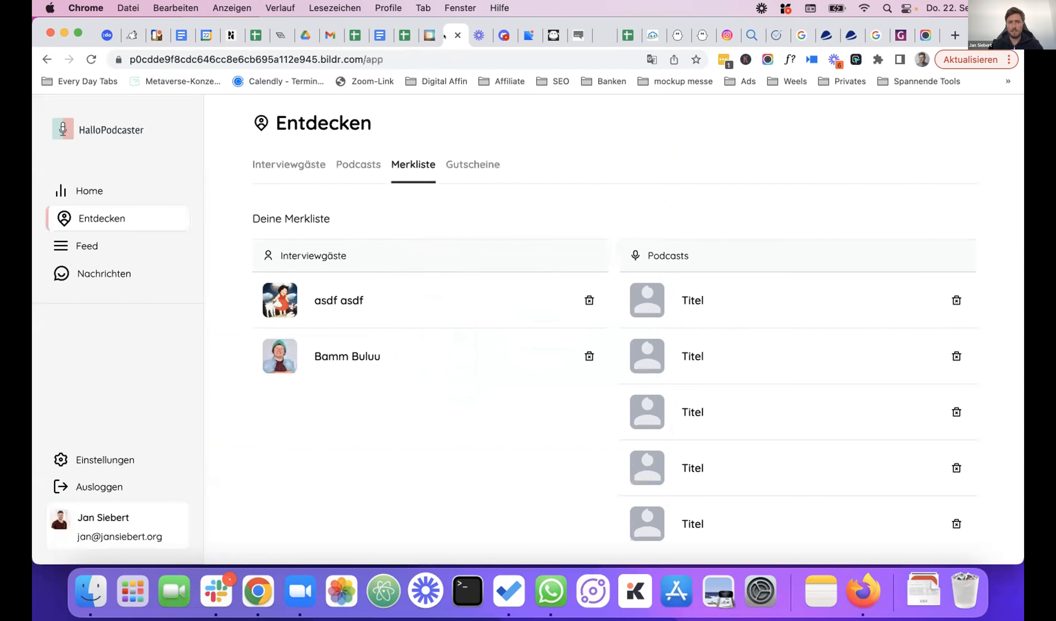
click(721, 301)
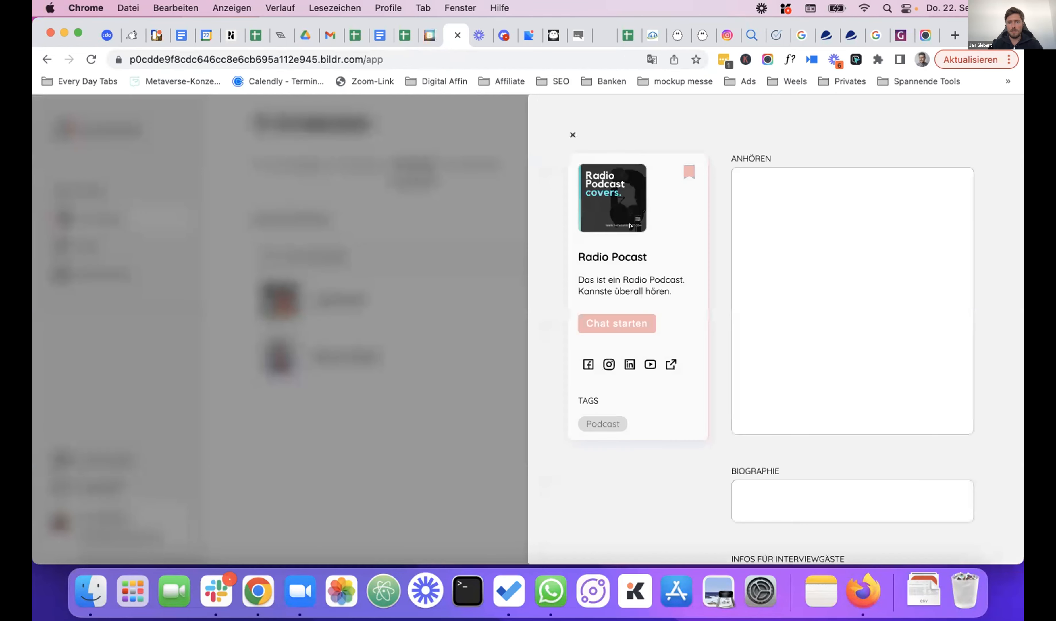
click(719, 362)
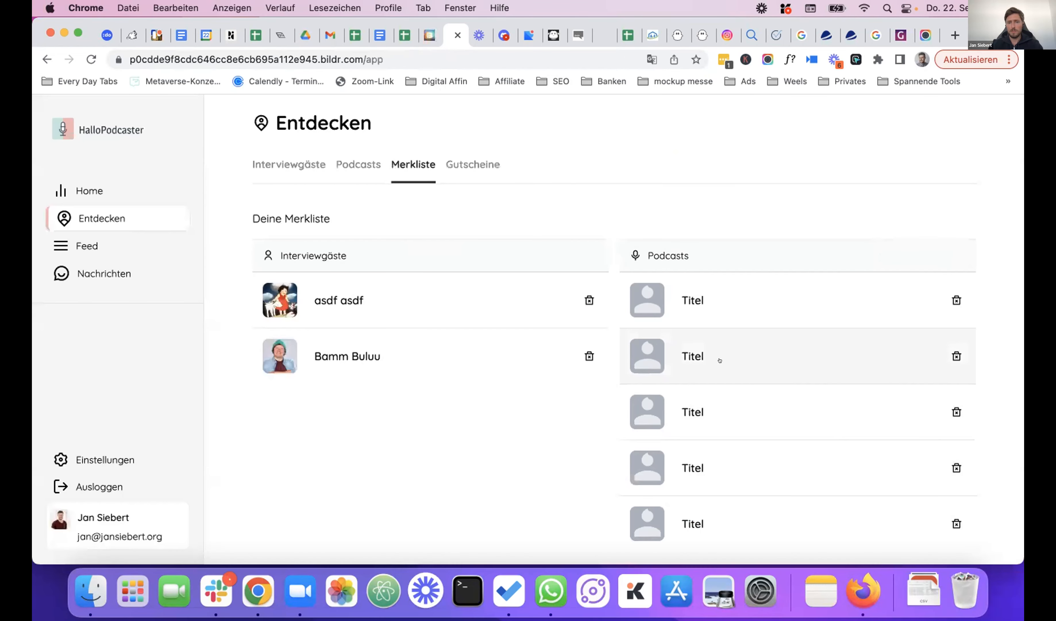
click(719, 362)
click(487, 414)
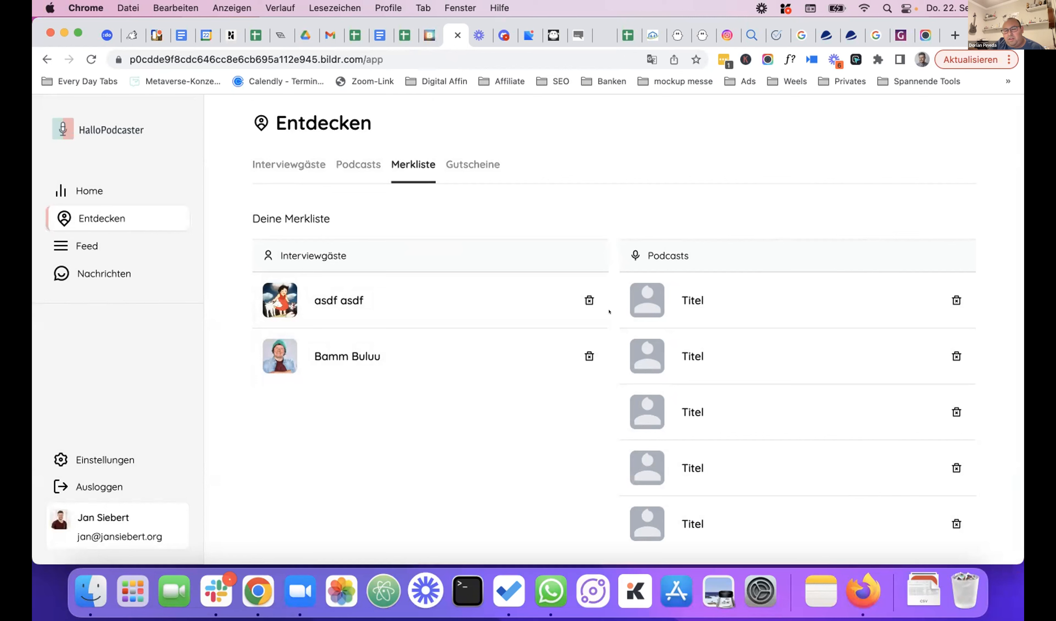
Inspect the first Podcasts row in the browser's developer tools and widen the code pane
right_click(719, 304)
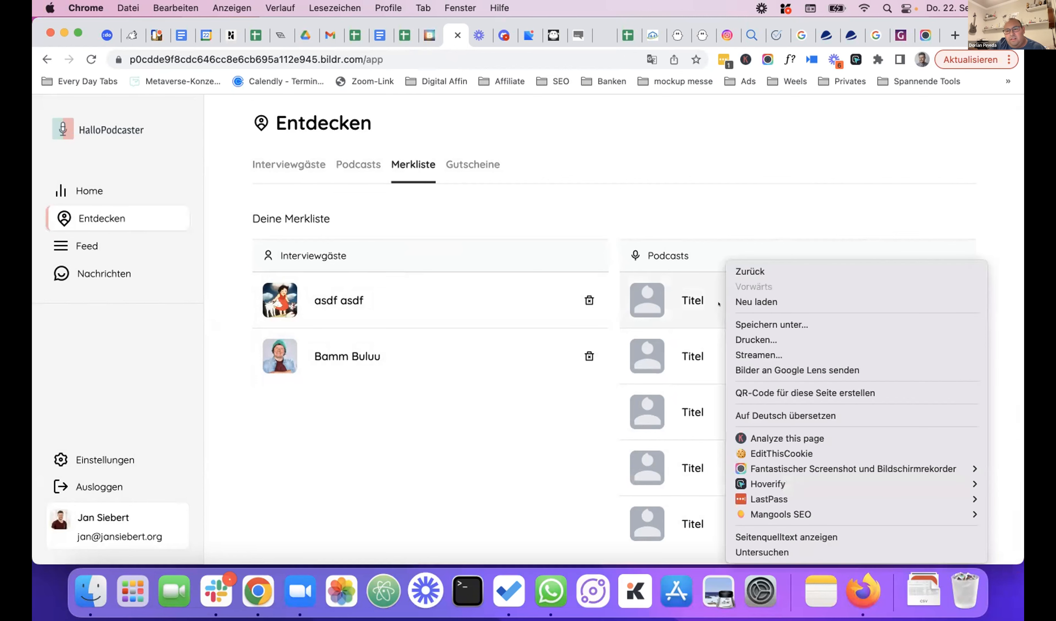
click(794, 550)
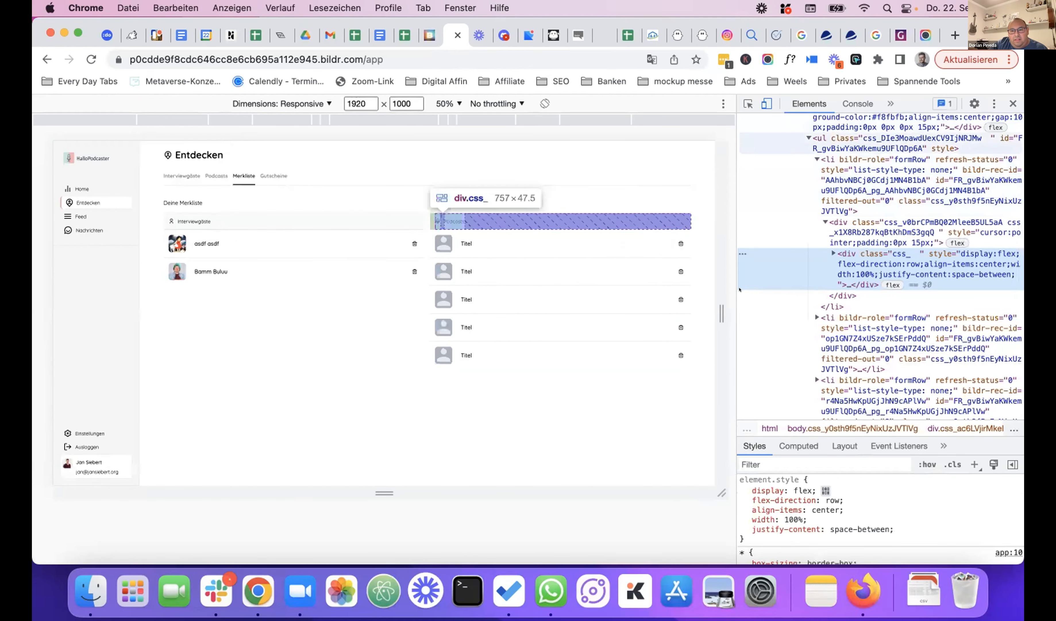
drag(721, 302, 654, 303)
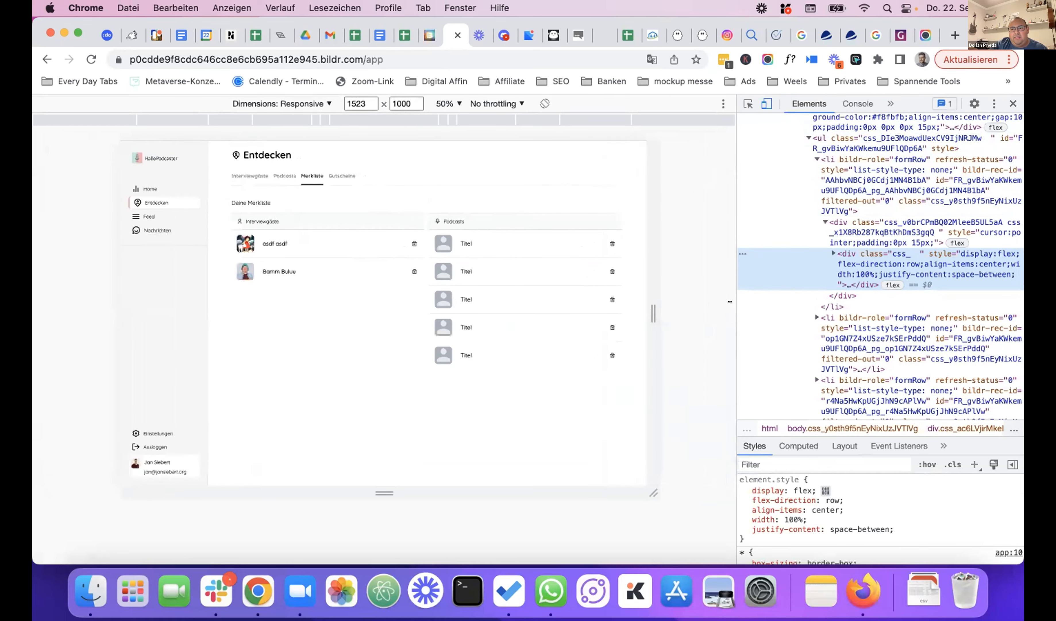
drag(737, 302, 563, 302)
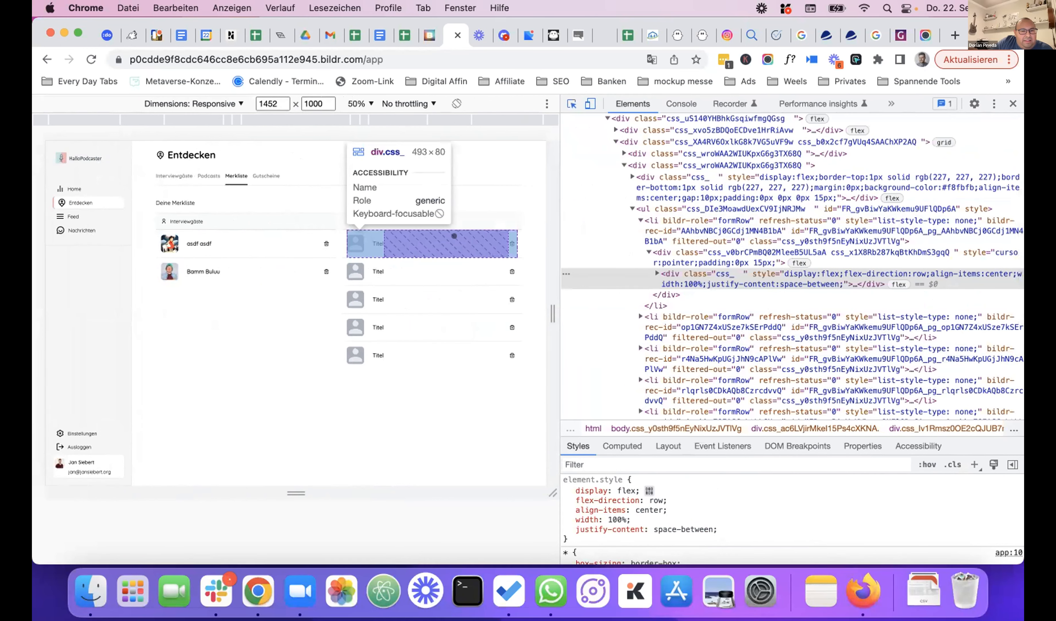
Turn off the developer tools' device emulation and close the opened podcast detail view to return to the watchlist
click(455, 237)
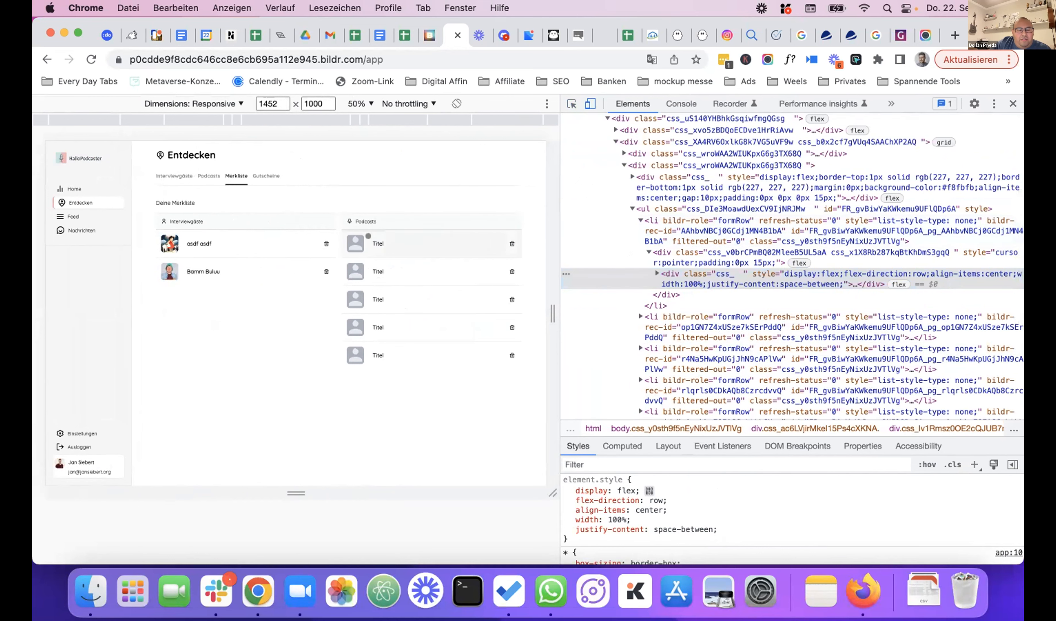
click(368, 236)
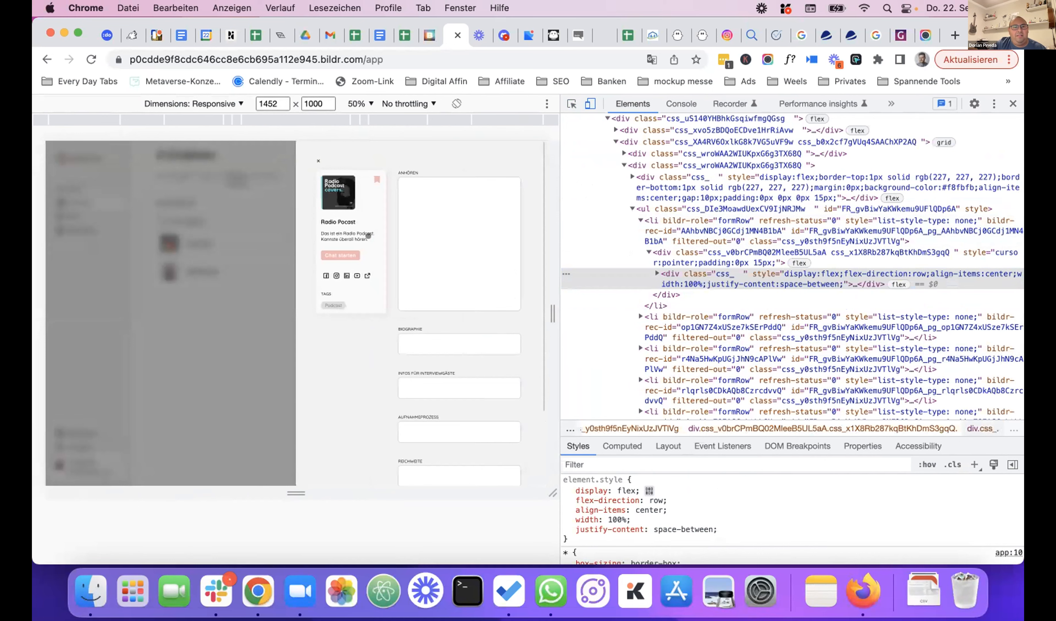
click(589, 104)
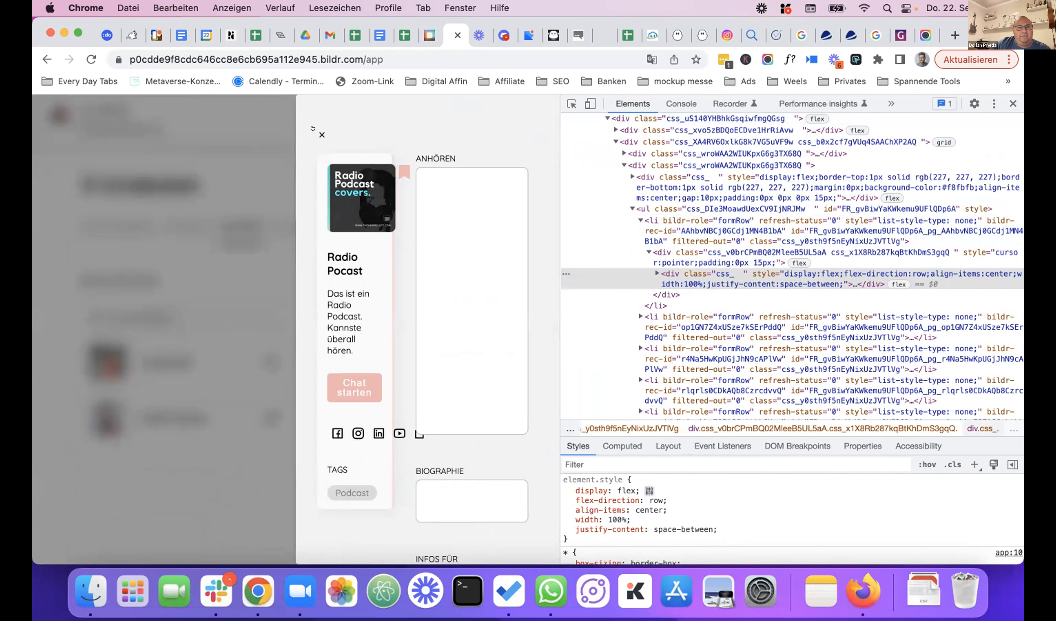
click(268, 192)
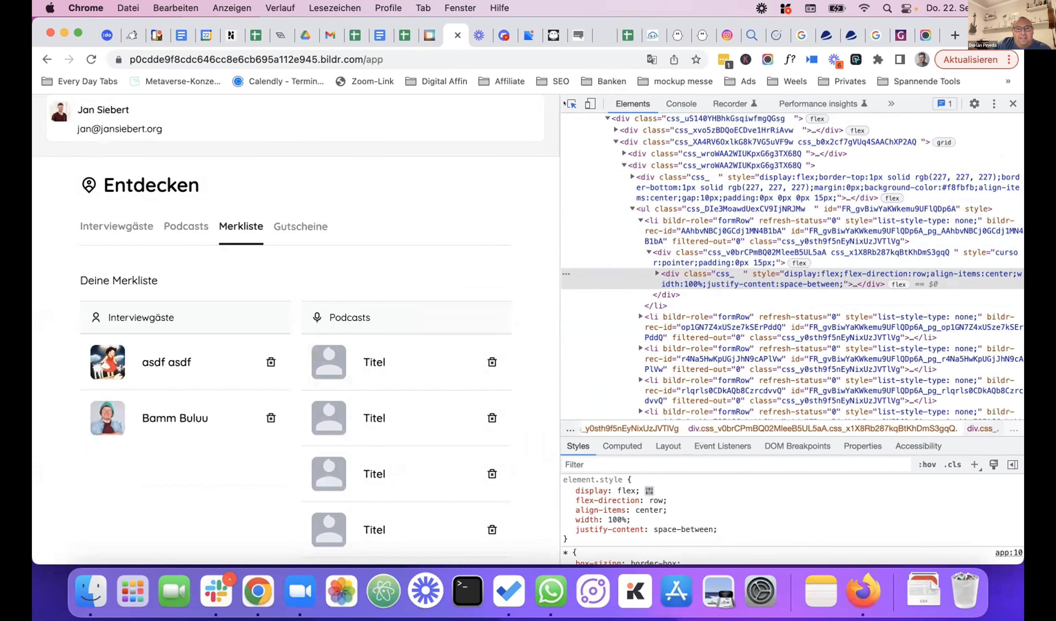
Pick the first Podcasts row's Titel paragraph for inspection and store it as a global variable in the console
click(571, 104)
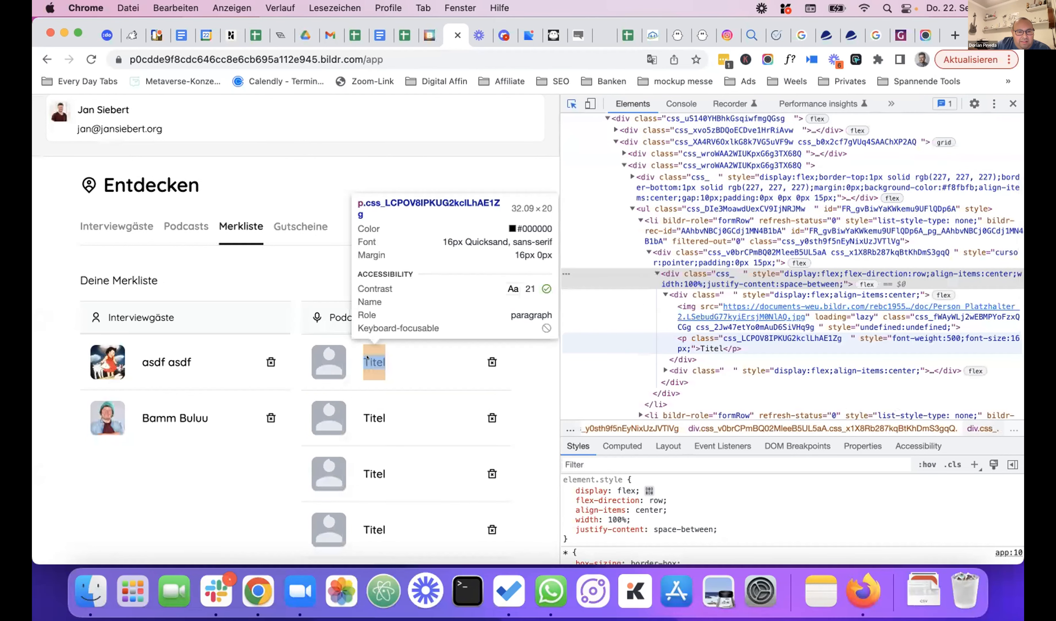
click(367, 358)
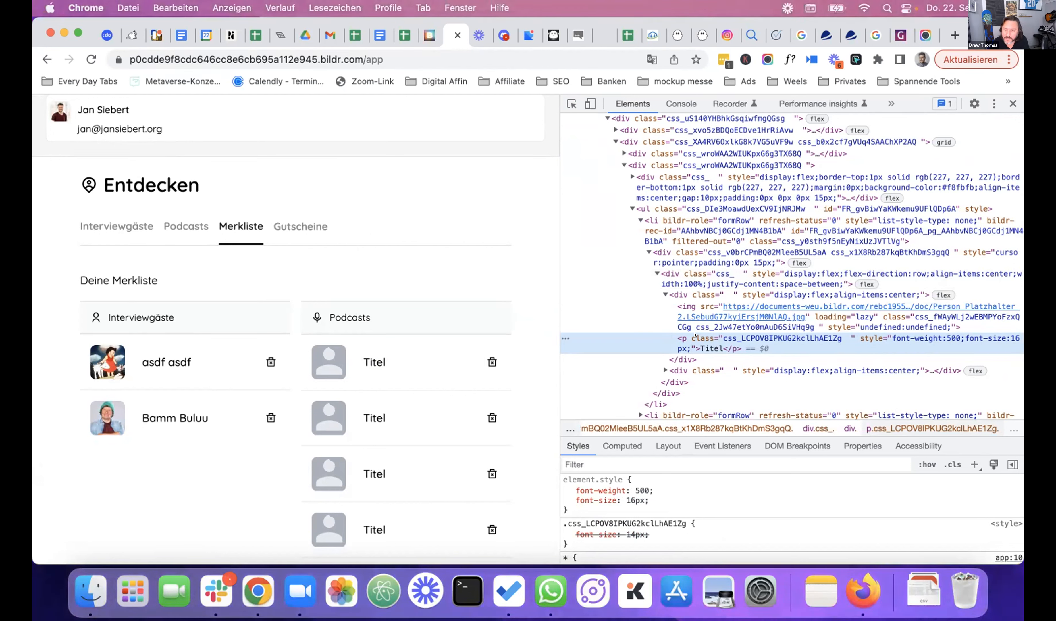
right_click(685, 337)
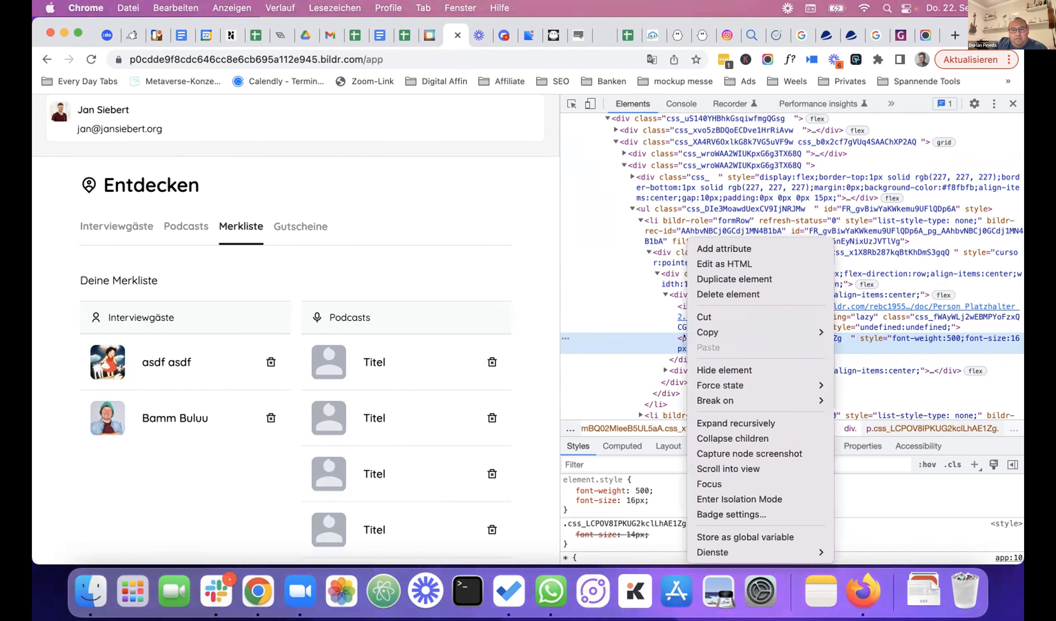
mouse_move(720, 378)
click(750, 535)
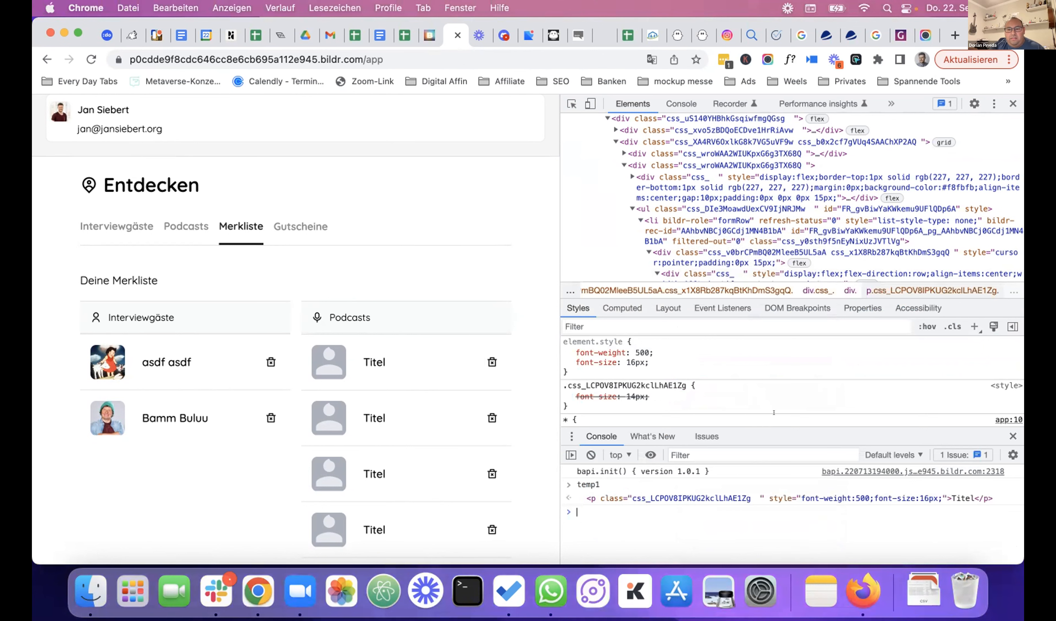
Enter temp1.brwObj.brwForm._vars in the console to preview the page variables of the first Podcasts row
key(Up)
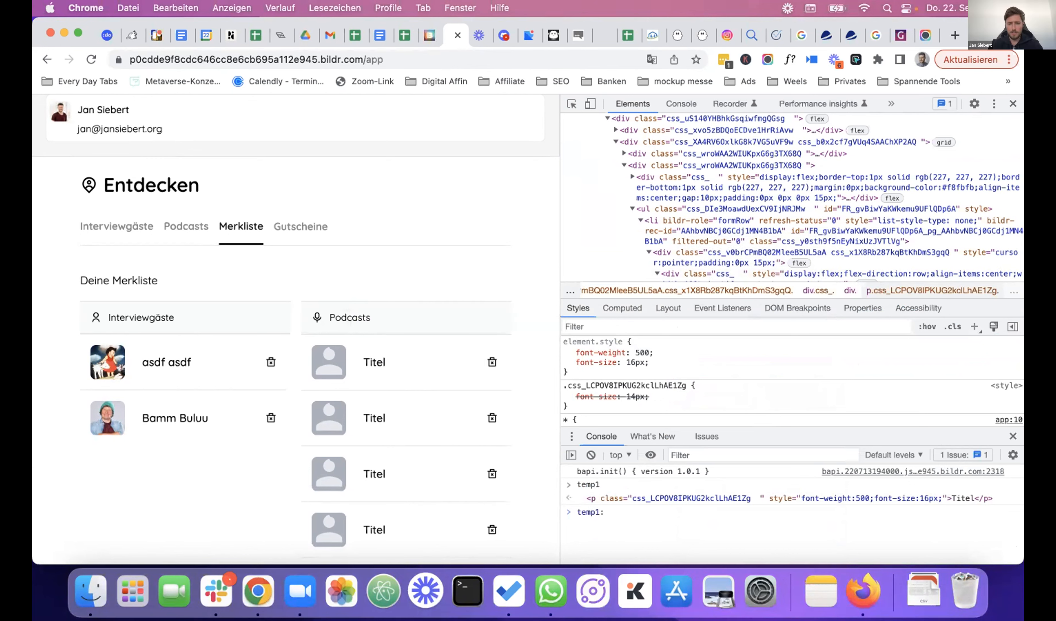
text(.)
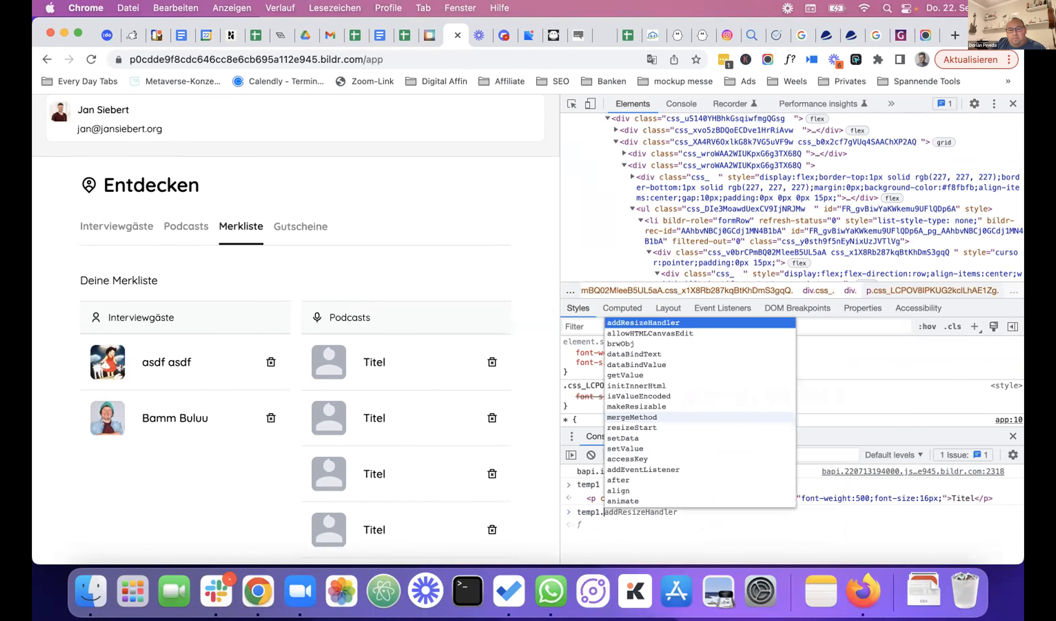
text(brwObj)
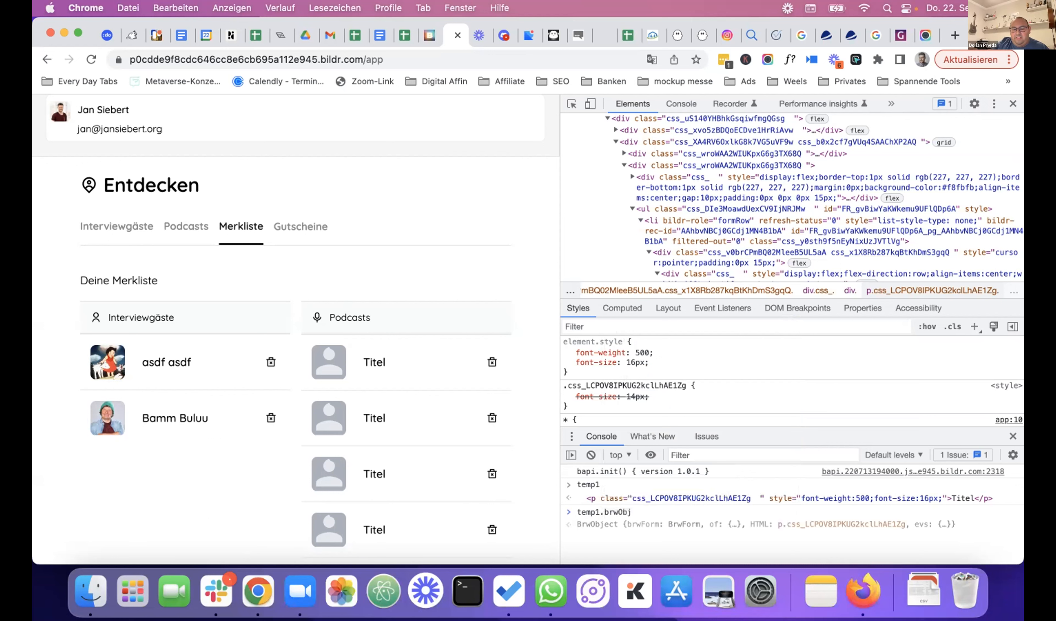
key(Tab)
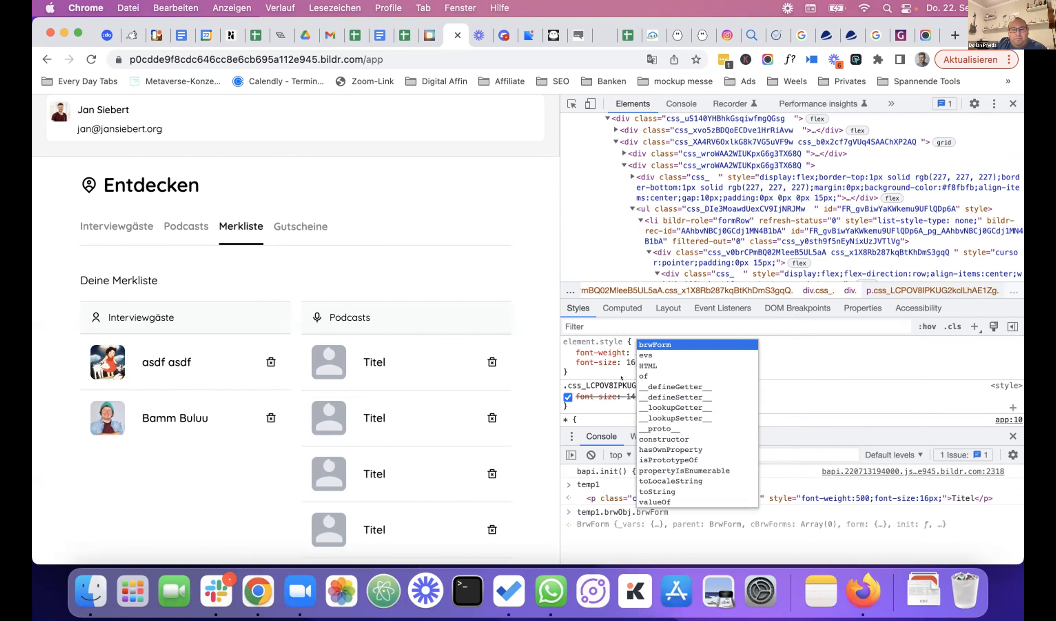
click(665, 345)
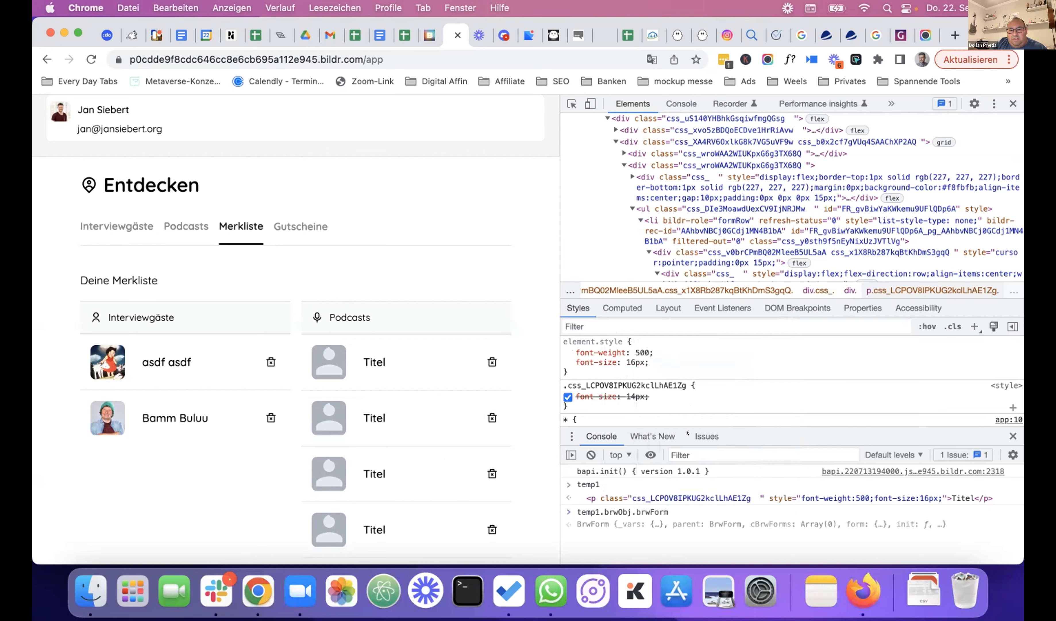
text(.)
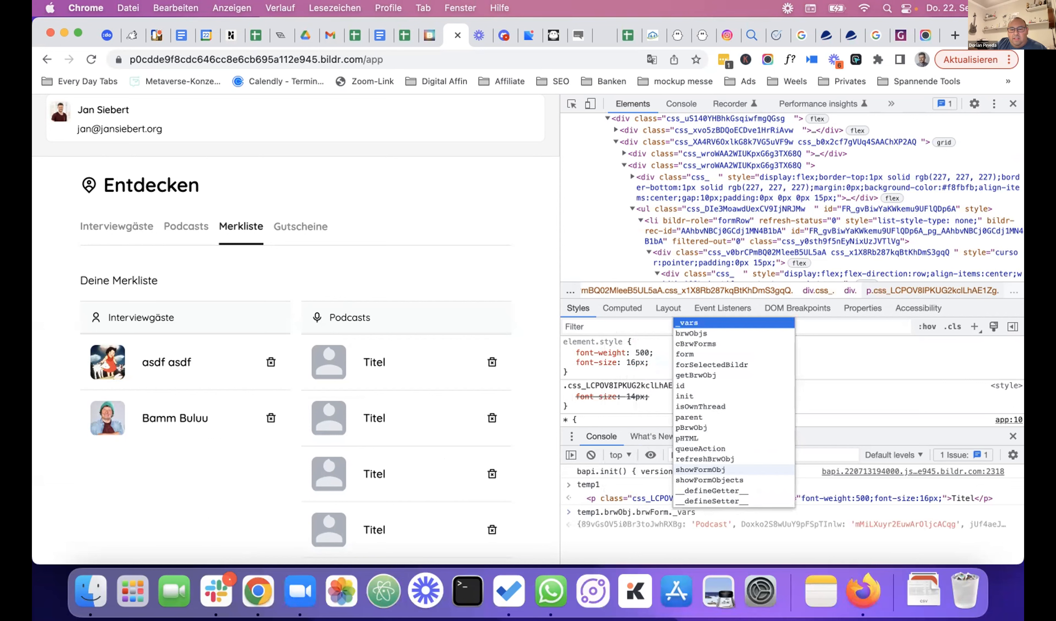
key(Tab)
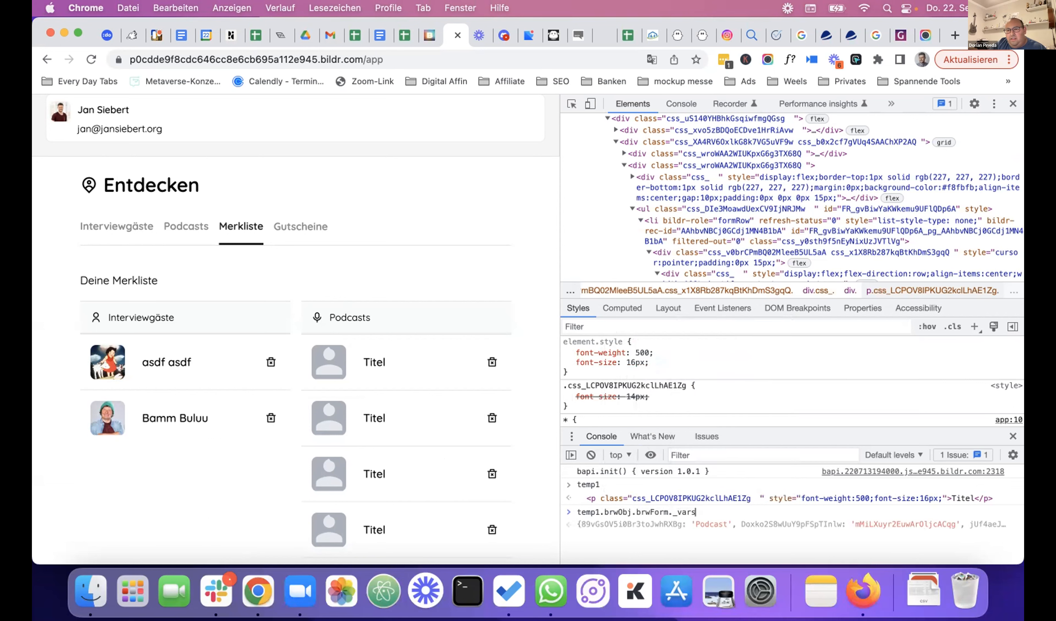
Clear the console prompt and re-enter temp1.brwObj.brwForm._vars to evaluate the row's variables
key(super+a)
key(BackSpace)
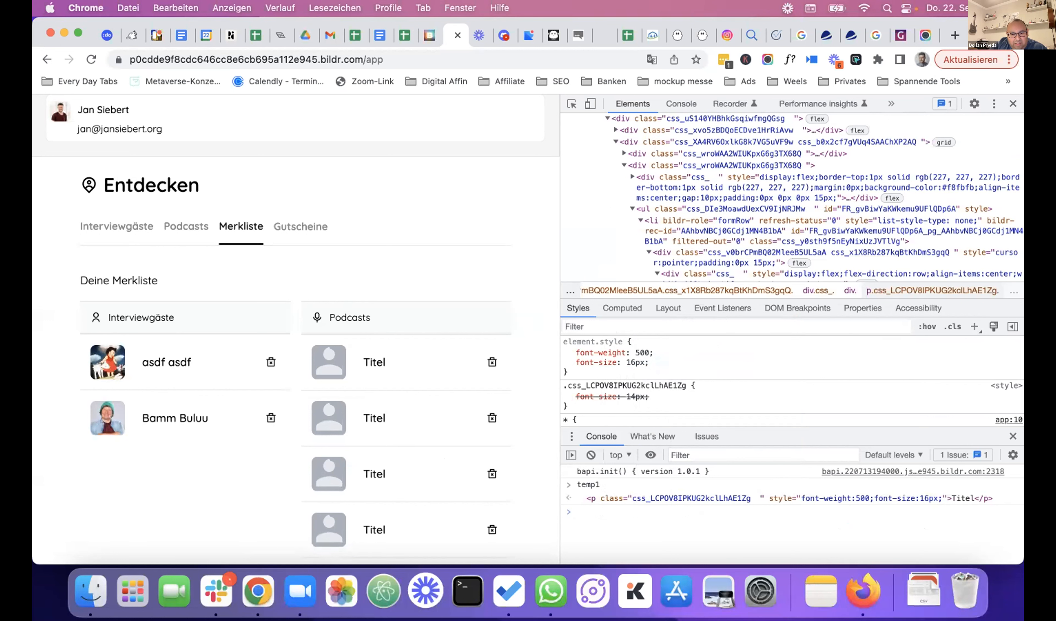
text(temp1.brwObj.brwForm._vars)
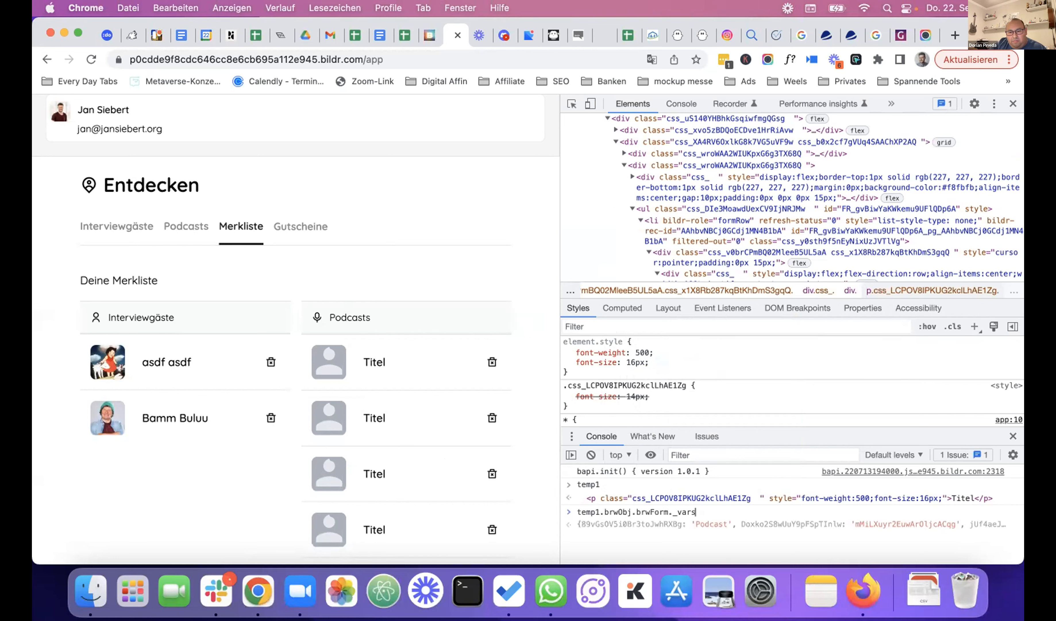
key(super+a)
key(BackSpace)
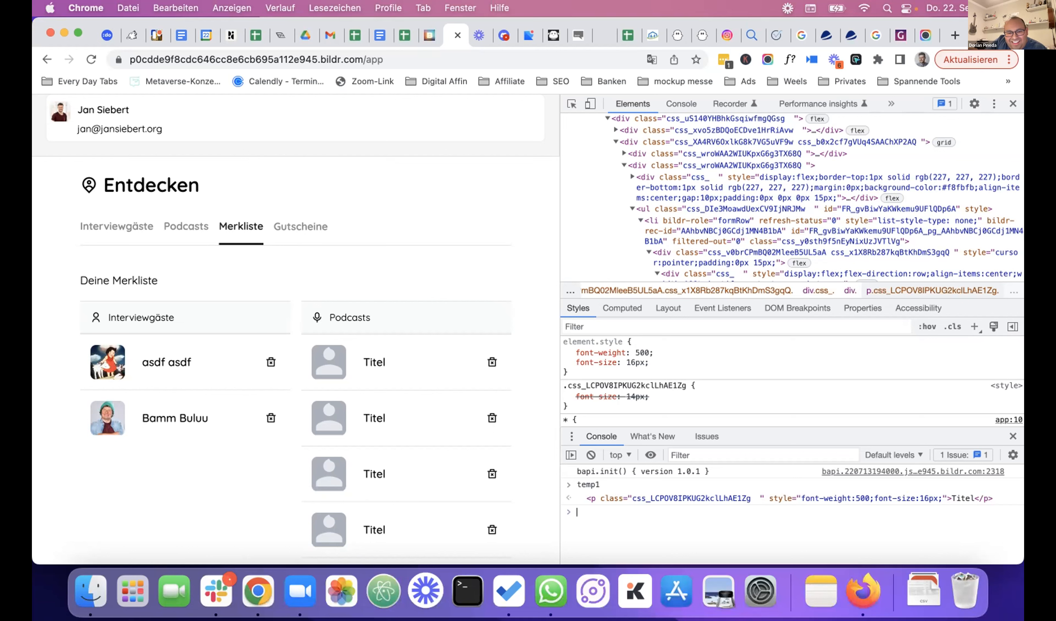
text(temp1.brwObj.brwForm._vars)
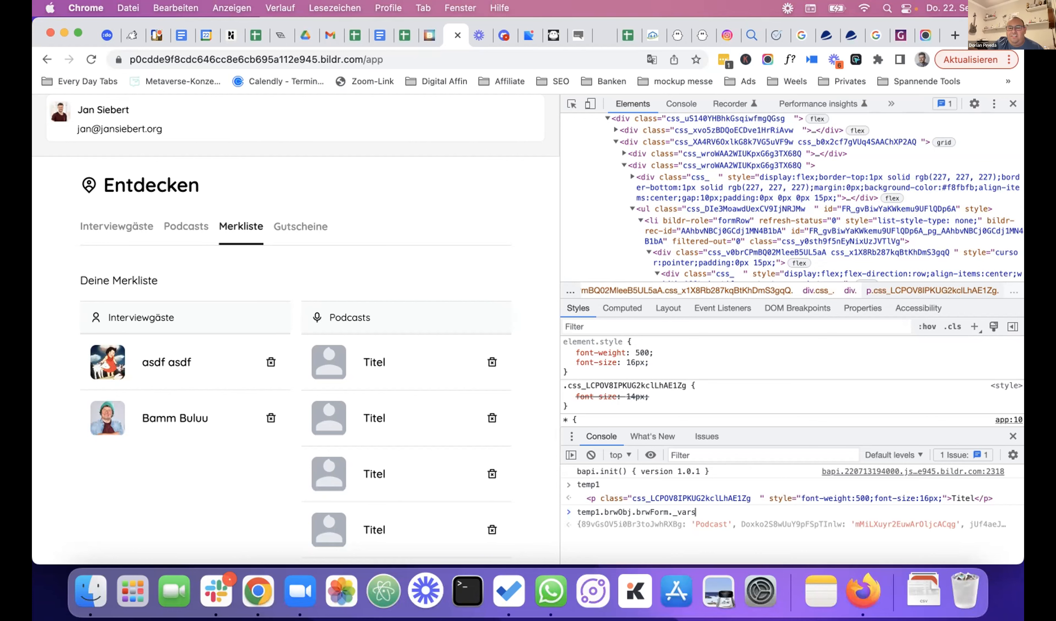
key(Return)
key(Up)
key(Return)
key(Up)
Switch back to the Bildr studio and open the Page Binding flow of the Watchlist Podcasts - Grid Row page
click(429, 36)
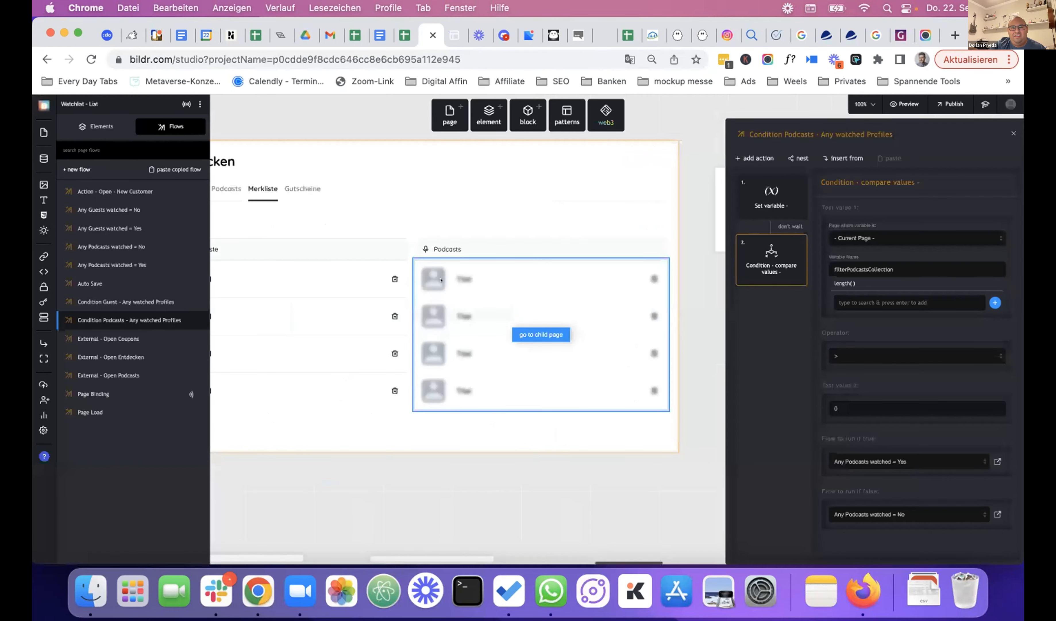
scroll(498, 435, down, 5)
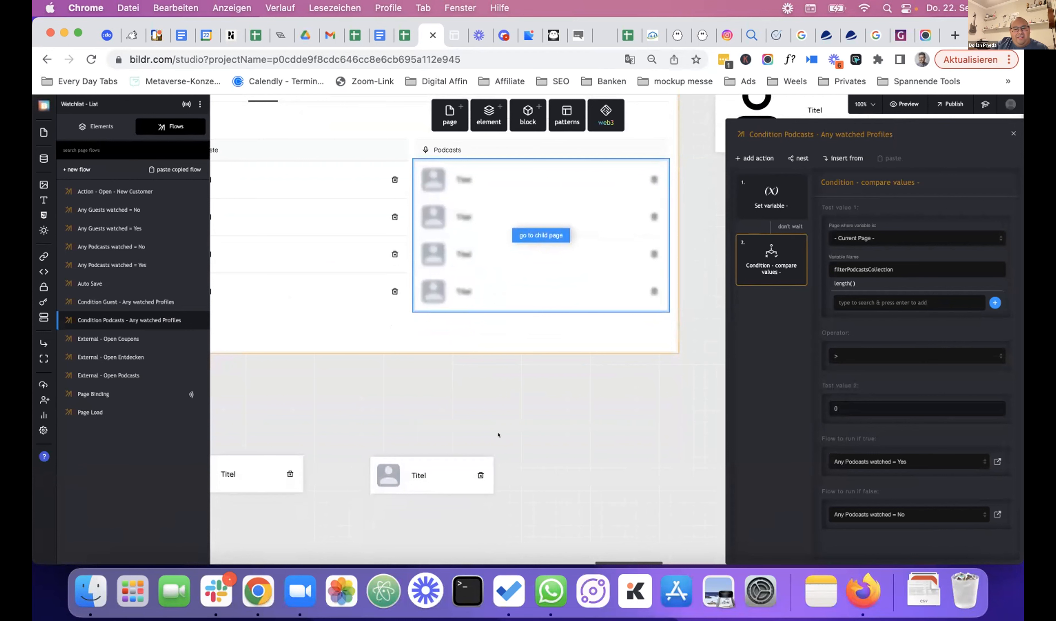
scroll(498, 434, down, 2)
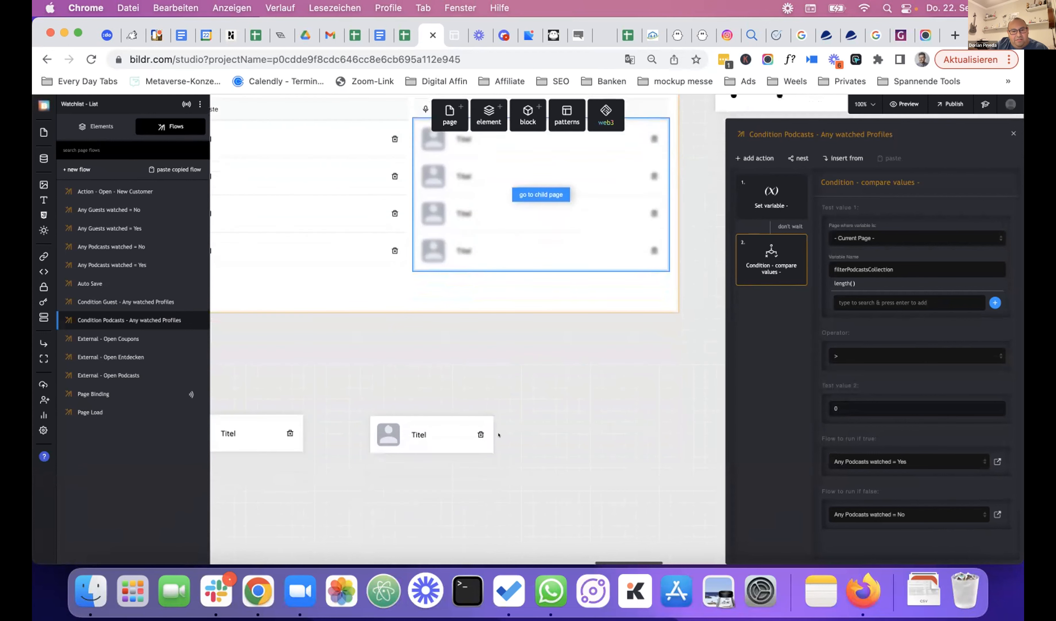
scroll(498, 435, down, 3)
click(433, 359)
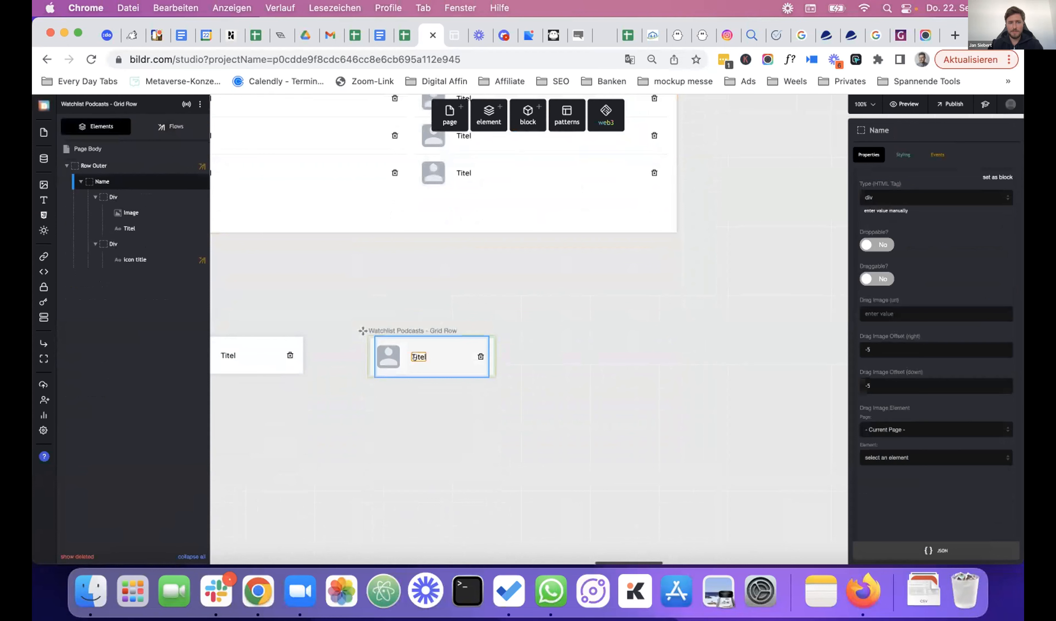
click(160, 121)
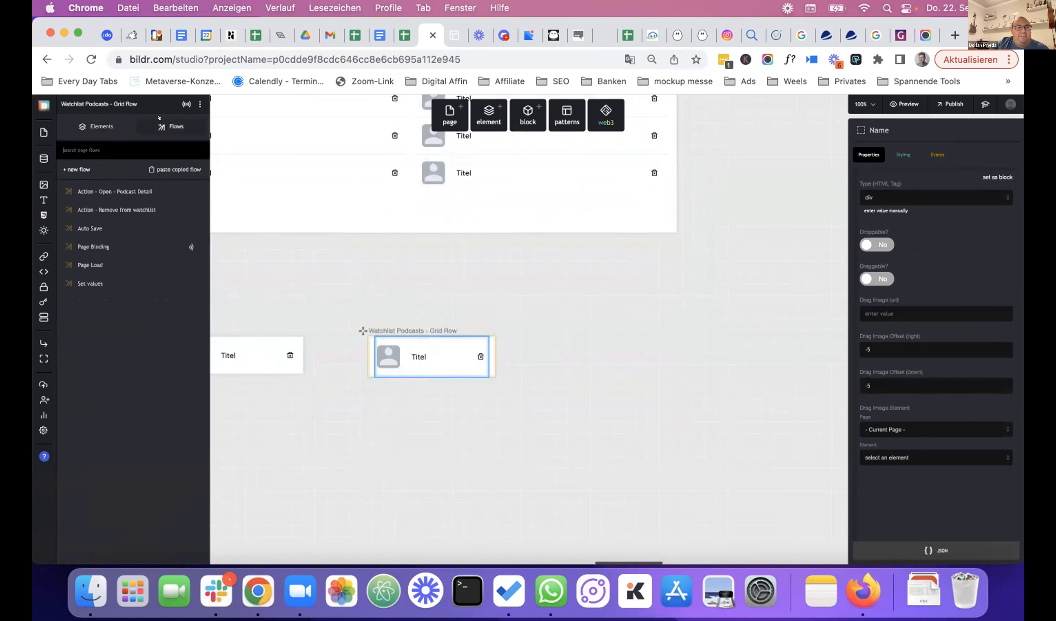
click(104, 246)
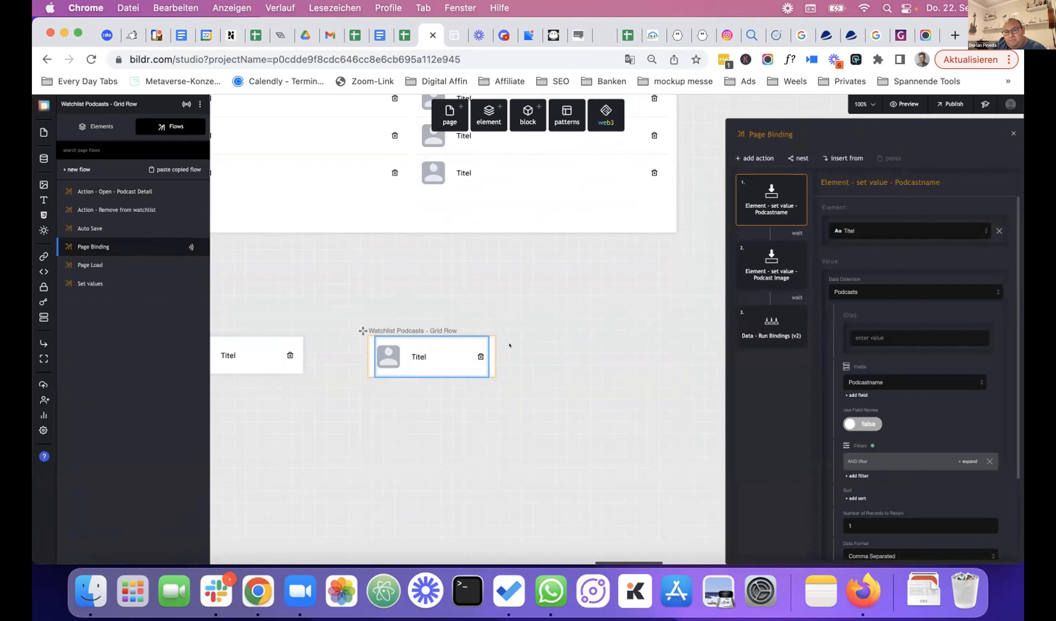
Reselect the Titel element as the target of the Podcastname set value action
click(873, 226)
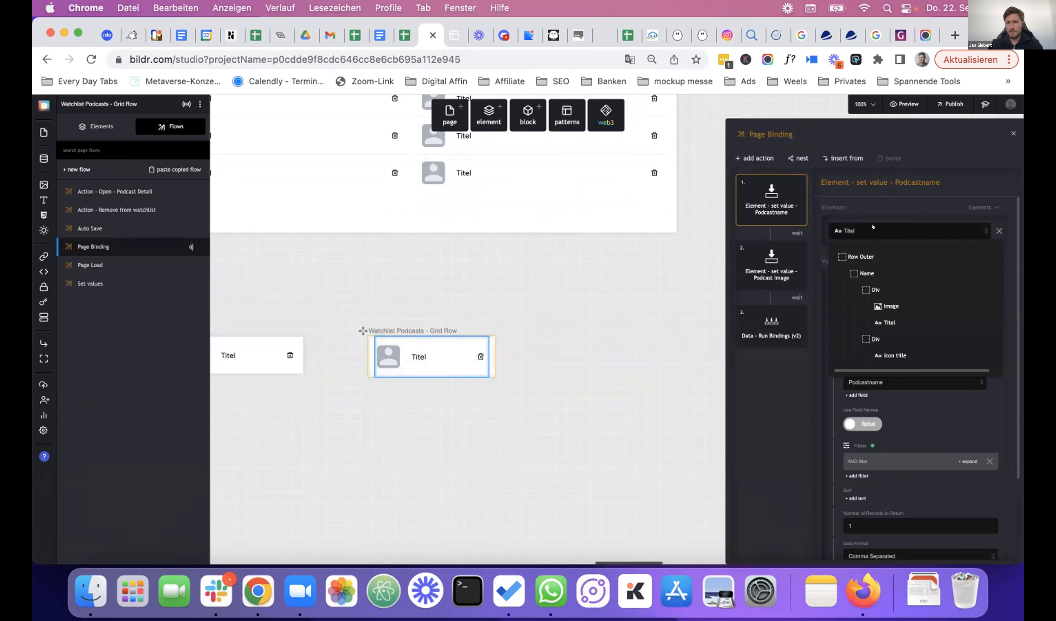
click(889, 317)
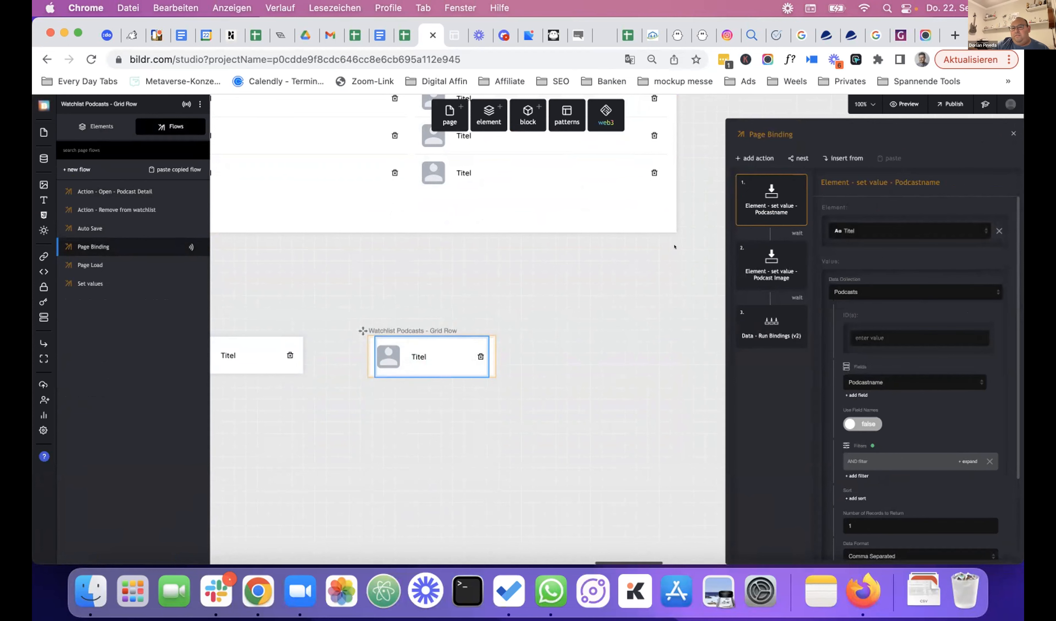
Switch to the live app, reload it without the developer tools, and open the Merkliste under Entdecken to check the Podcasts rows
click(455, 35)
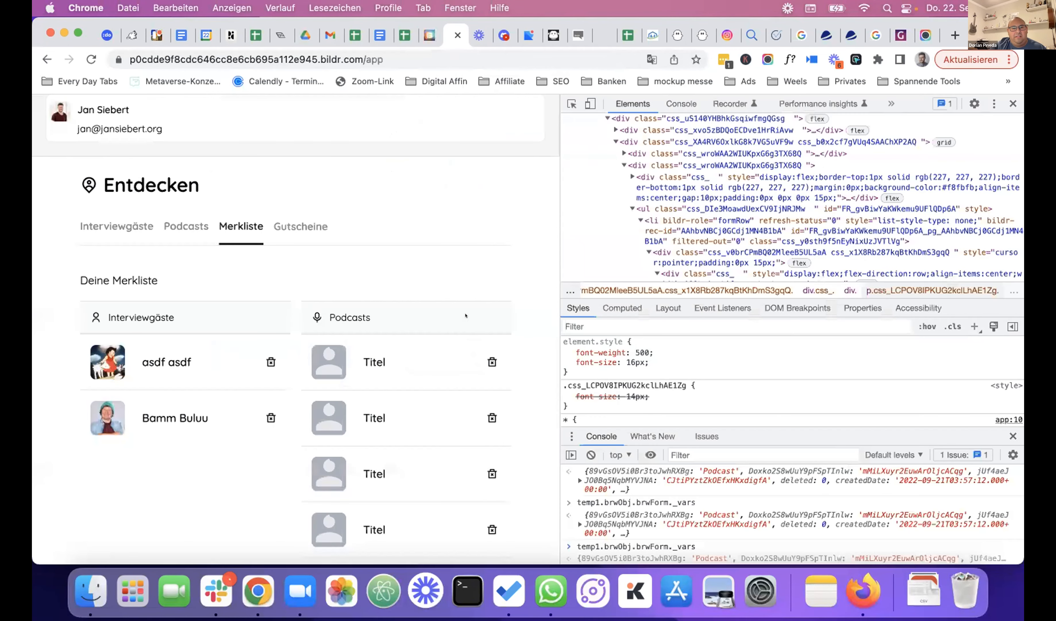
key(super+r)
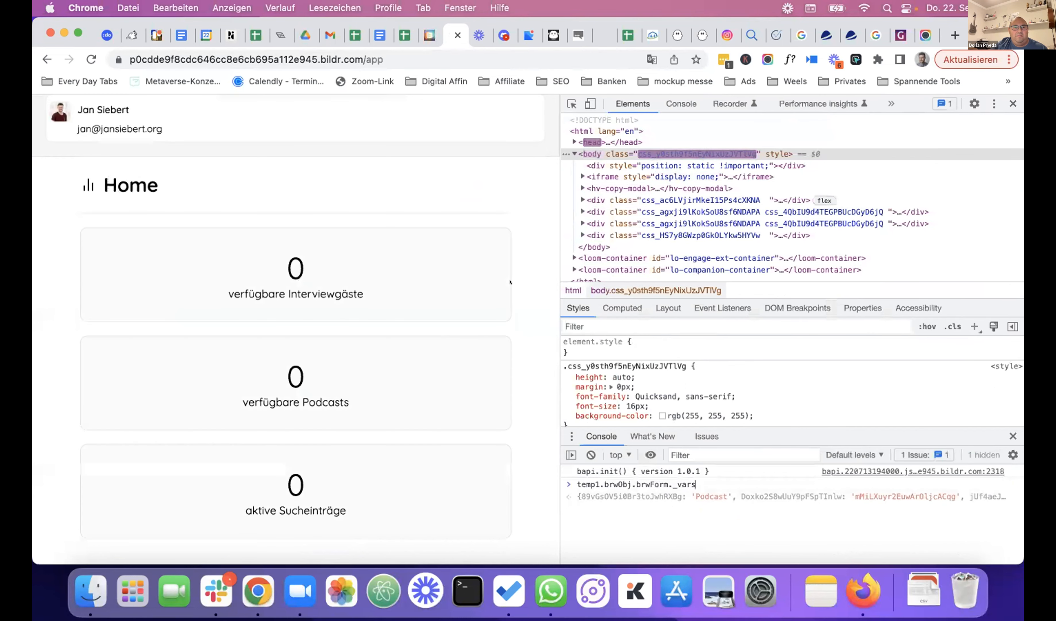
click(1013, 103)
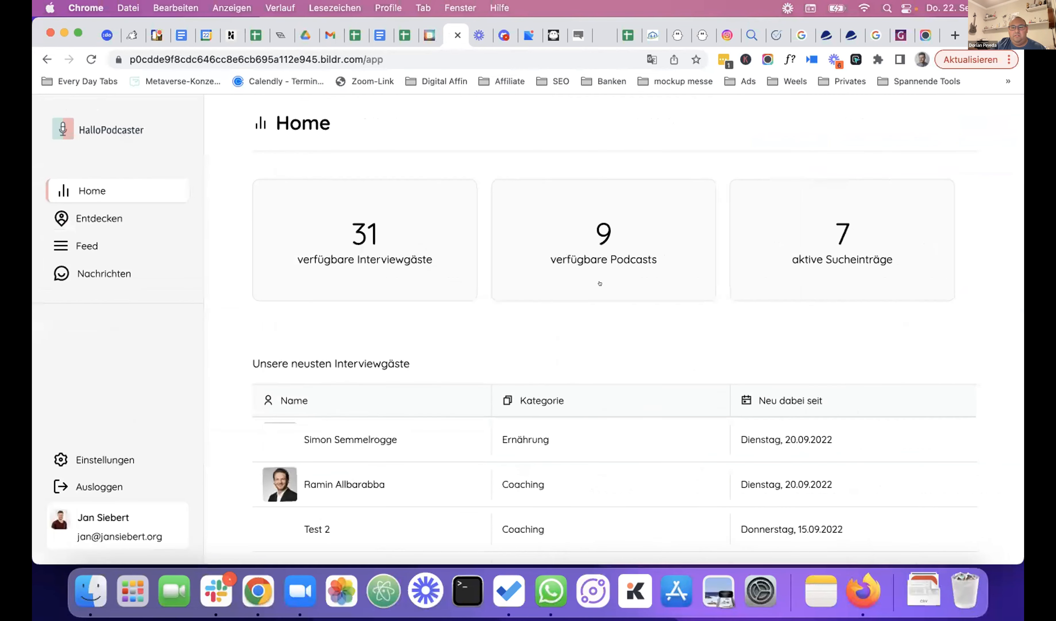
click(120, 218)
click(412, 163)
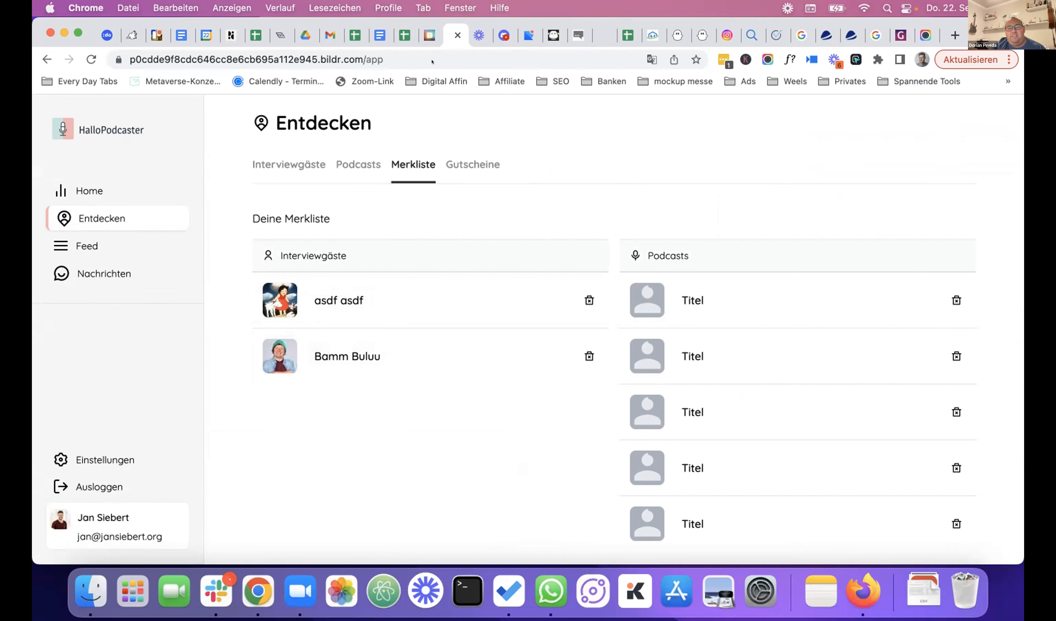
Return to the Bildr studio and set the Watchlist Podcasts - Grid Row page's Page Load Flow to Page Load
click(422, 36)
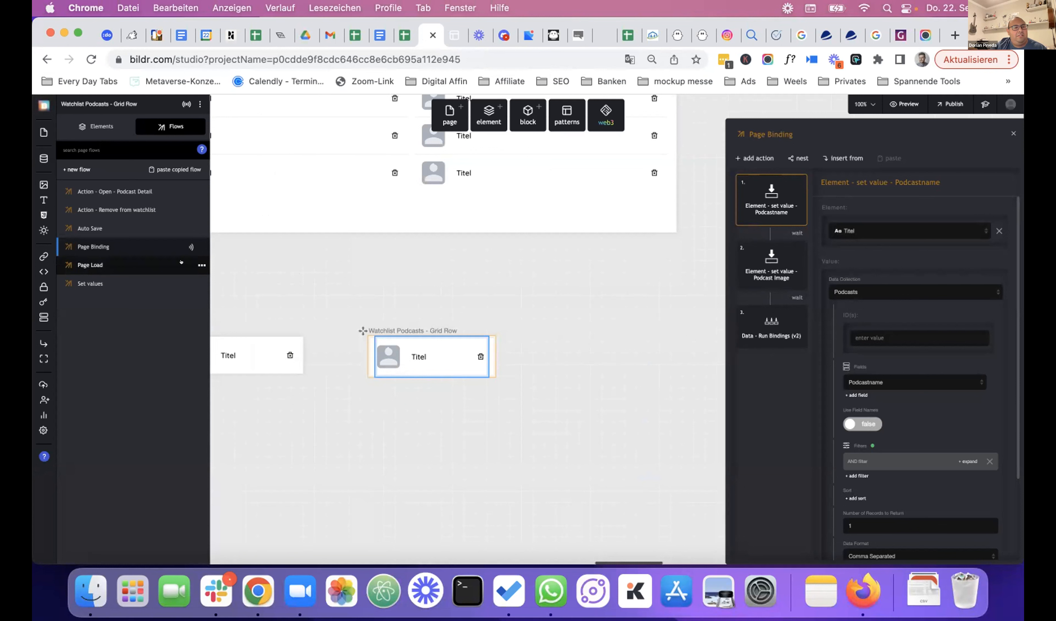
click(92, 126)
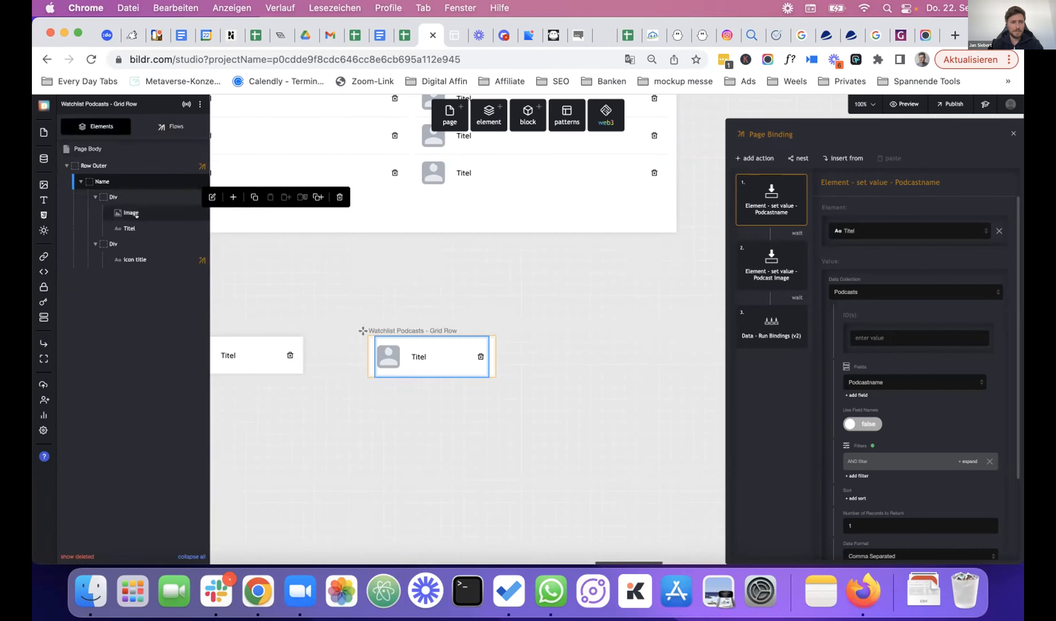
click(116, 148)
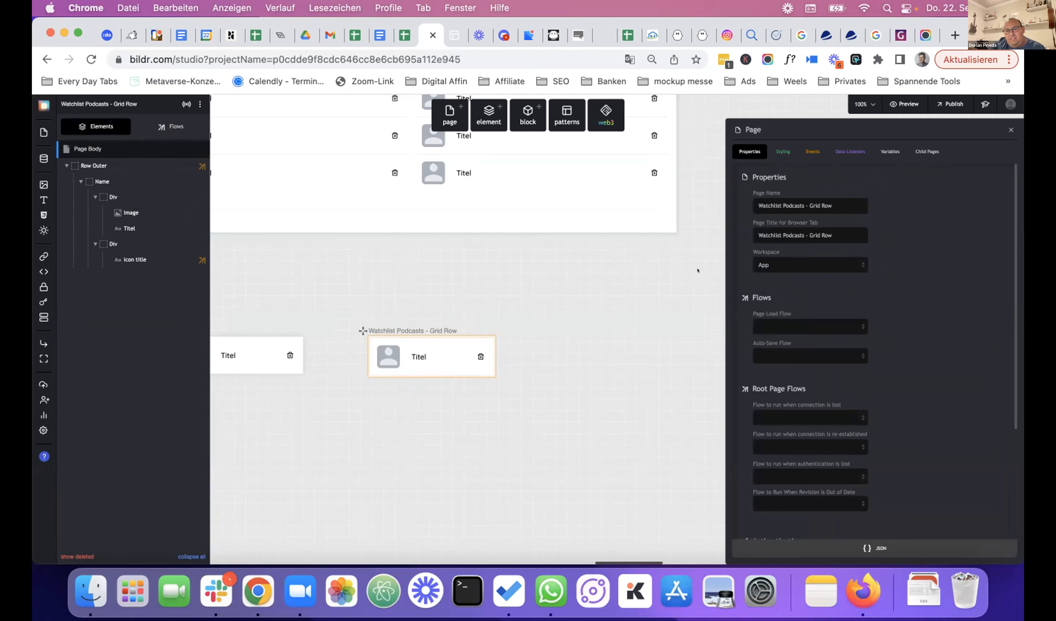
click(799, 326)
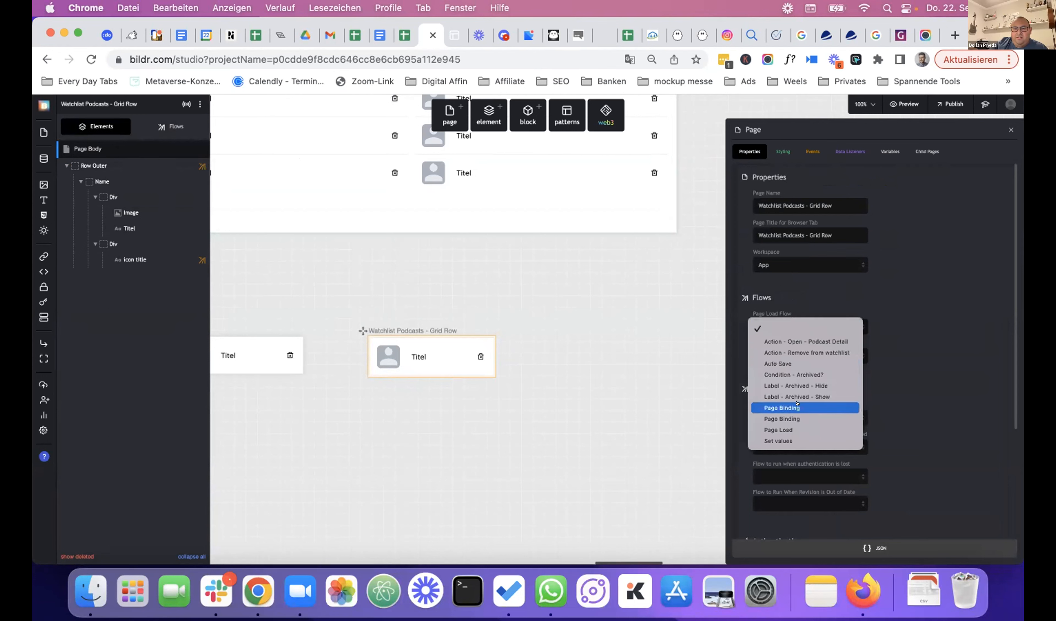
click(797, 425)
click(799, 319)
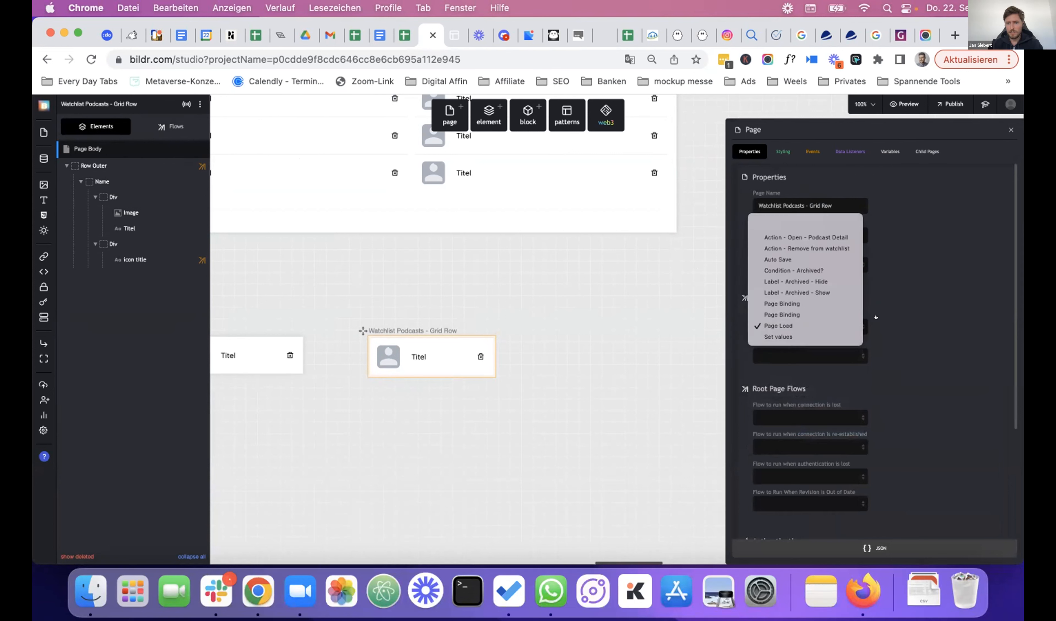
click(884, 324)
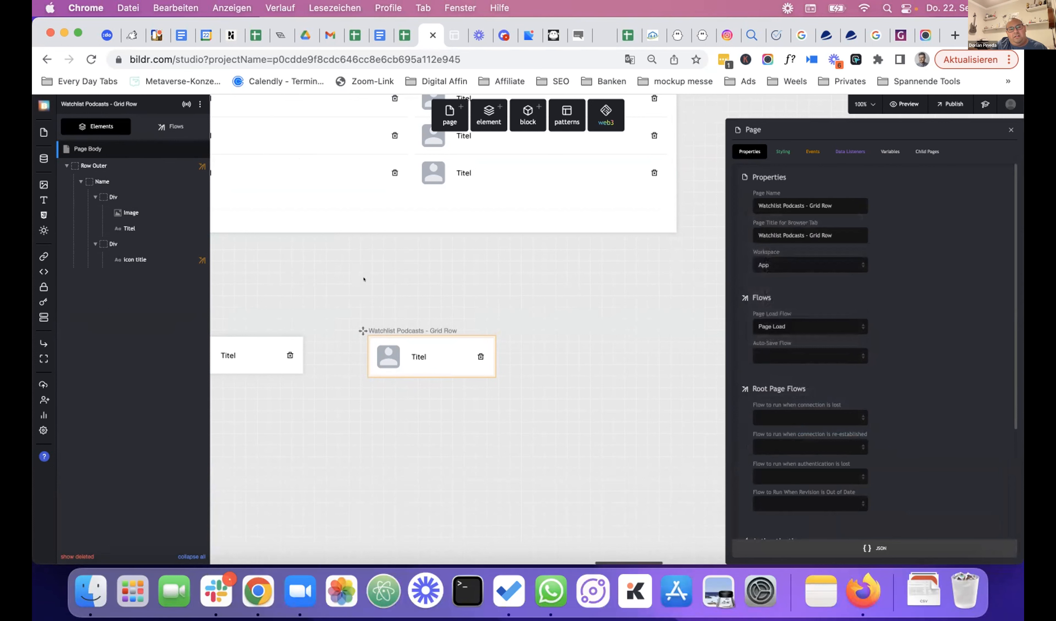
Rename the row page's Page Binding flow to Page Binding 2
click(171, 126)
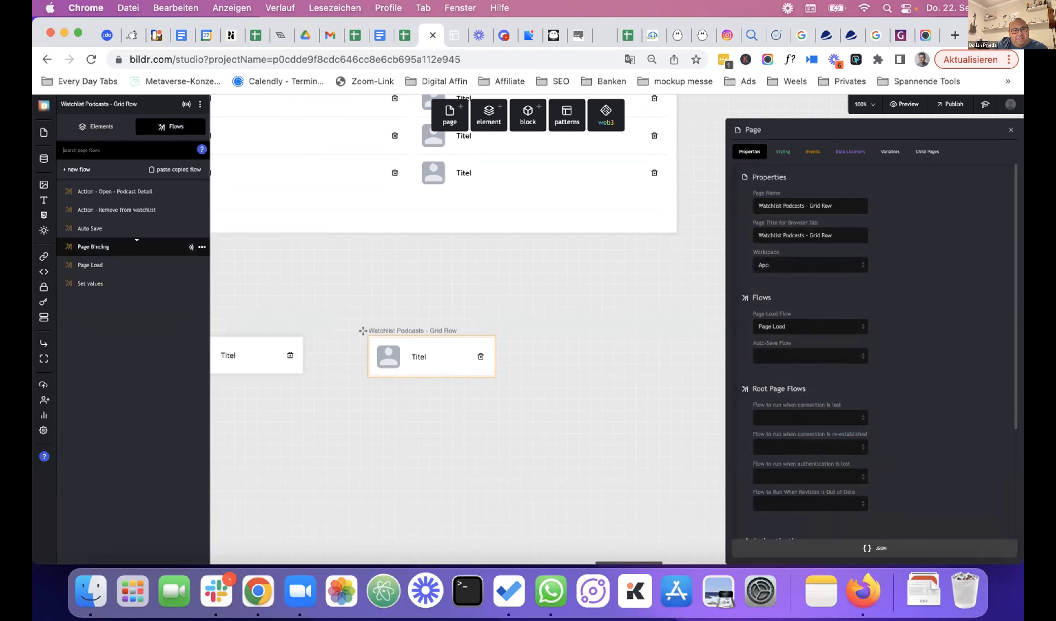
click(115, 241)
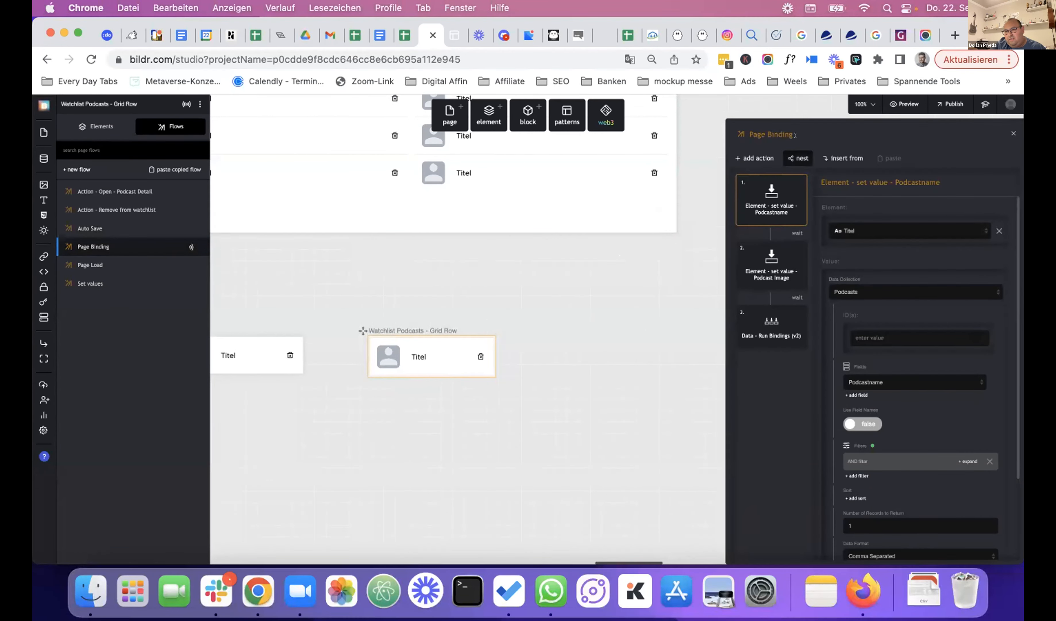
text(2)
key(Return)
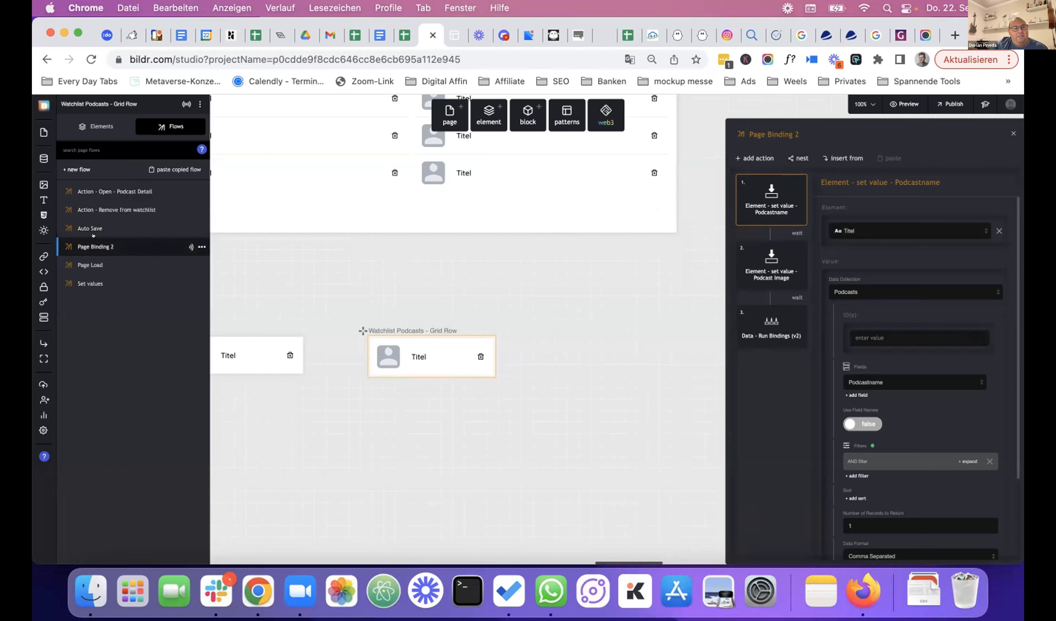
Open the row page's Page Load flow to check which binding flow it runs
click(94, 126)
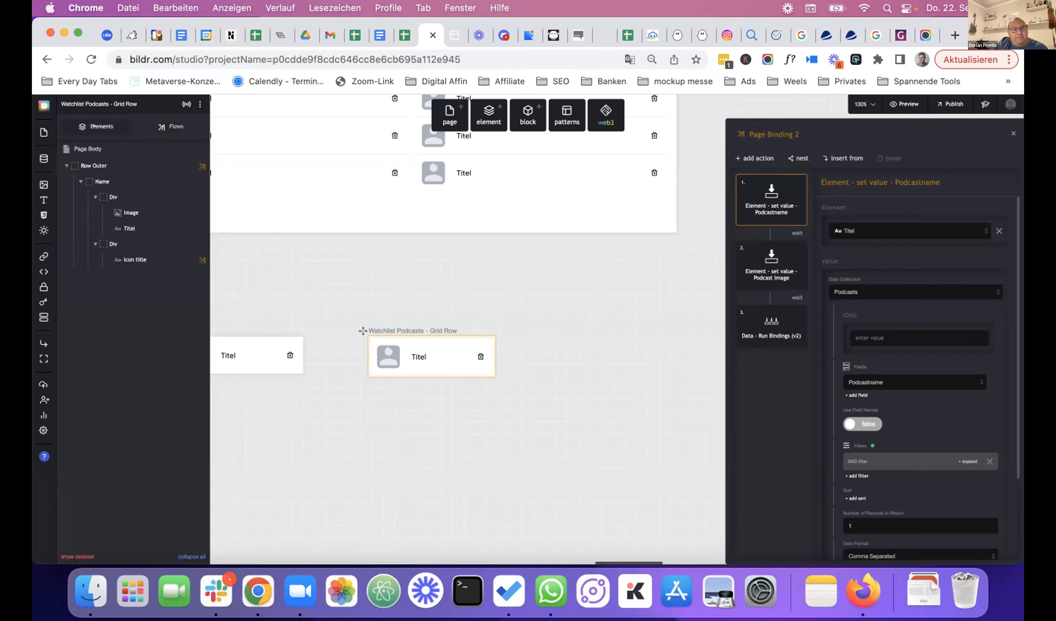
click(147, 126)
click(95, 262)
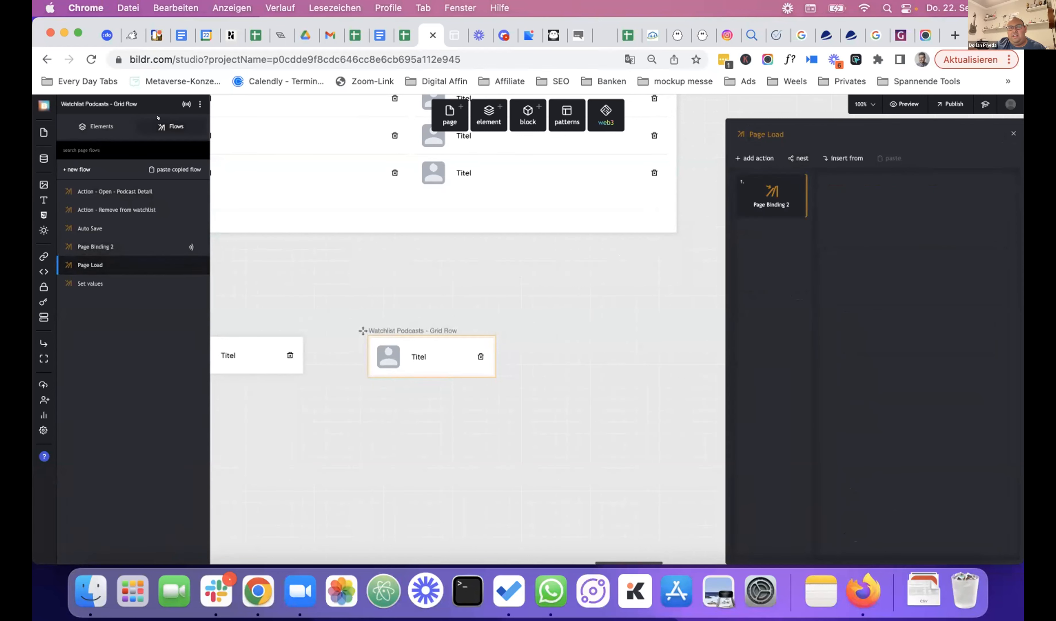
Check the Podcasts rows in the reloaded live app's Merkliste and return to the Bildr studio
click(443, 36)
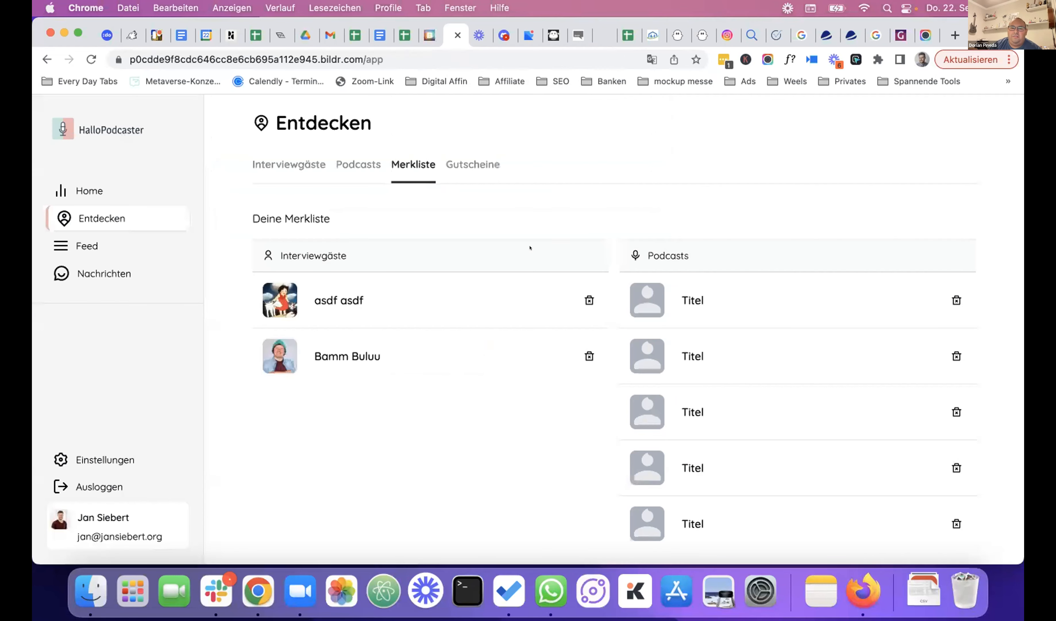
key(super+r)
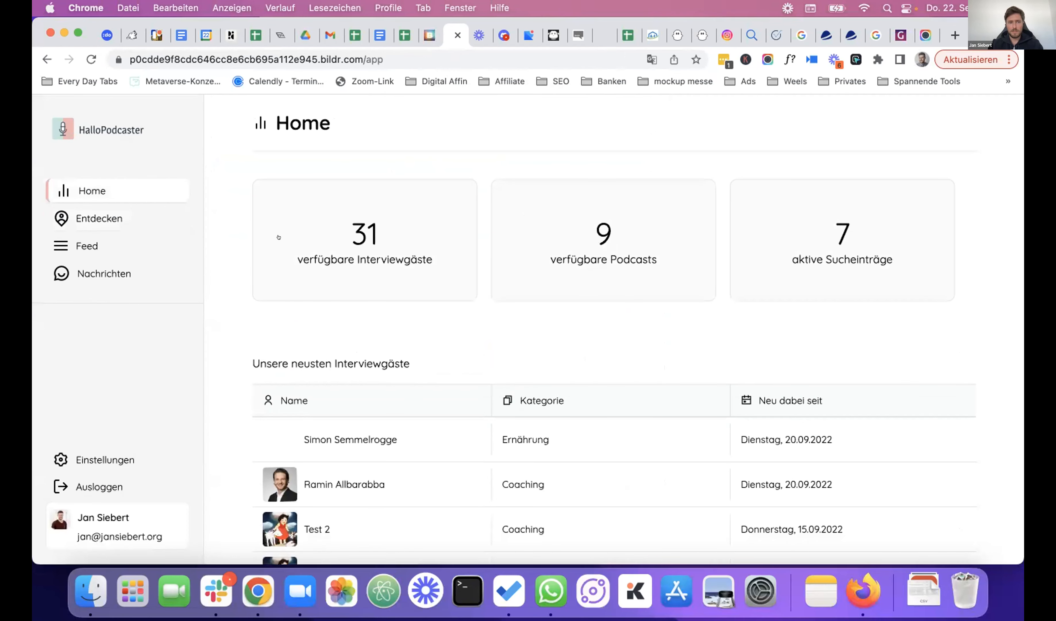
click(115, 217)
click(413, 164)
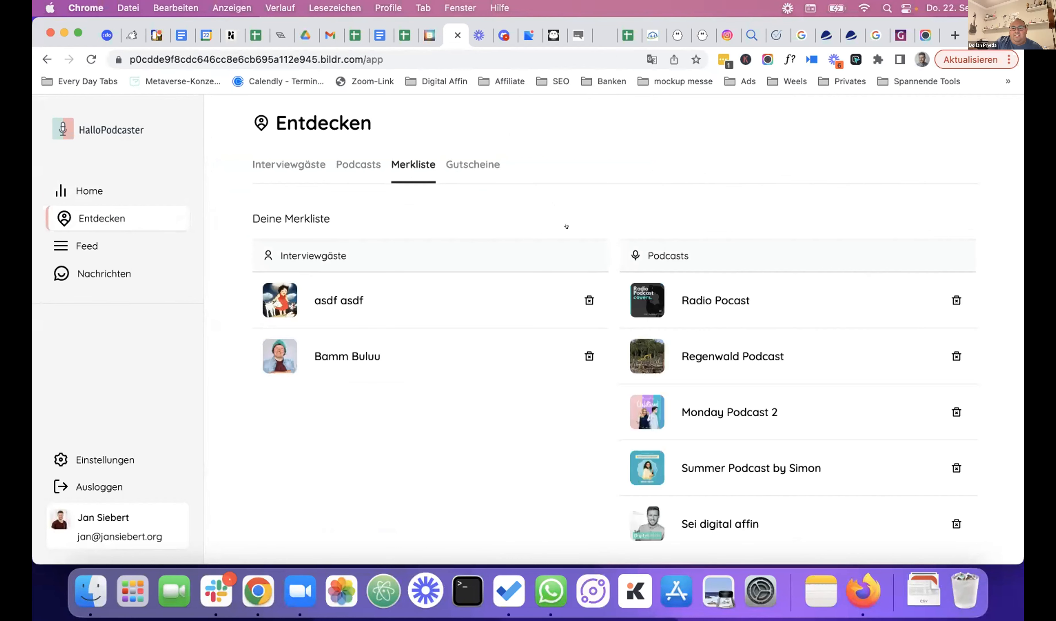
scroll(699, 383, down, 1)
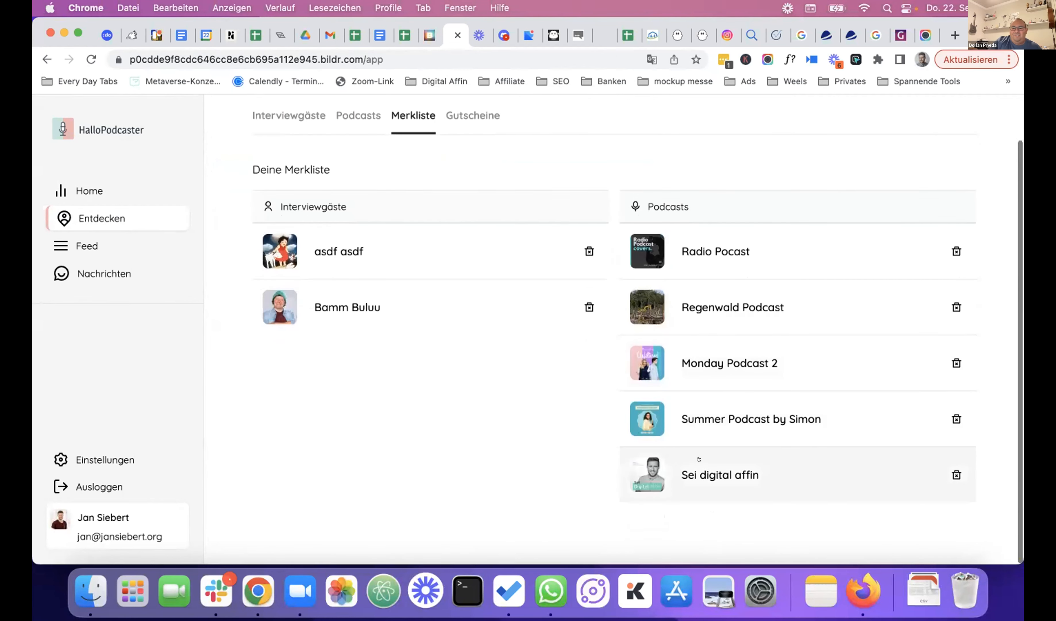
scroll(674, 256, up, 2)
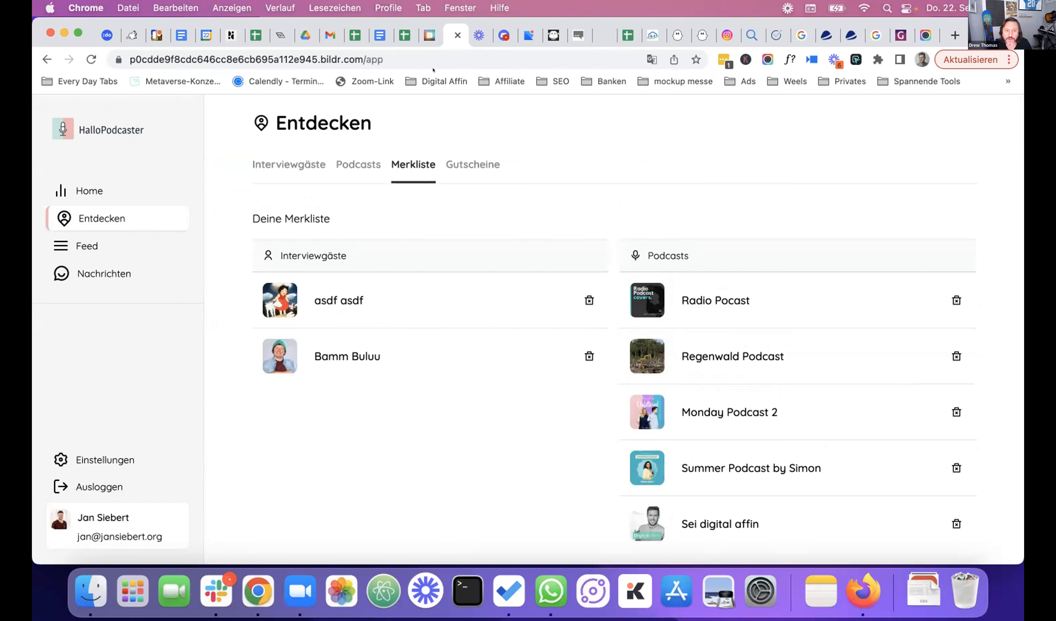
click(422, 36)
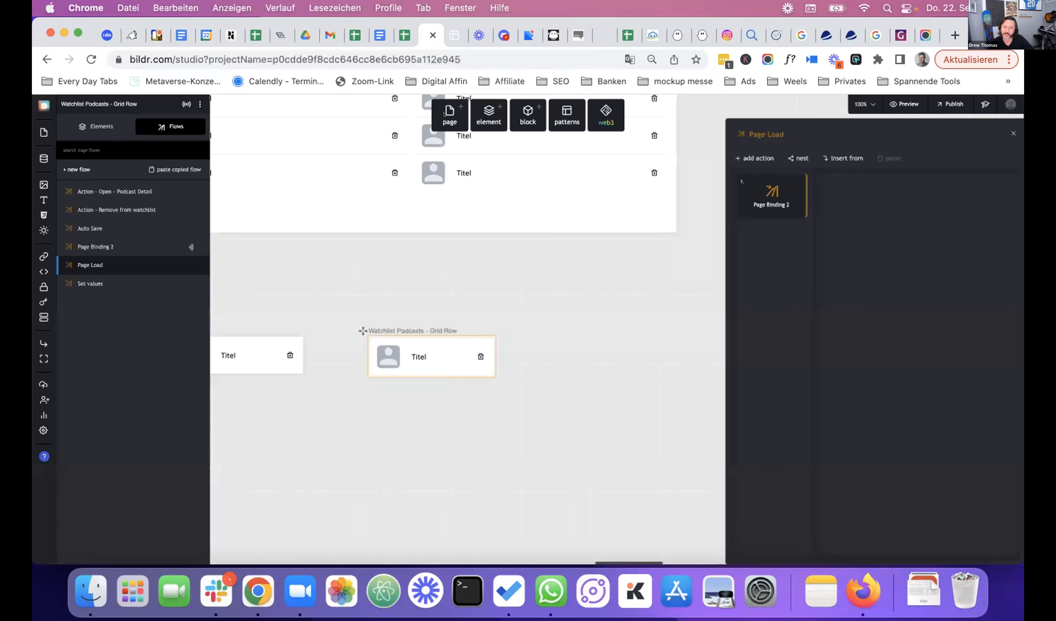
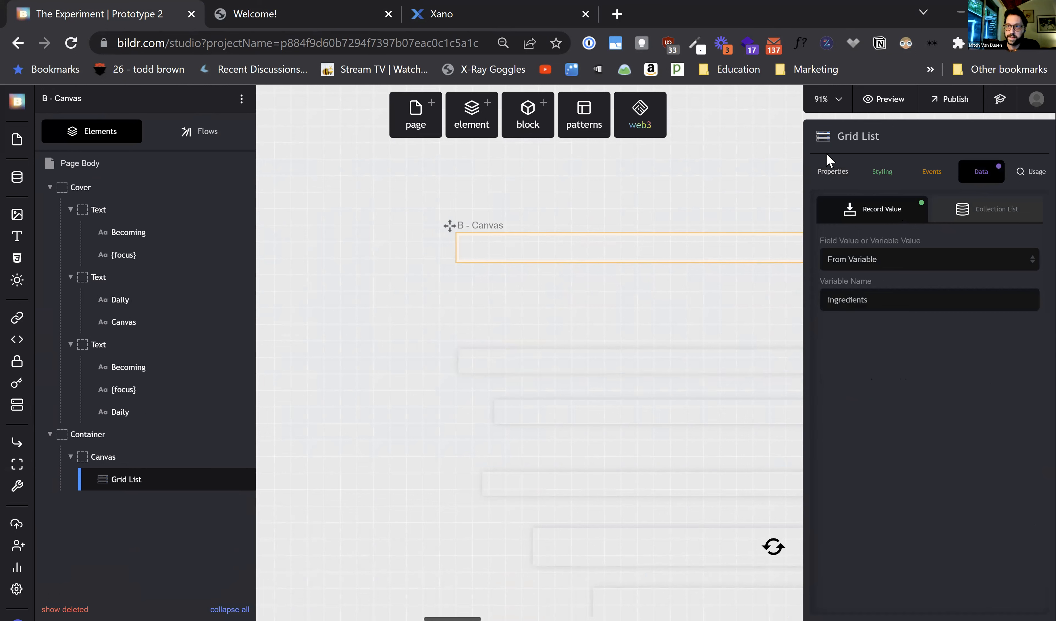
Examine the Grid List element's properties on the B - Canvas page, including its row page and row display settings
click(838, 175)
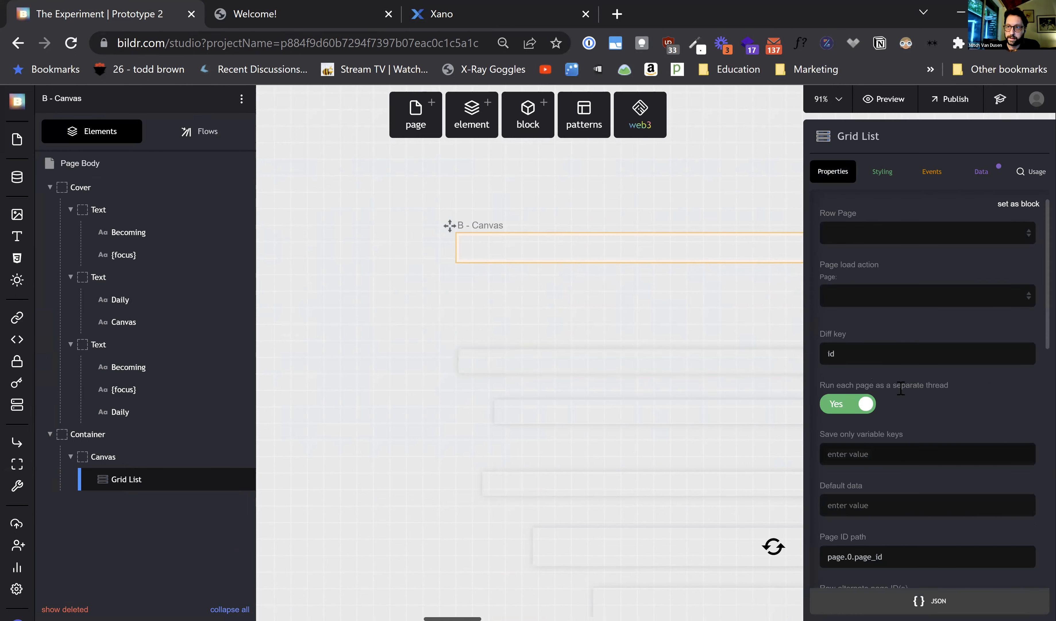
scroll(908, 375, down, 6)
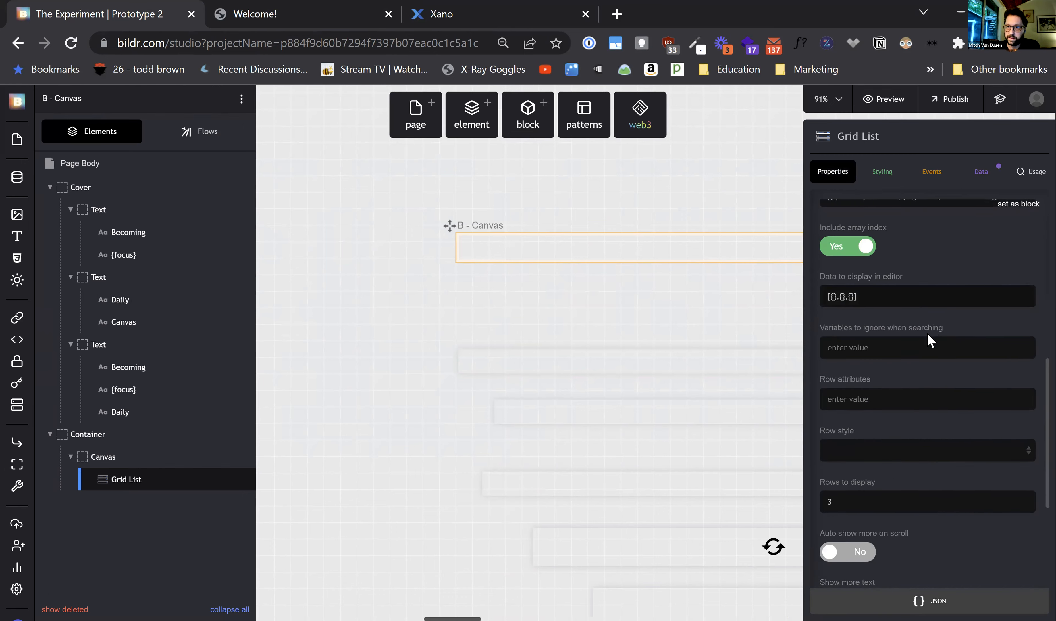
scroll(910, 308, up, 1)
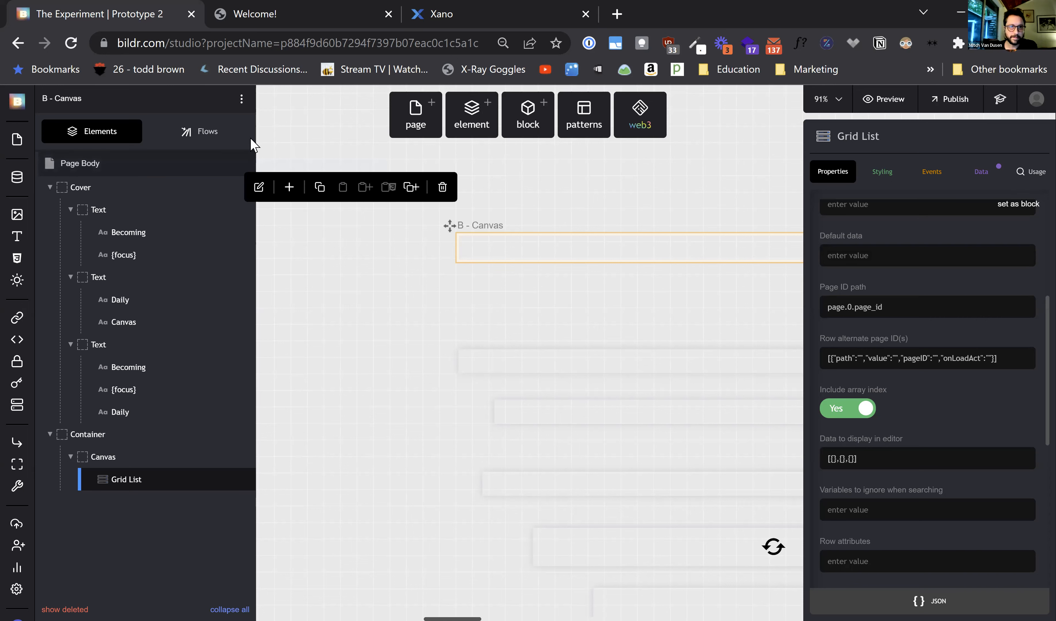
Open the B - Canvas page's Auto Save flow and search the available actions for "grid" and "sear"
click(210, 134)
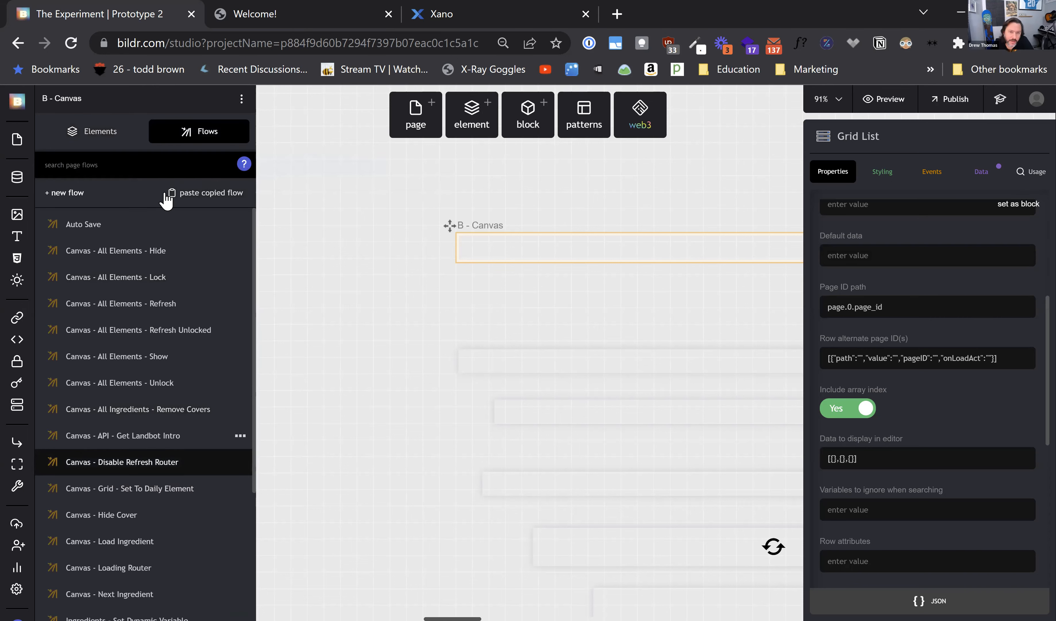
click(148, 223)
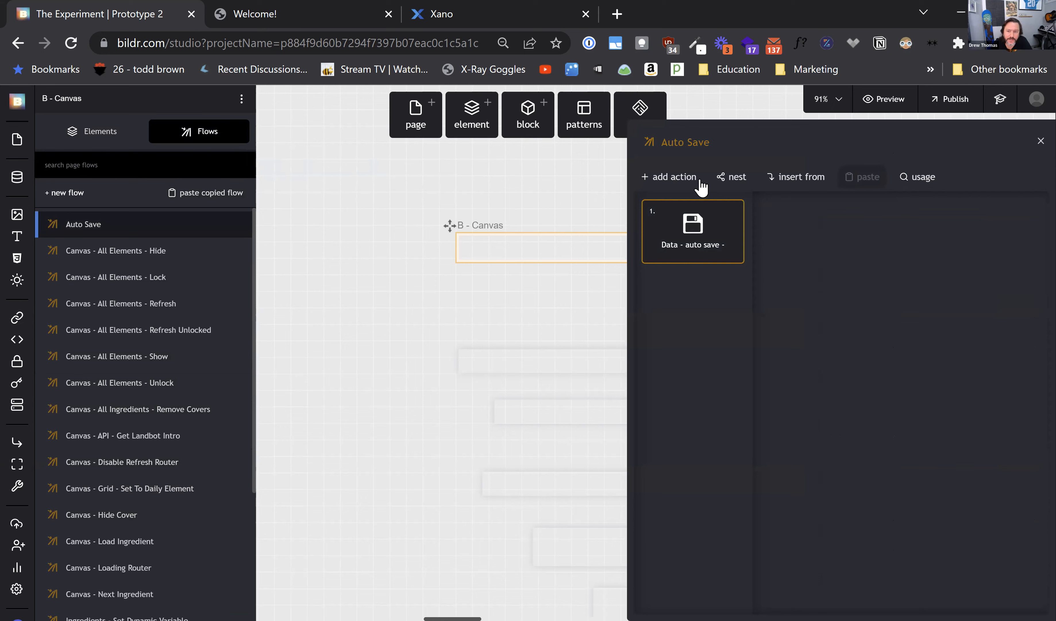
click(691, 177)
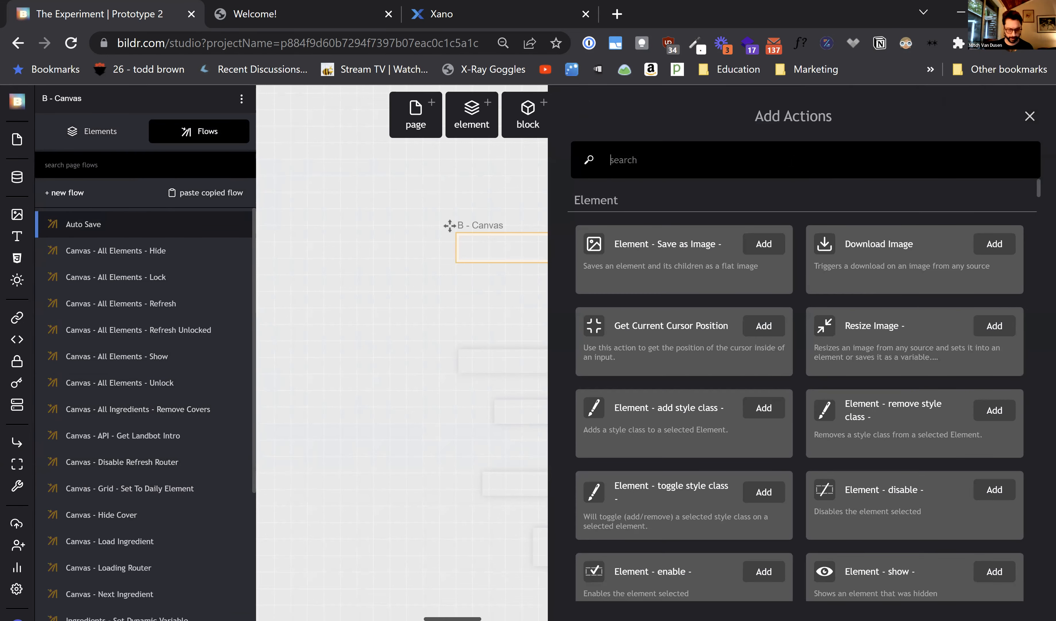
text(grid)
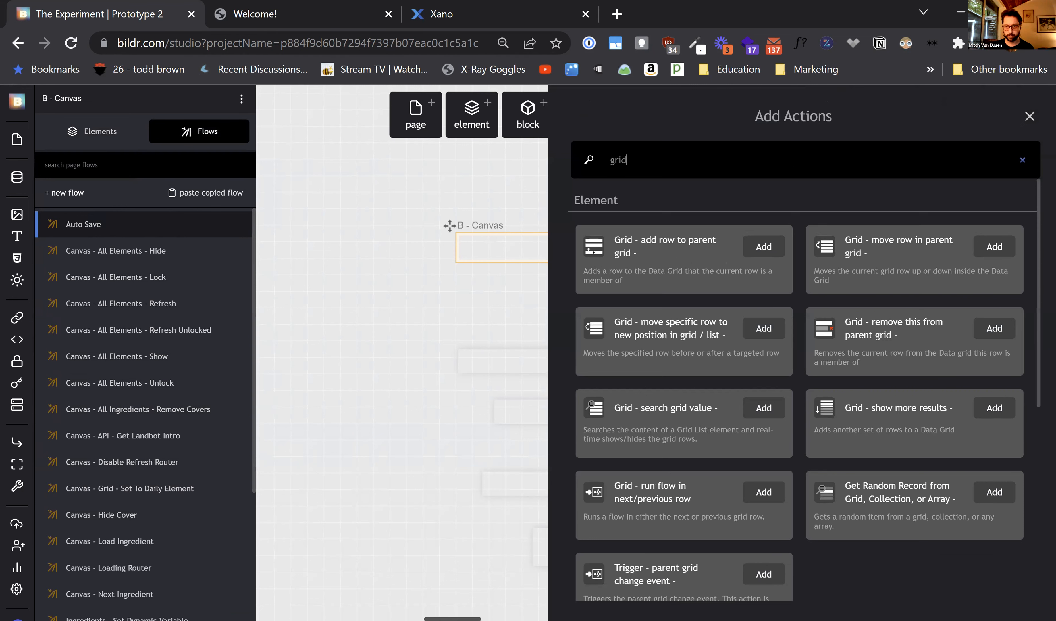
text(sear)
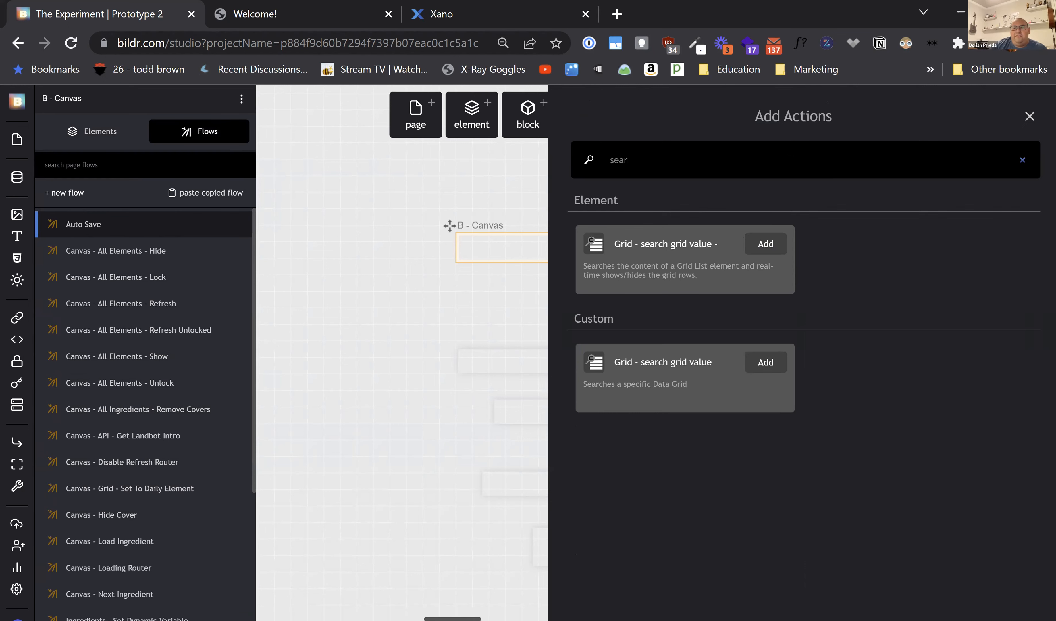
Search the actions for "set var" and add a Set variable action to the Auto Save flow
key(ctrl+a)
text(se)
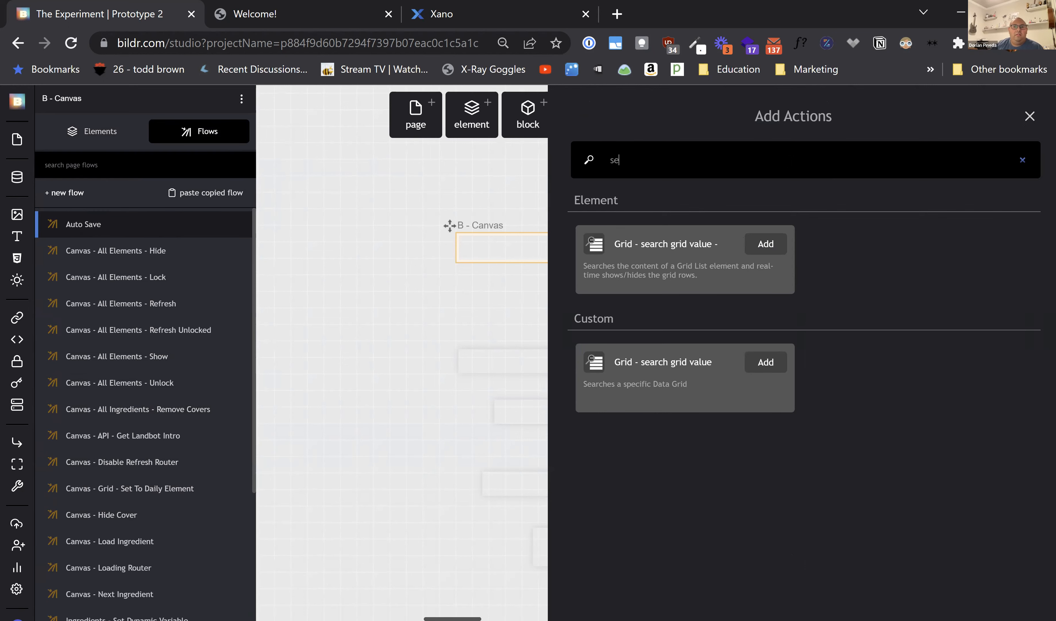
text(t var)
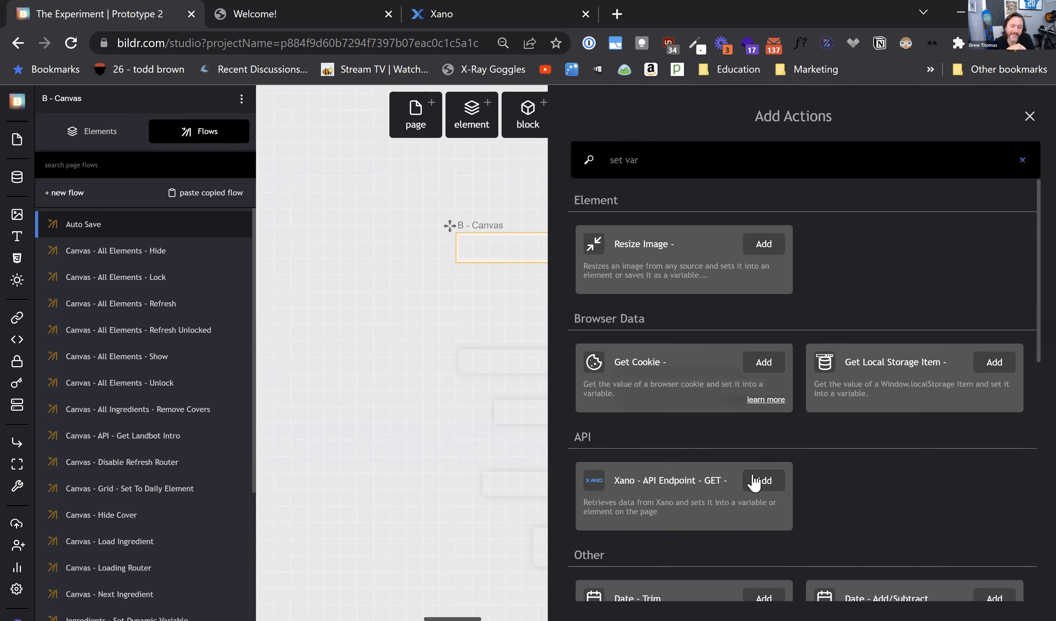
scroll(710, 499, down, 10)
click(687, 535)
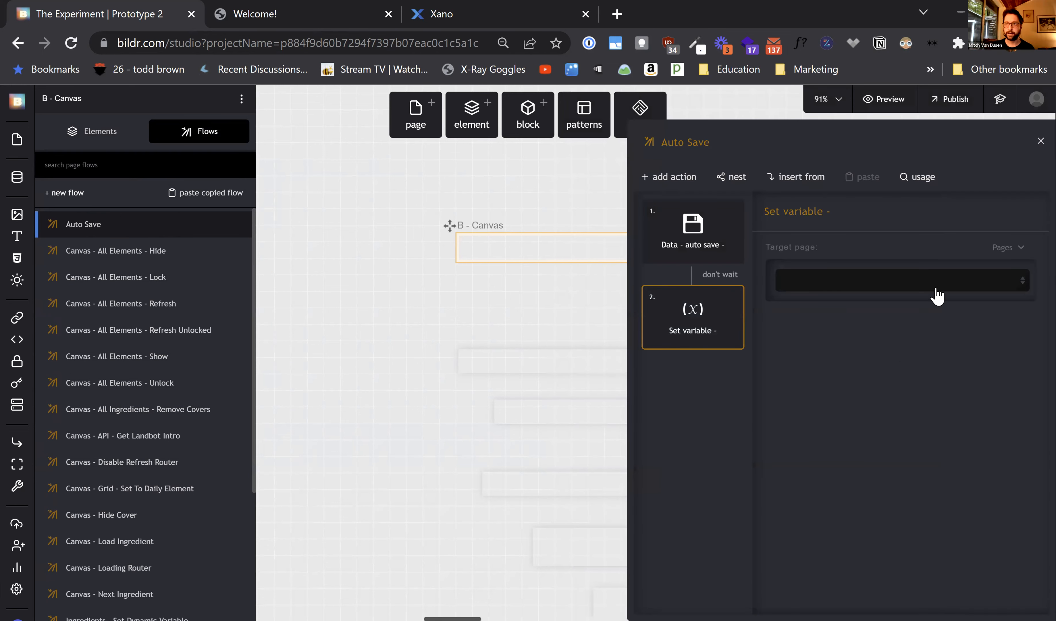
Target the Set variable action at the current page and enter "test" as a text variable name
click(902, 281)
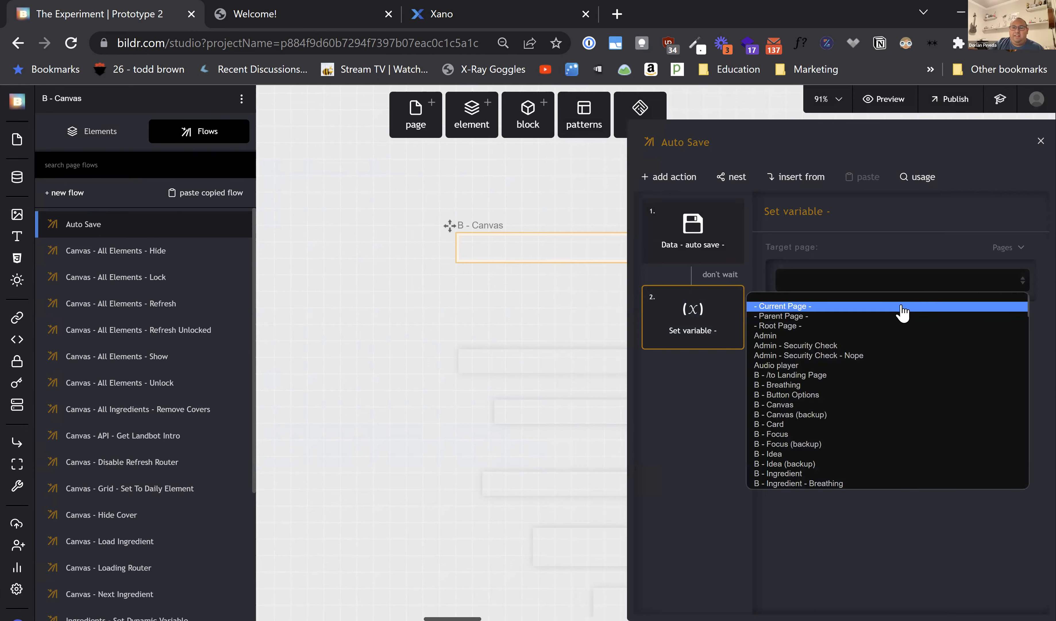
click(906, 307)
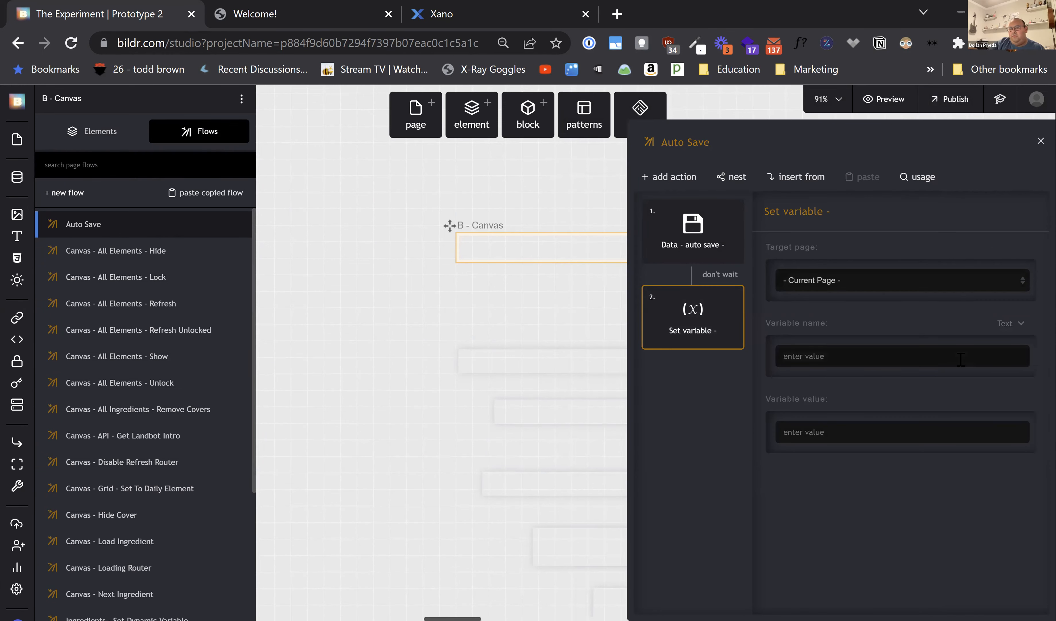
click(1017, 325)
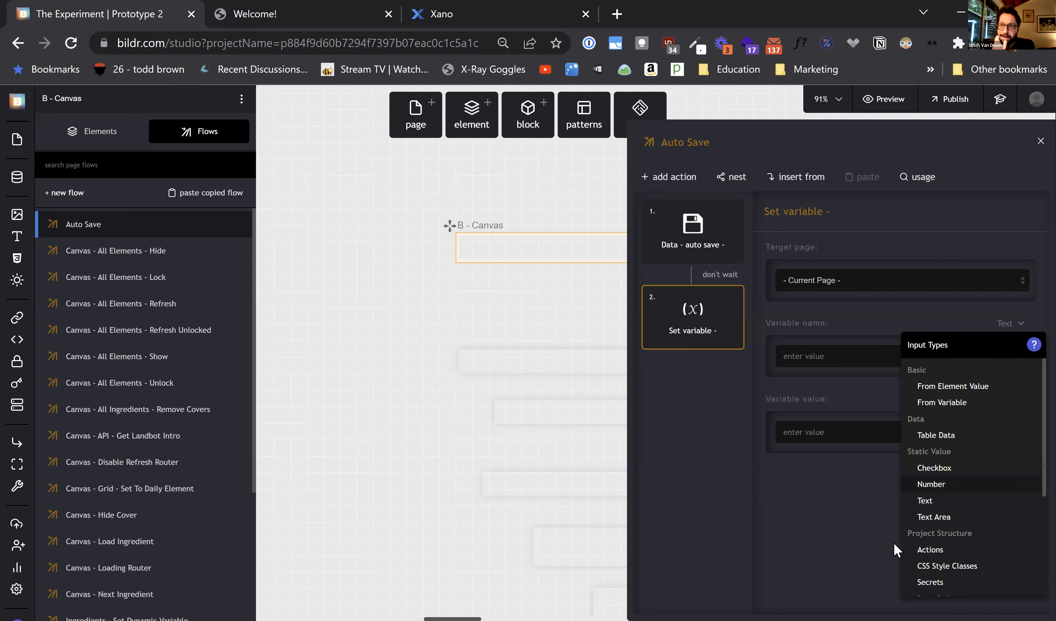
click(1017, 500)
click(988, 360)
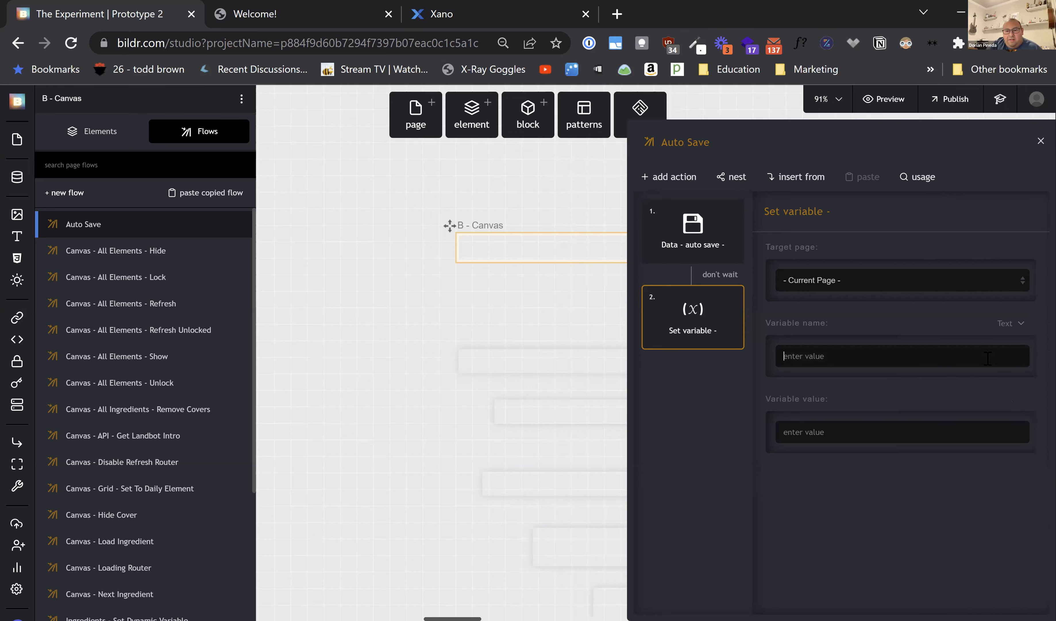
text(test)
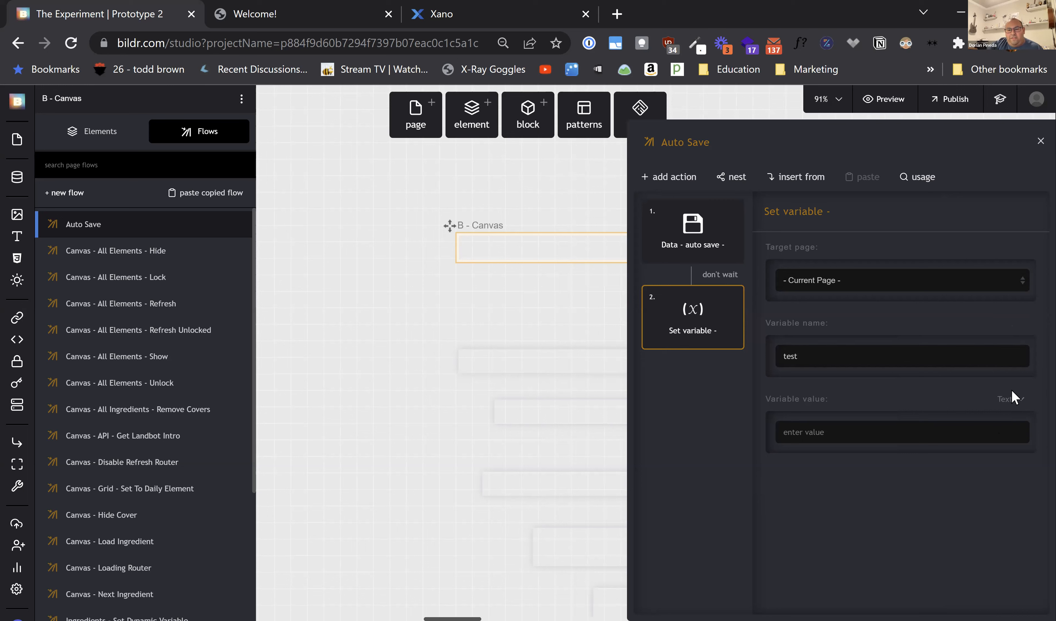
Take the variable's value from an element value, using the Grid List on the current page
click(1016, 400)
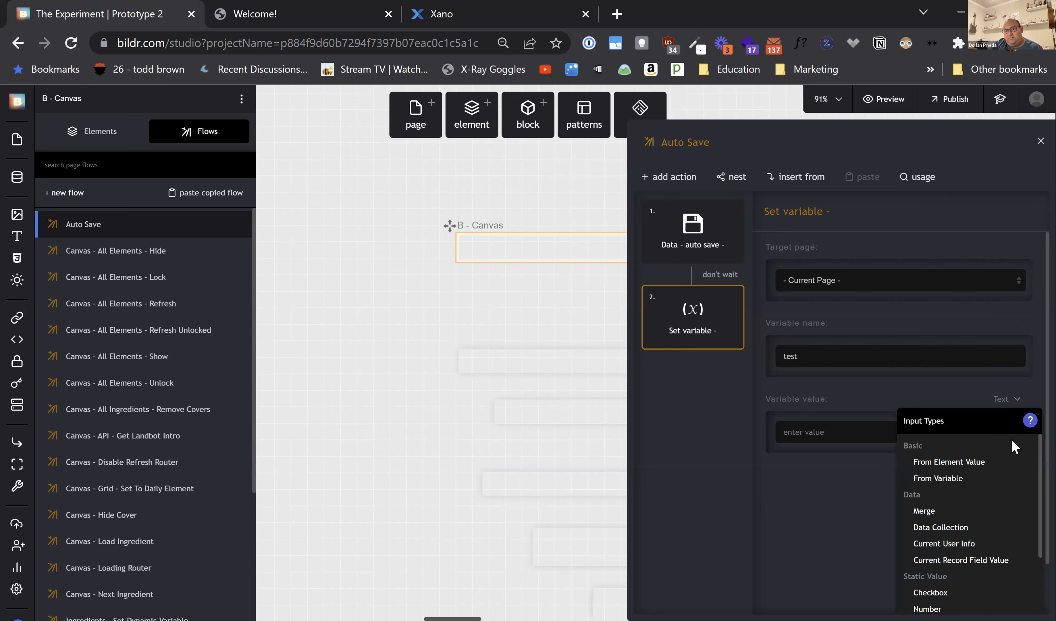
click(982, 462)
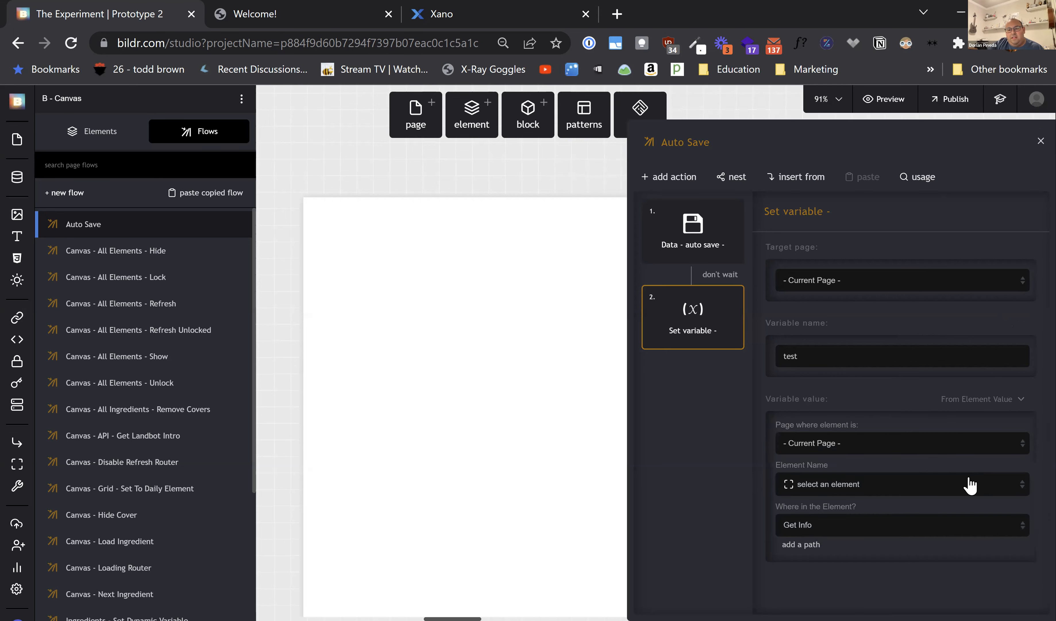
click(938, 488)
click(870, 560)
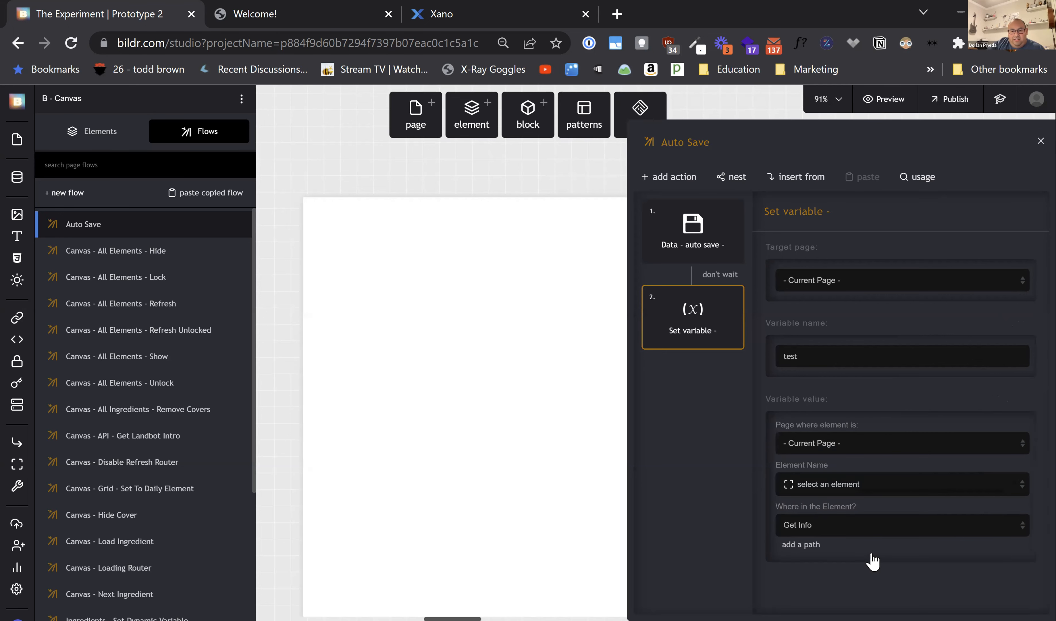
click(887, 489)
scroll(887, 546, down, 5)
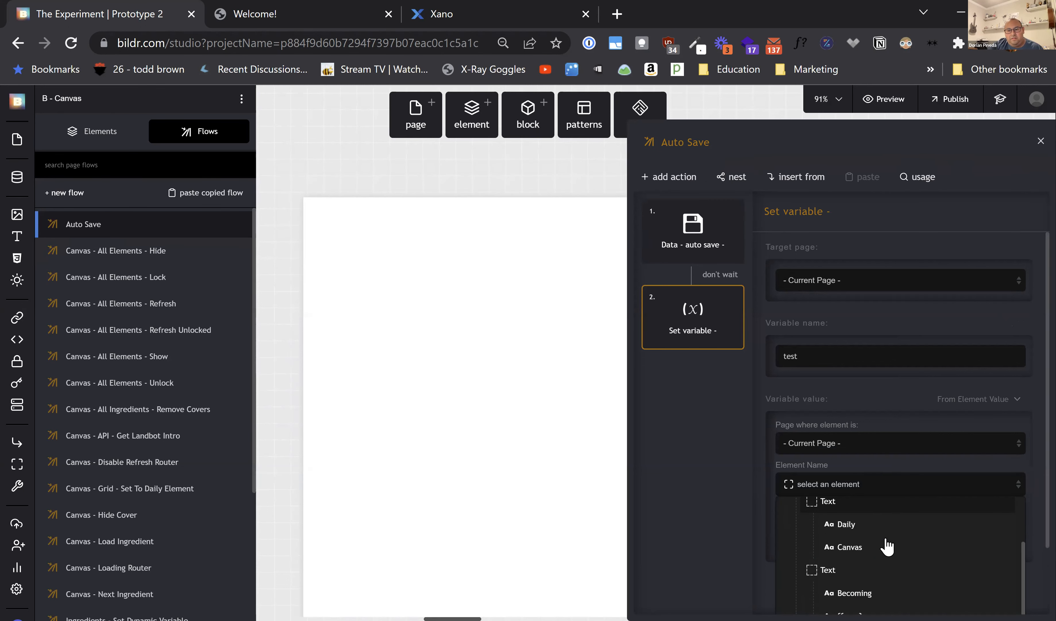
scroll(853, 594, down, 3)
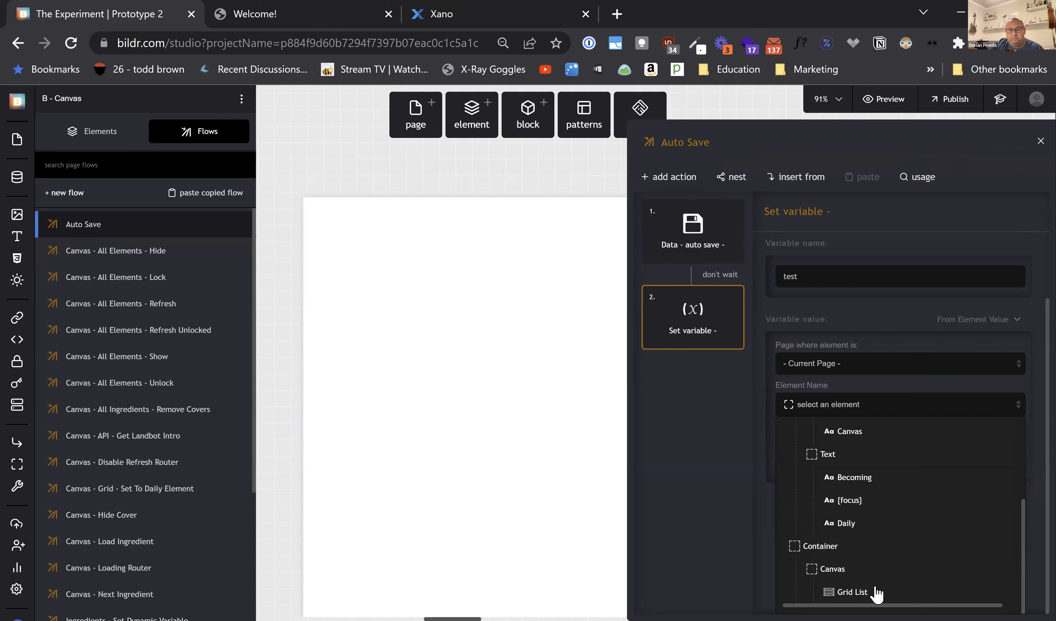
click(874, 591)
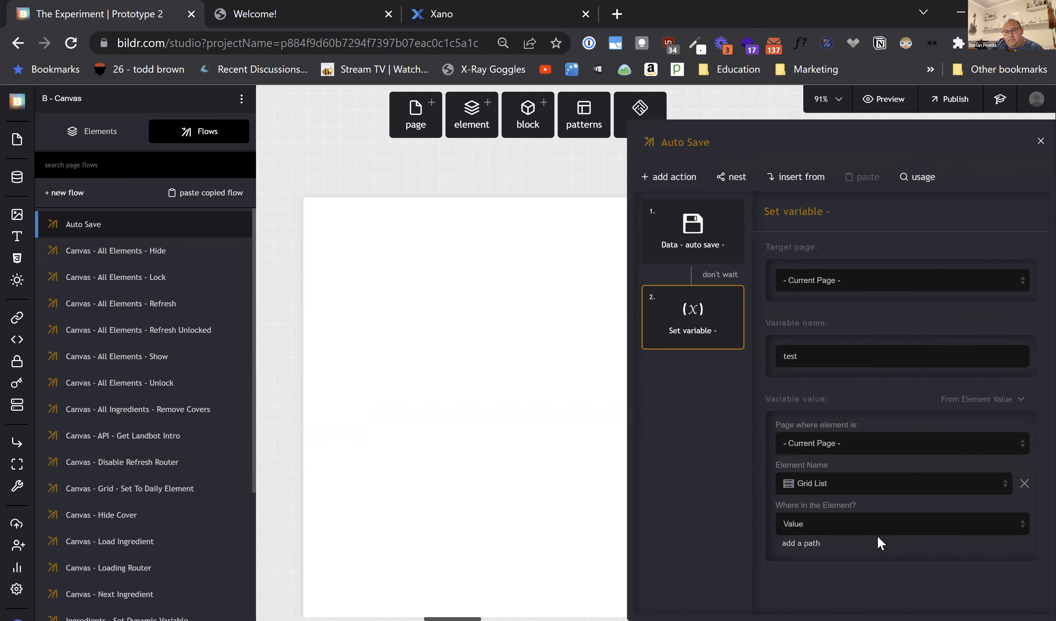
Make the variable read the Grid List's Search Result Data
click(882, 533)
scroll(885, 550, down, 3)
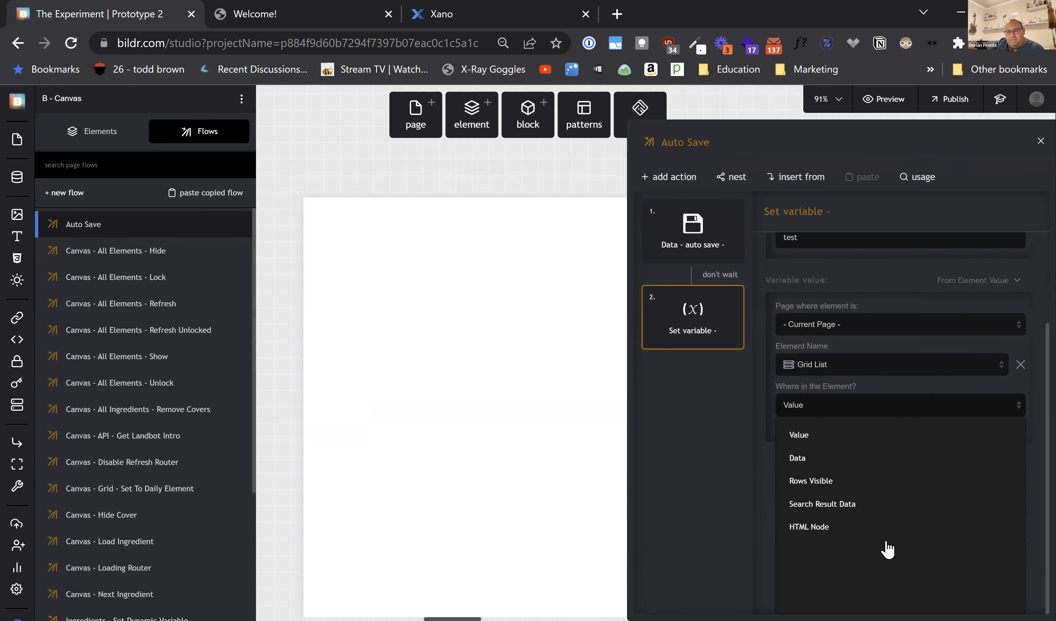
click(881, 508)
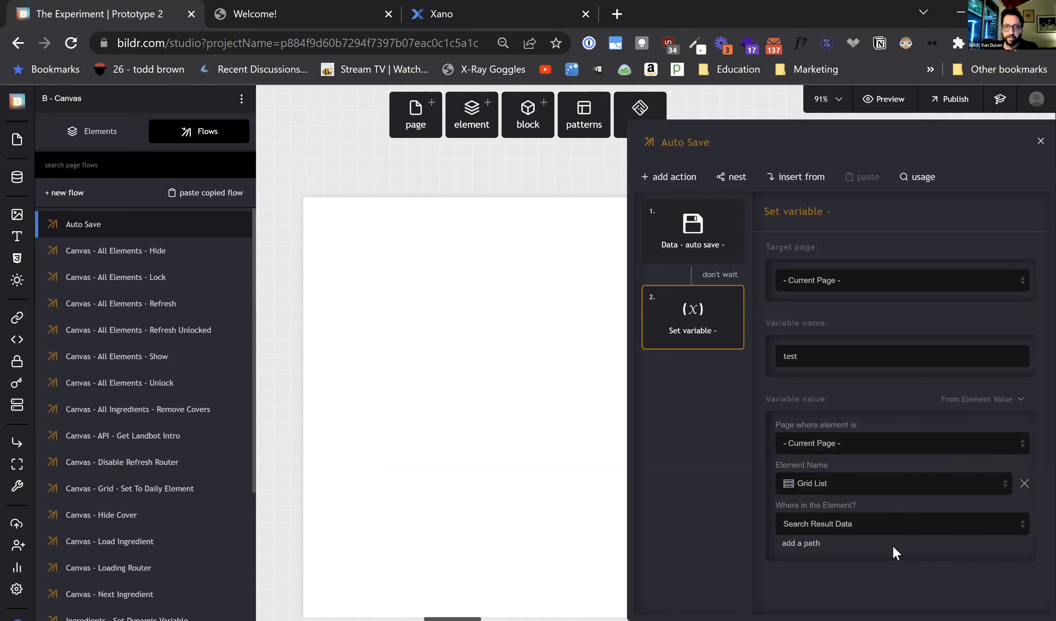
click(203, 194)
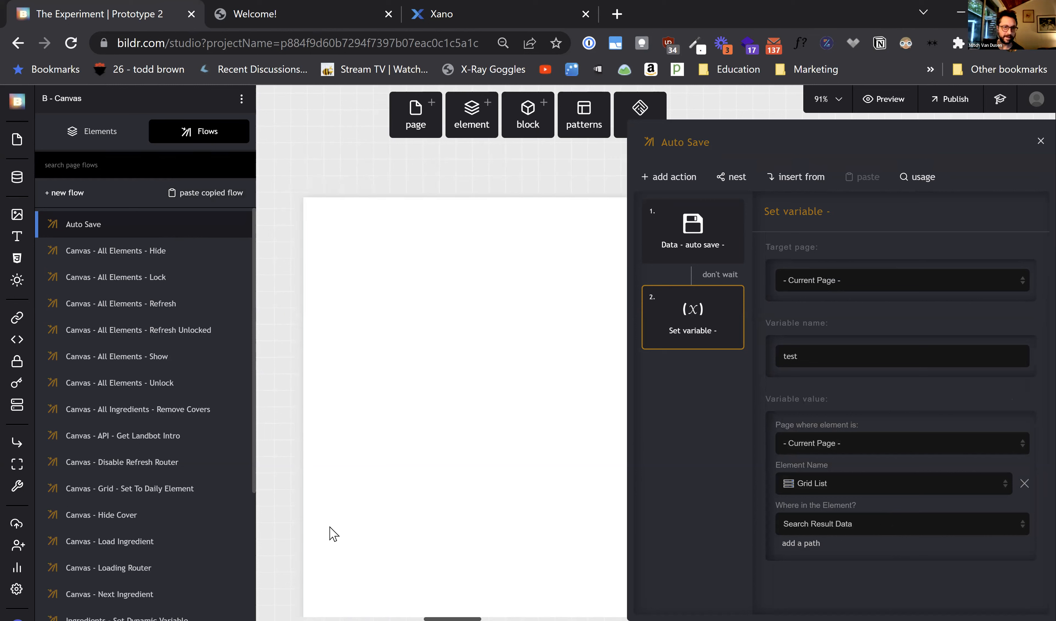
Switch to the live app's daily page and reload it to check how the canvas elements load
click(310, 7)
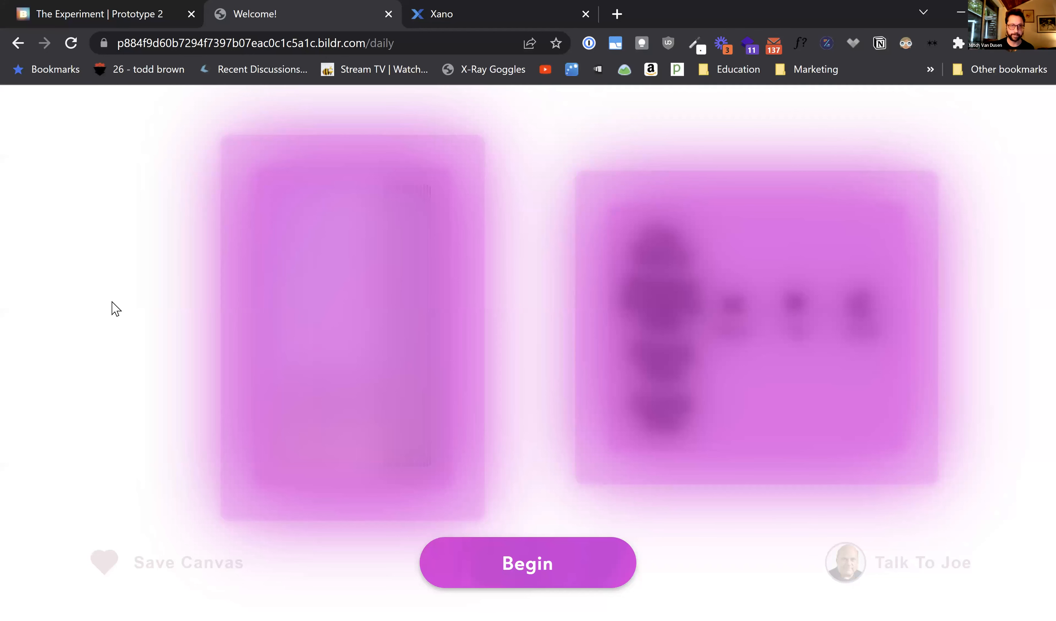
key(ctrl+r)
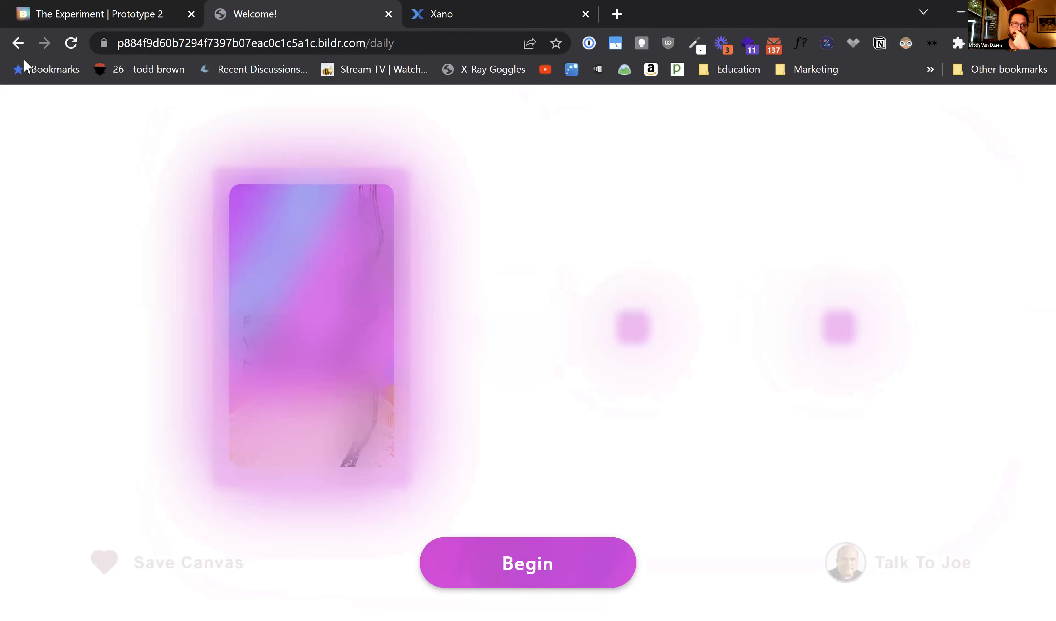
click(72, 42)
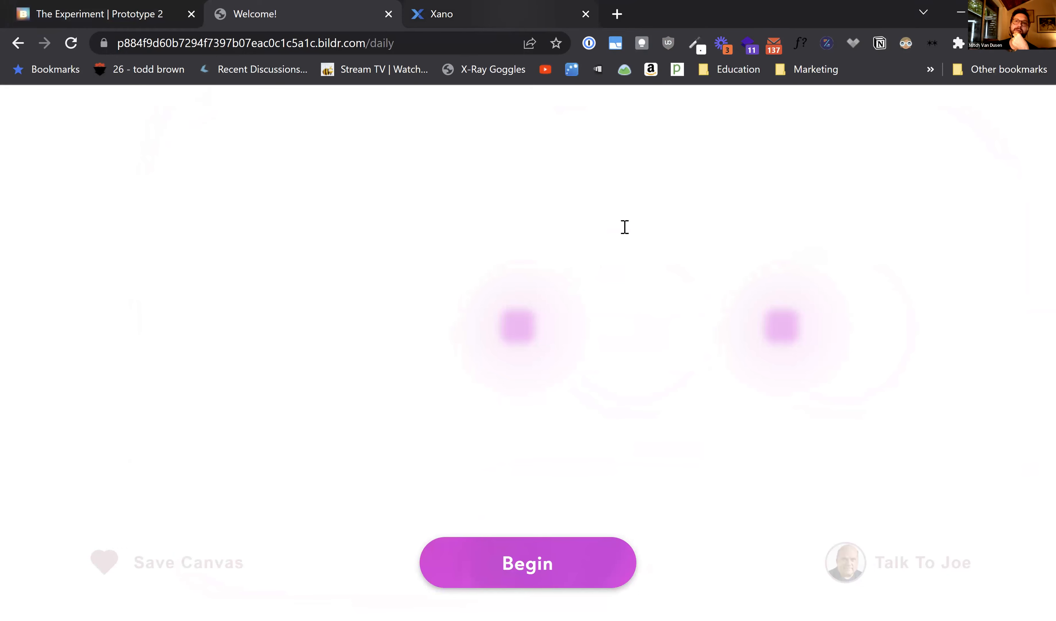
click(469, 14)
click(335, 12)
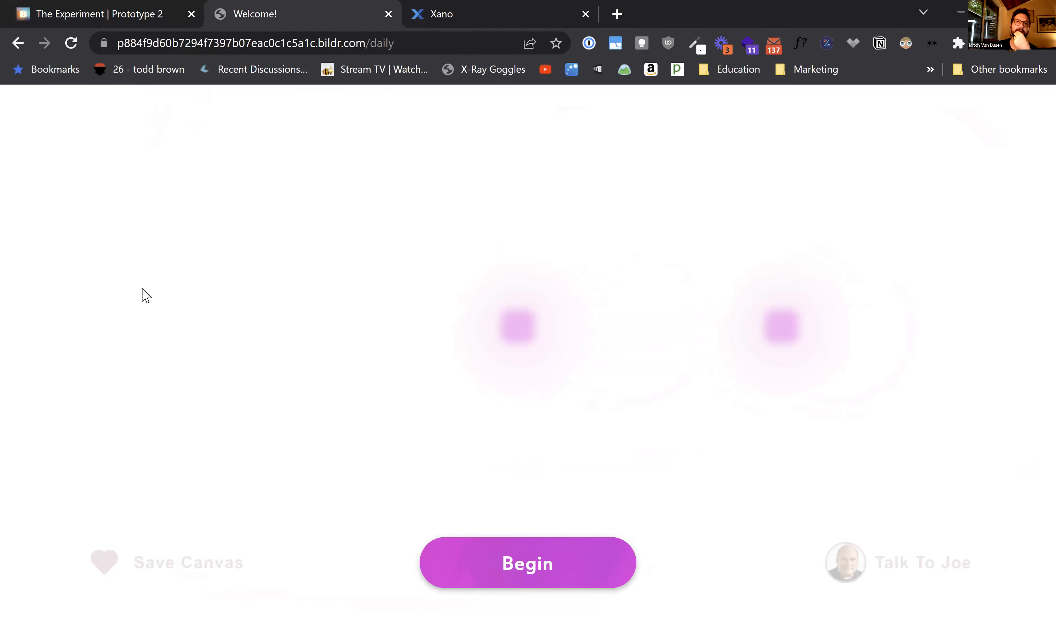
click(71, 42)
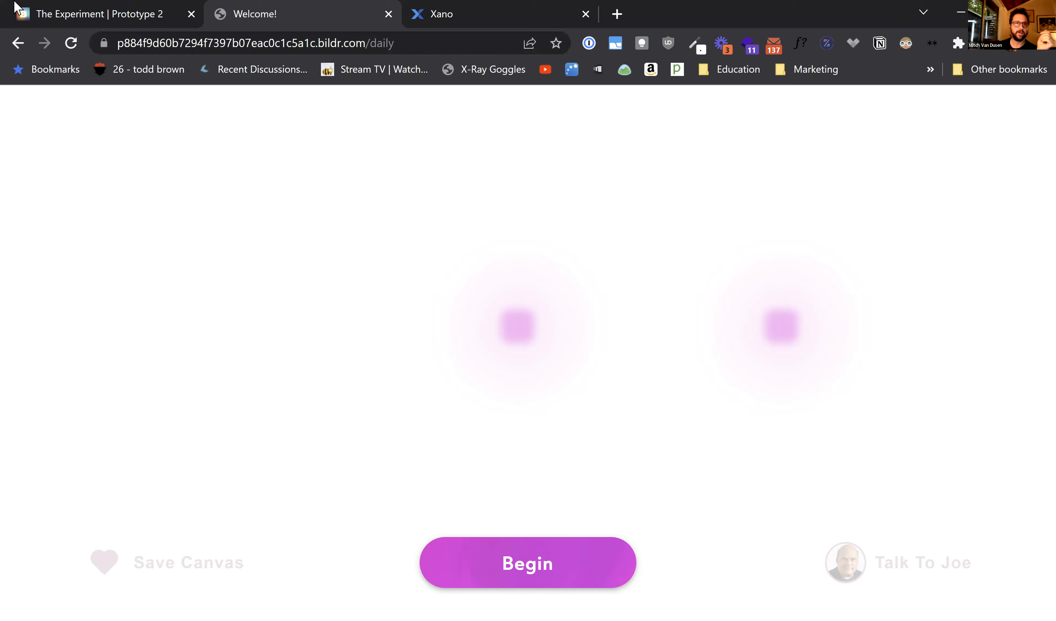
Return to the Bildr studio, leave the Auto Save flow and inspect the Outside element of the B - Ingredient - Prompt page
click(81, 13)
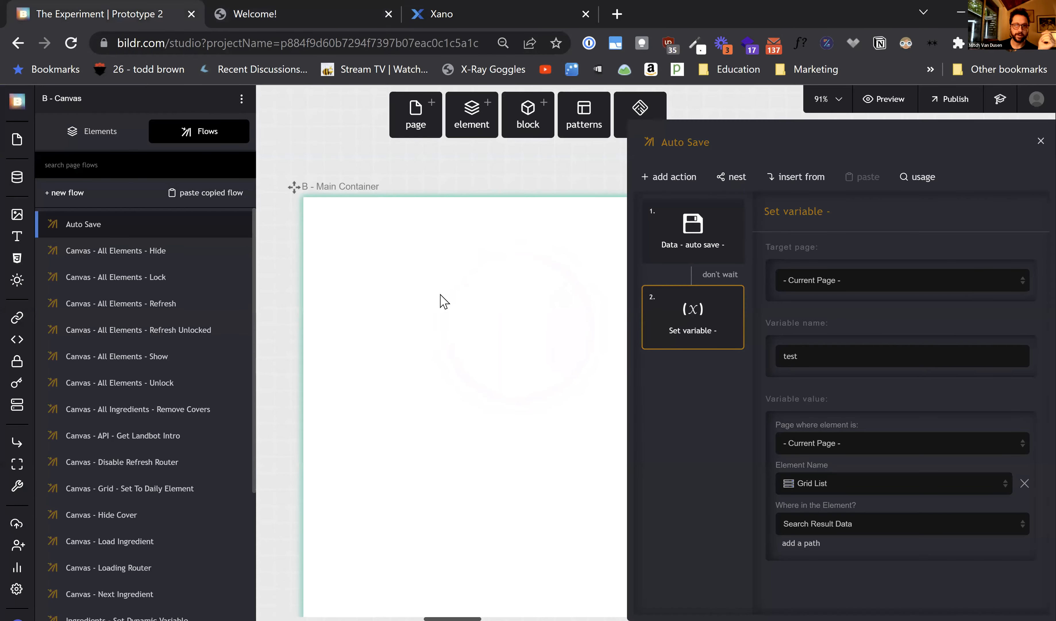
scroll(520, 360, down, 5)
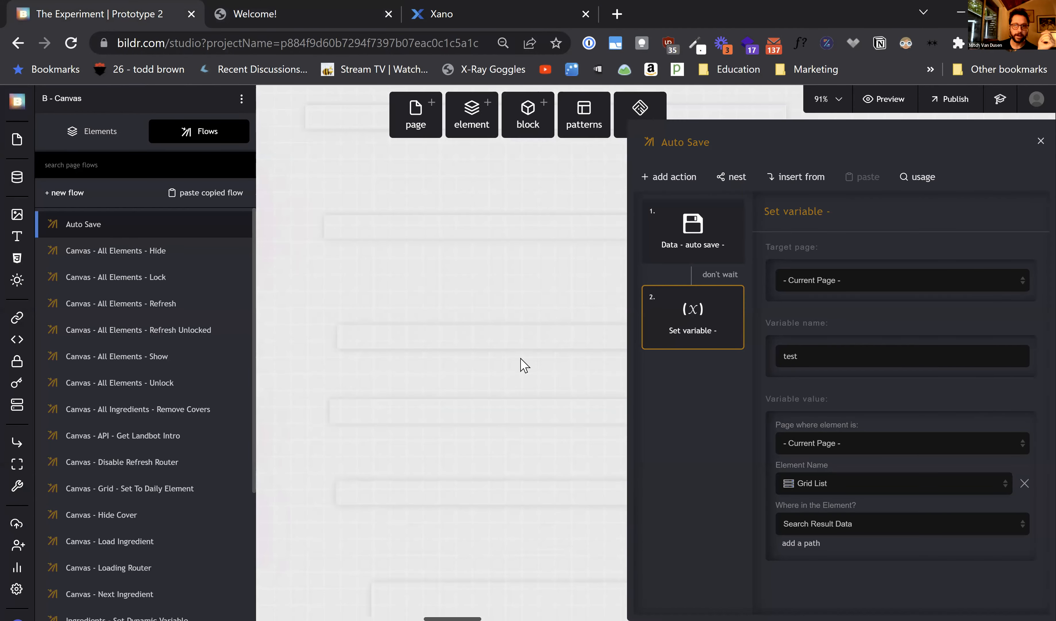
click(471, 288)
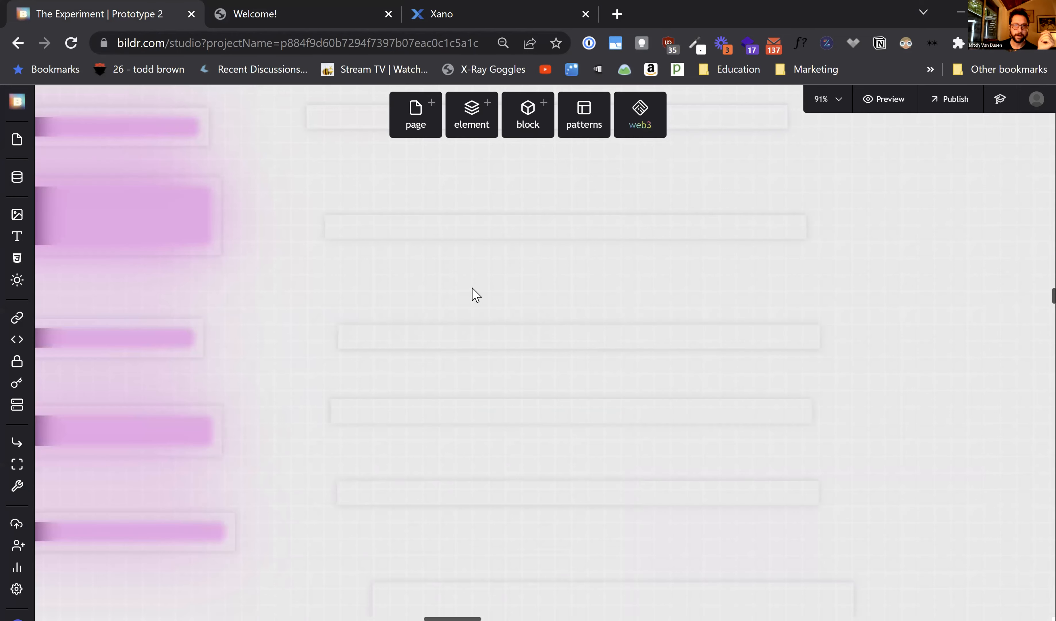
scroll(472, 295, left, 5)
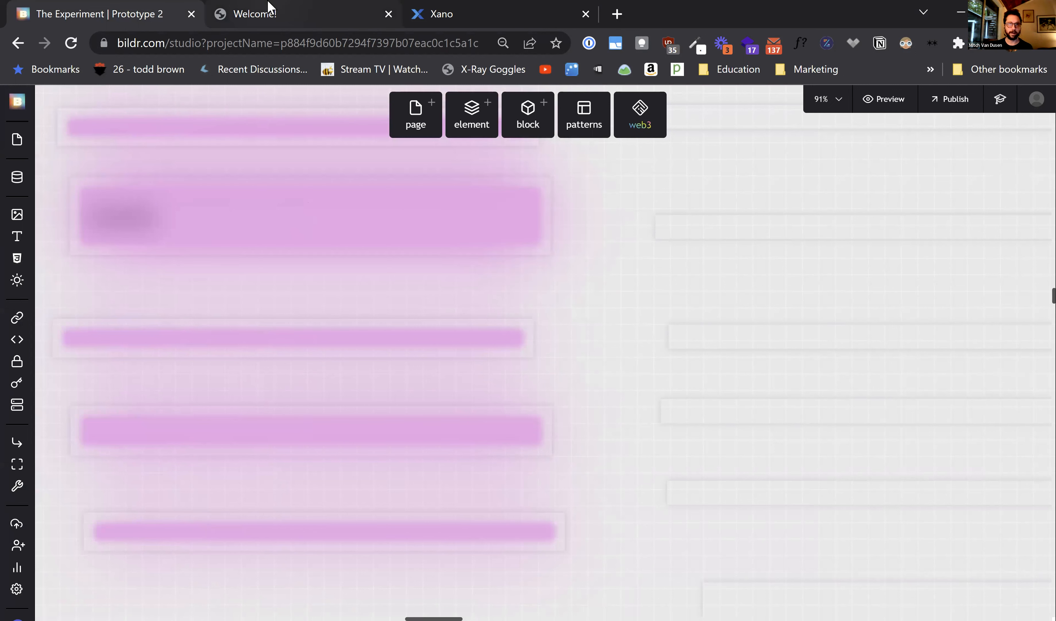
mouse_move(269, 6)
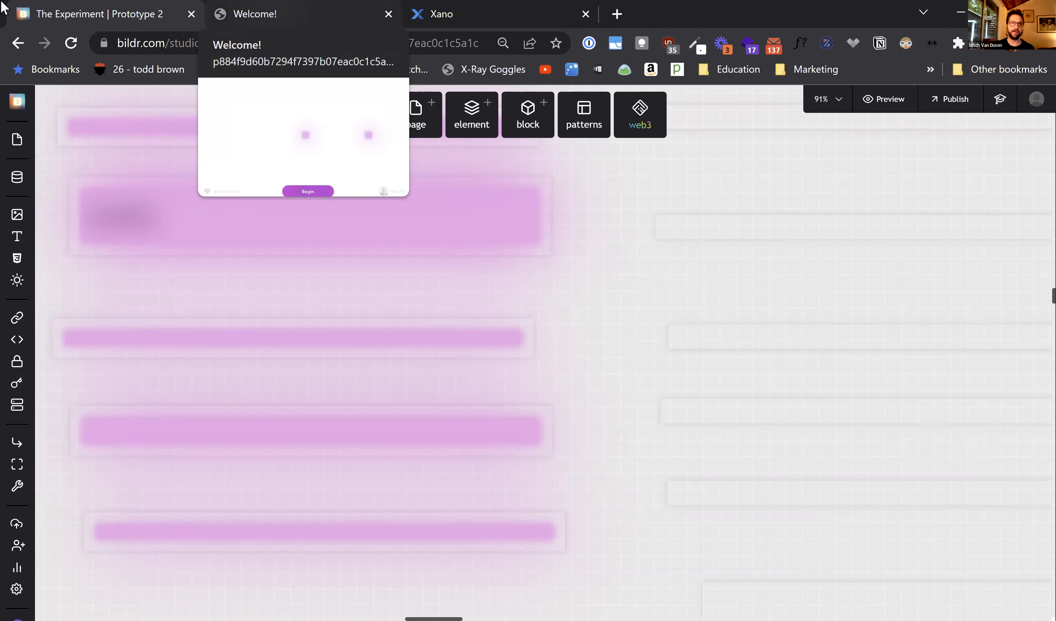
click(320, 215)
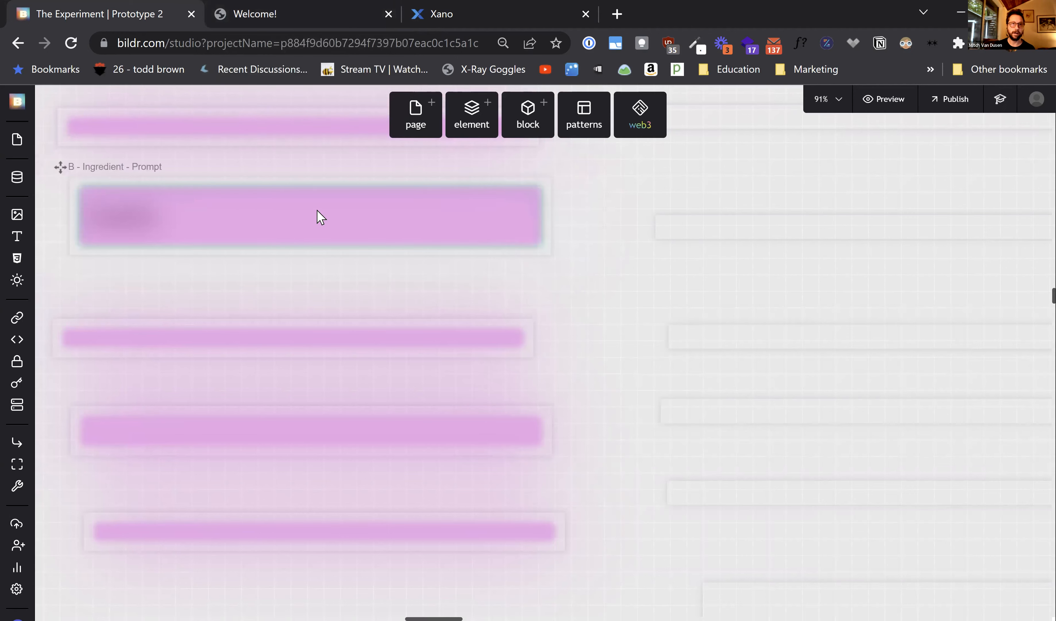
mouse_move(177, 197)
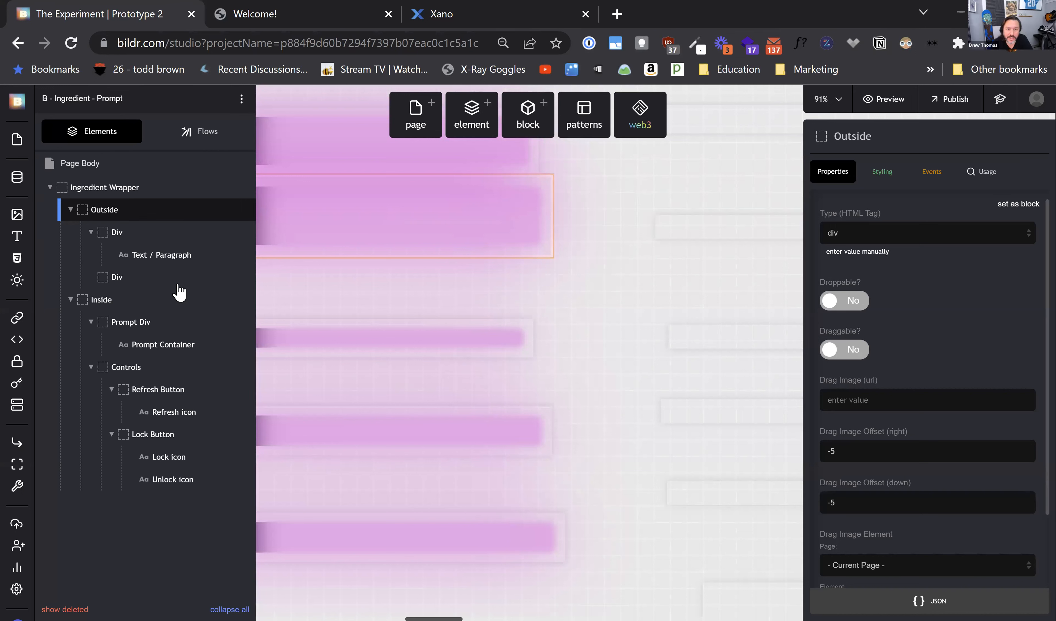
mouse_move(178, 285)
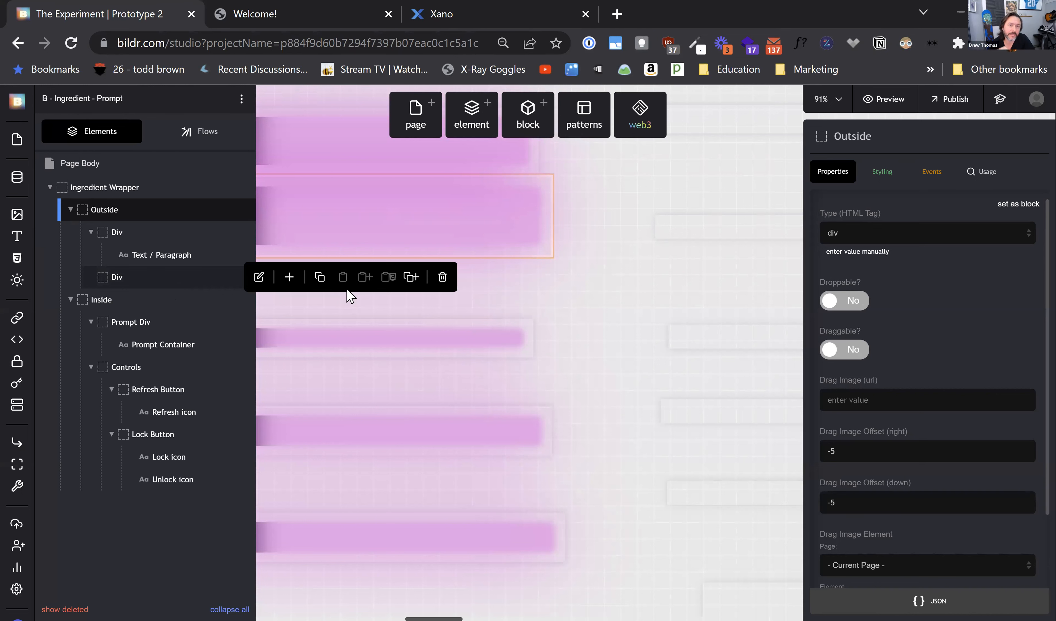
Search Google for "embed responsively" in a new browser tab and open the embedresponsively.com site
key(ctrl+t)
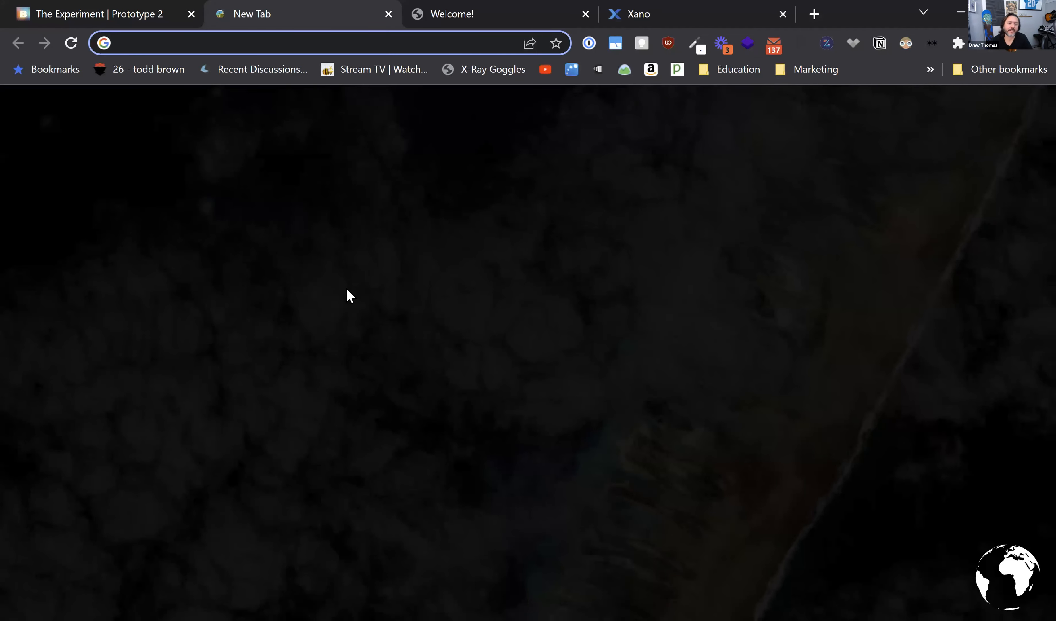
text(embed responsively)
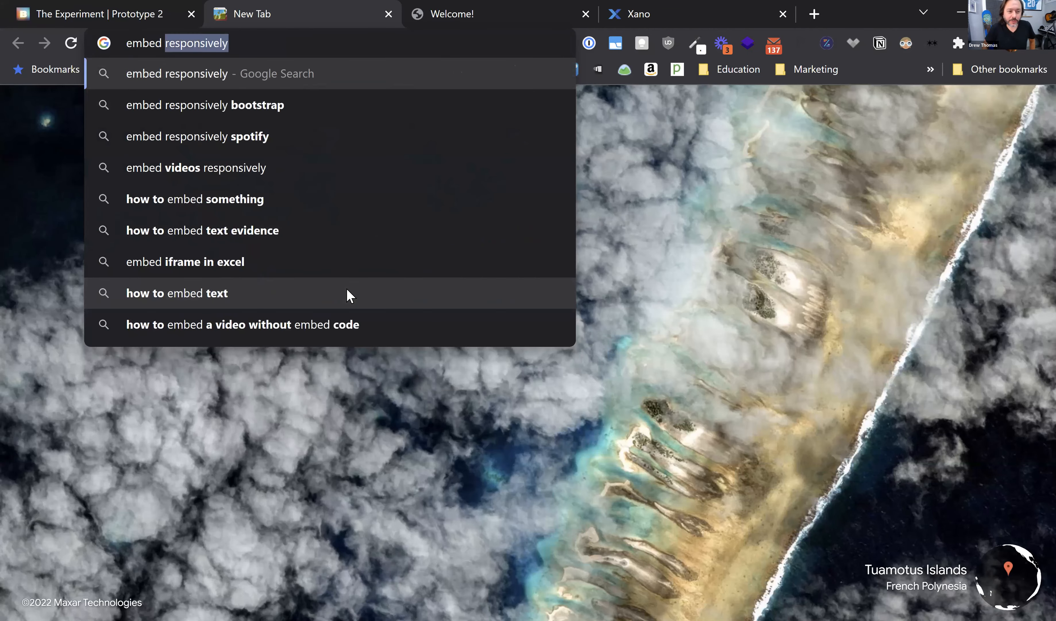
key(Return)
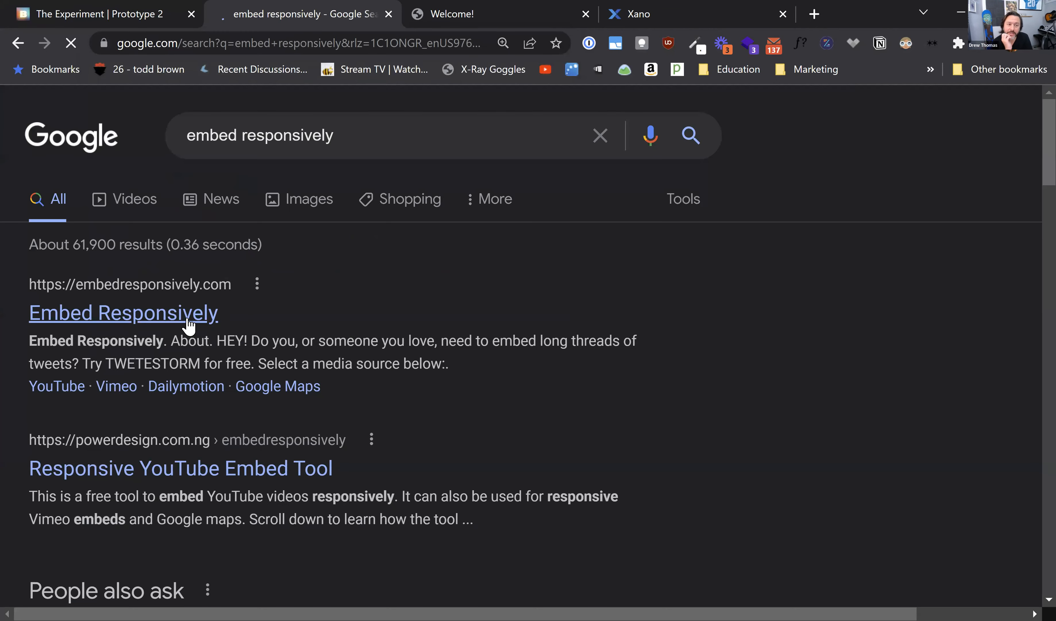
click(199, 305)
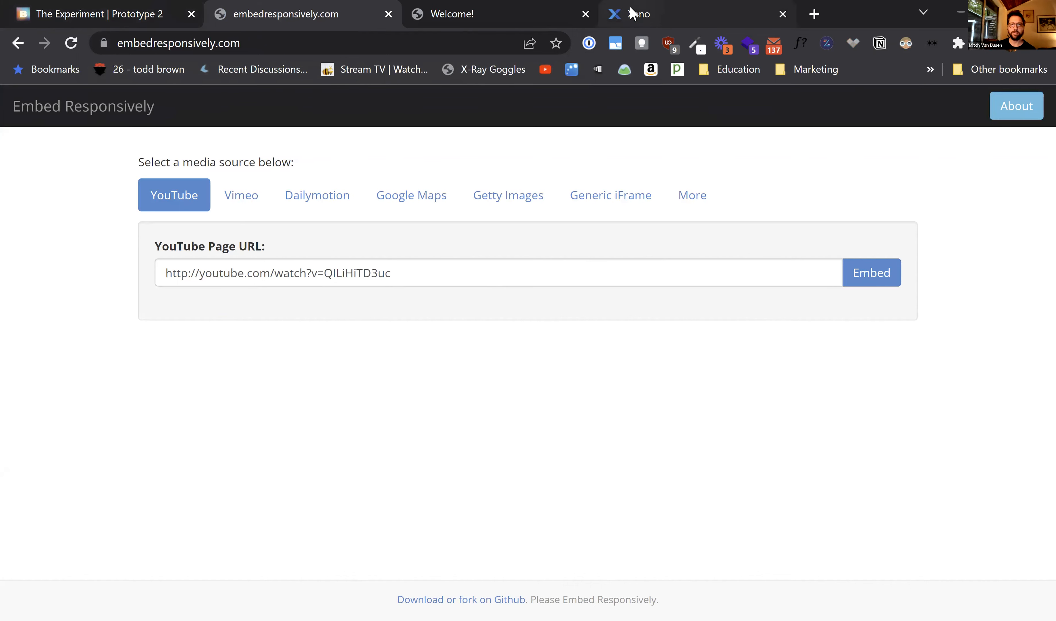
Check the embed code in Xano's clips table, then revisit the Bildr studio and the live daily page
click(631, 14)
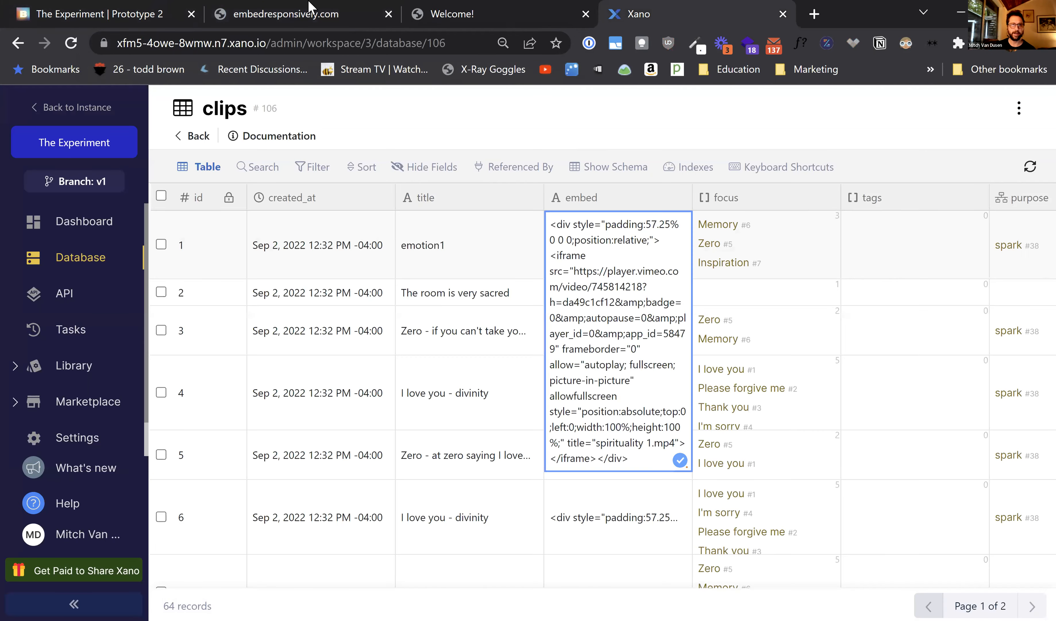
click(119, 6)
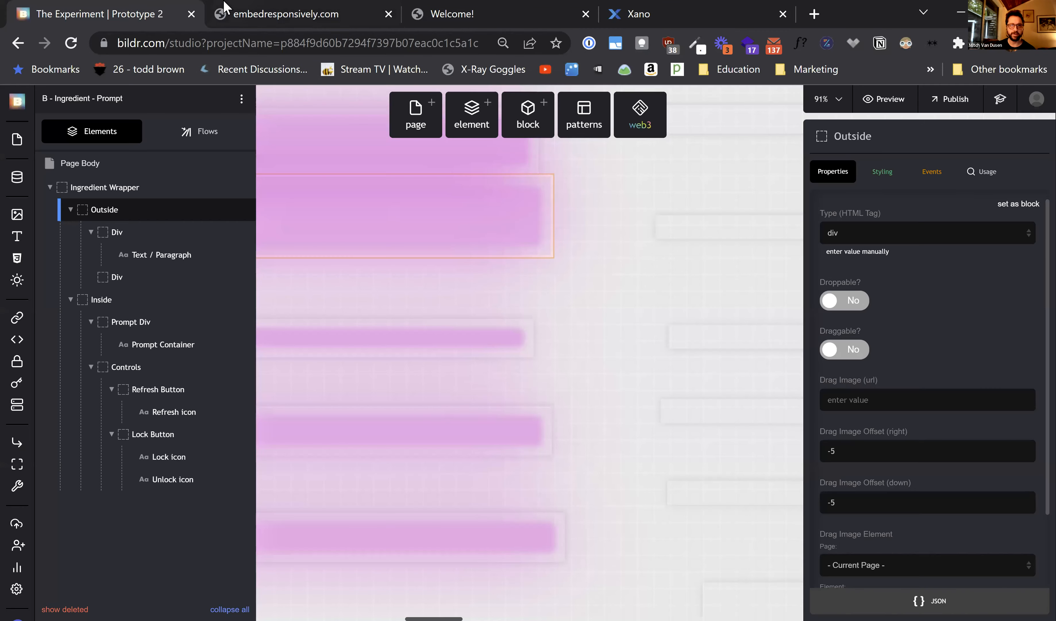
mouse_move(226, 5)
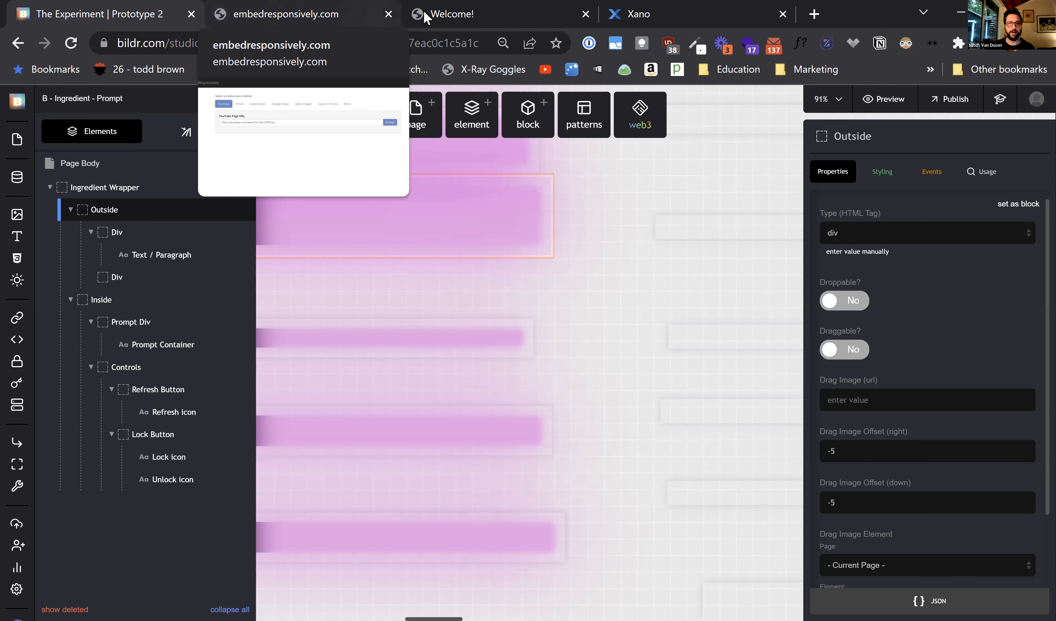
click(454, 13)
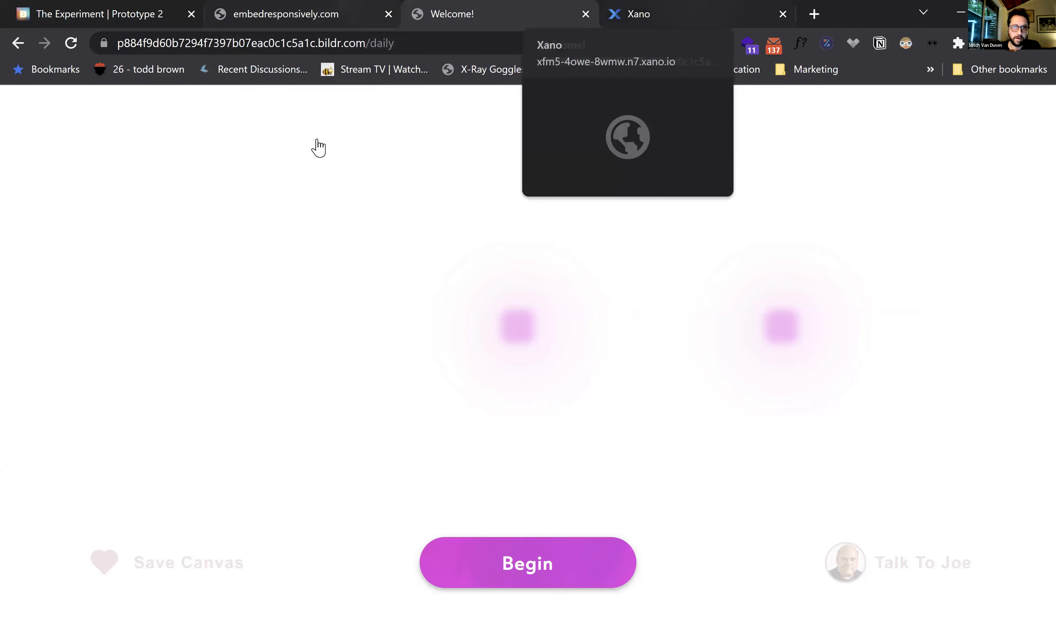
Switch to Xano, return to the database's table list and open the bildr table
click(652, 14)
click(190, 143)
click(338, 273)
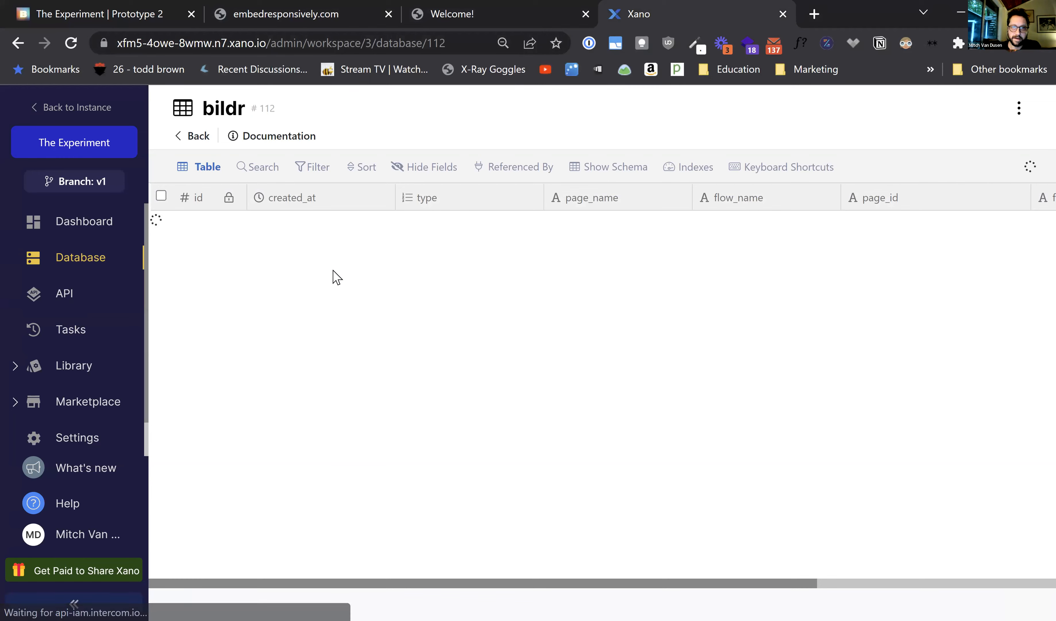
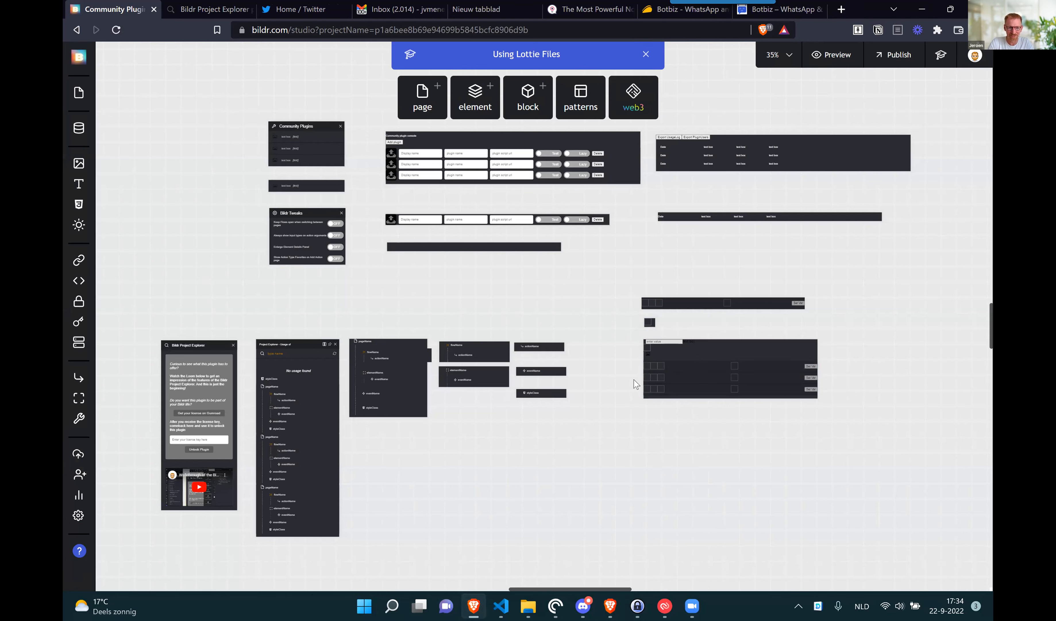
Open the Hide Parent Style Name flow of the Bildr Project Explorer page in the Bildr studio and look up its usage
scroll(640, 383, down, 5)
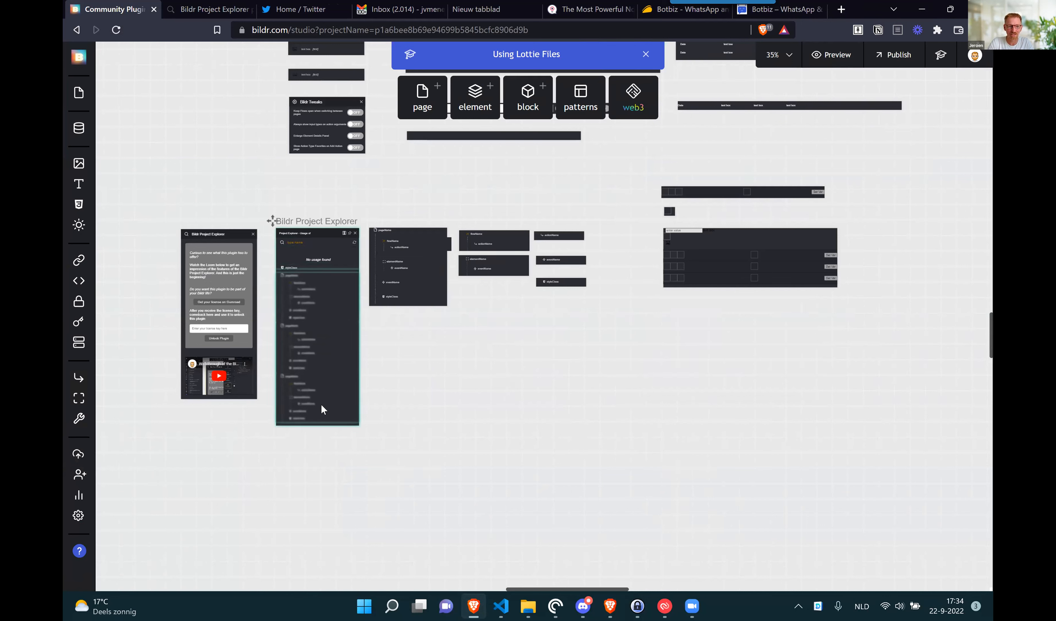
click(324, 285)
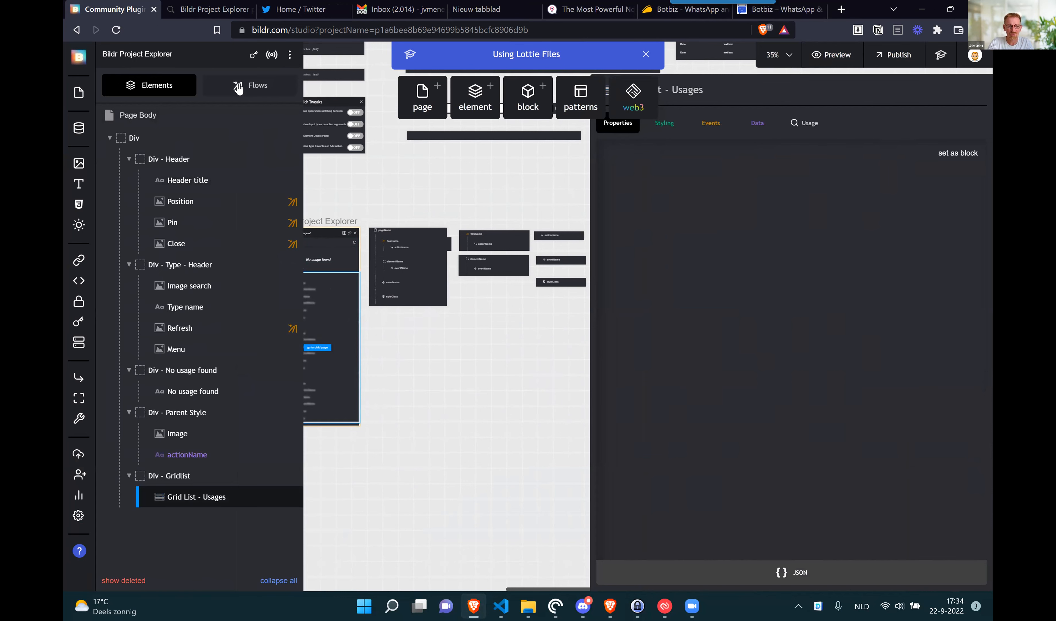
mouse_move(249, 127)
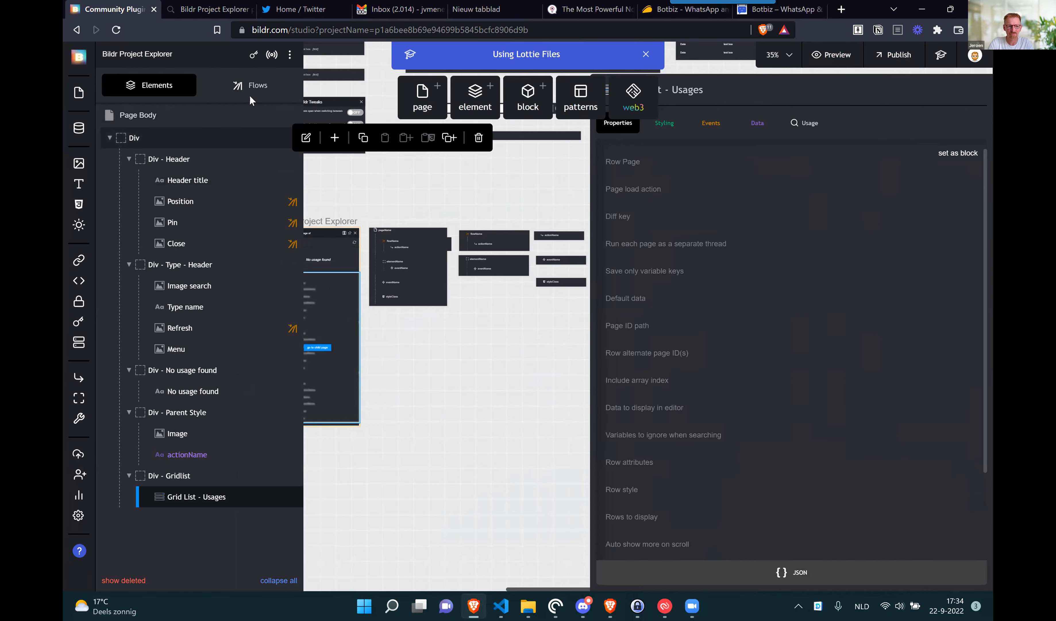
click(250, 98)
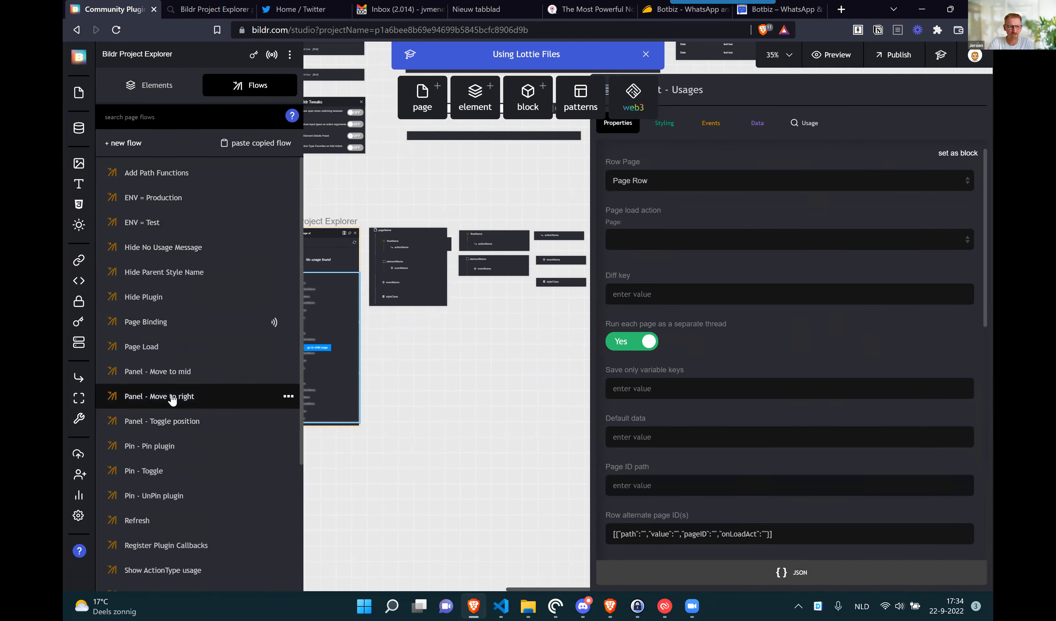
click(206, 277)
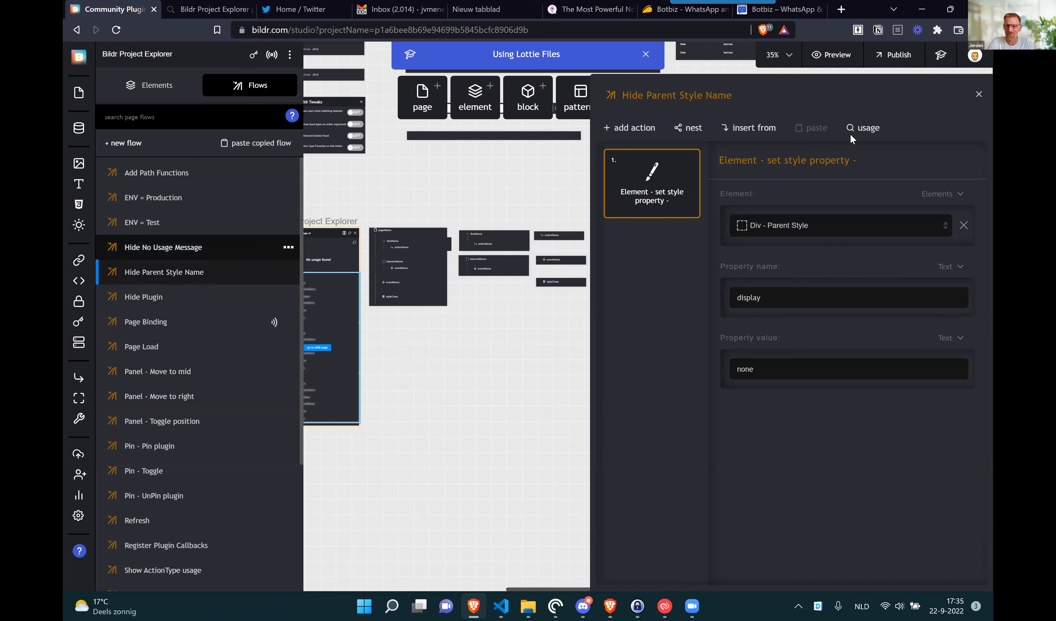
click(865, 162)
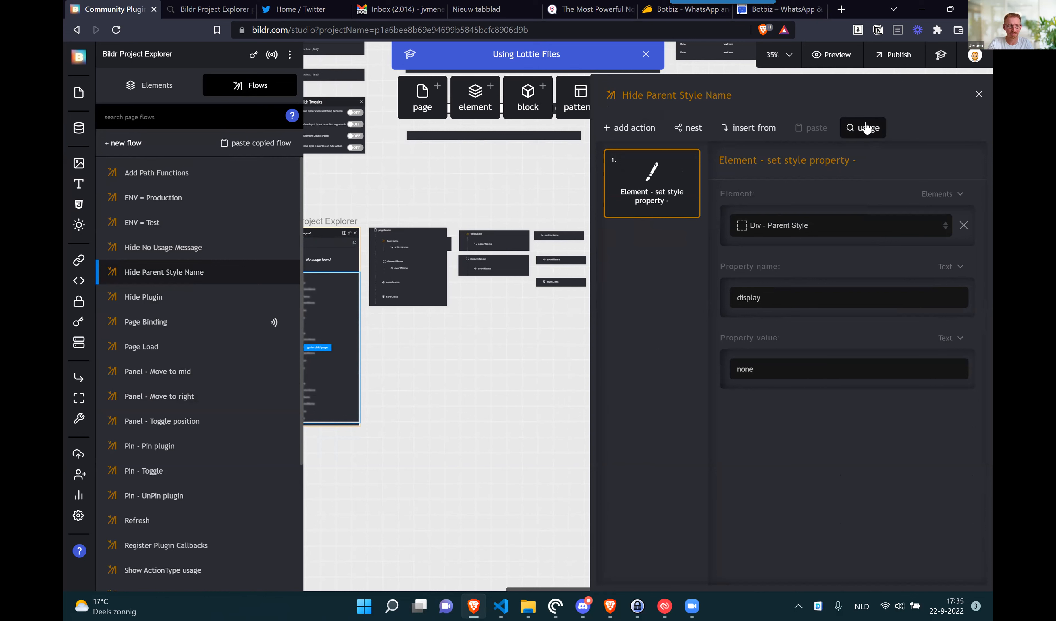
click(865, 127)
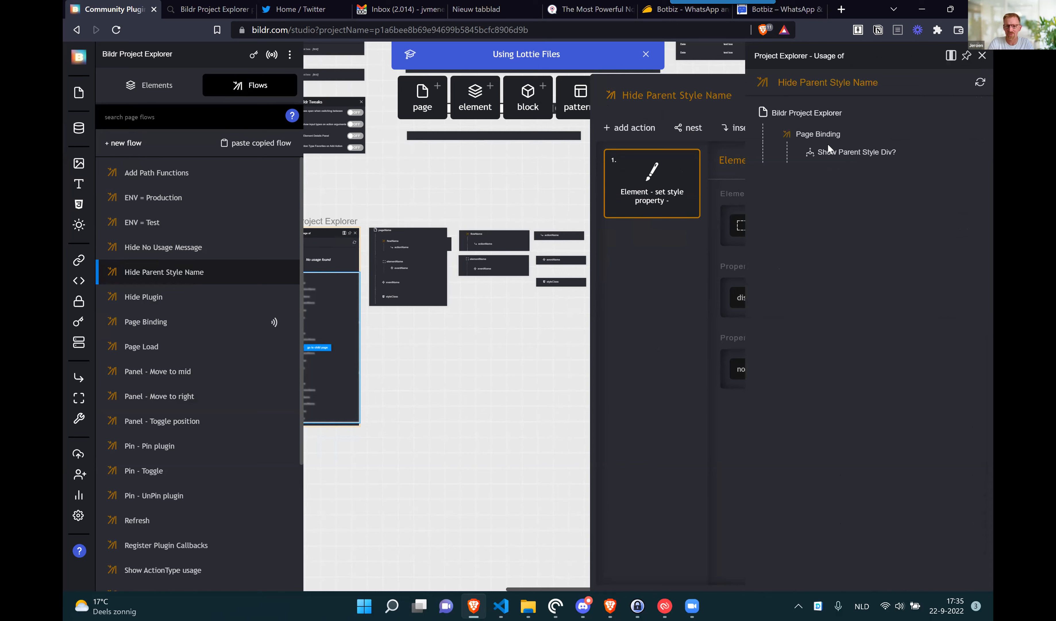
Reopen the usage overview of the Hide Parent Style Name flow and pin it so it stays open
click(966, 55)
click(967, 57)
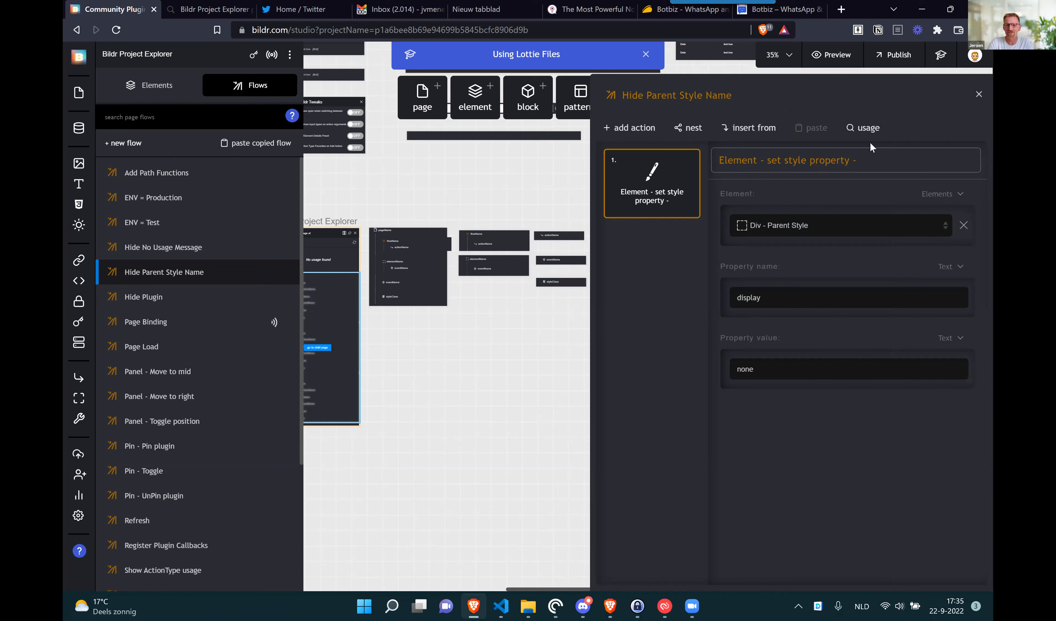
click(870, 128)
click(967, 55)
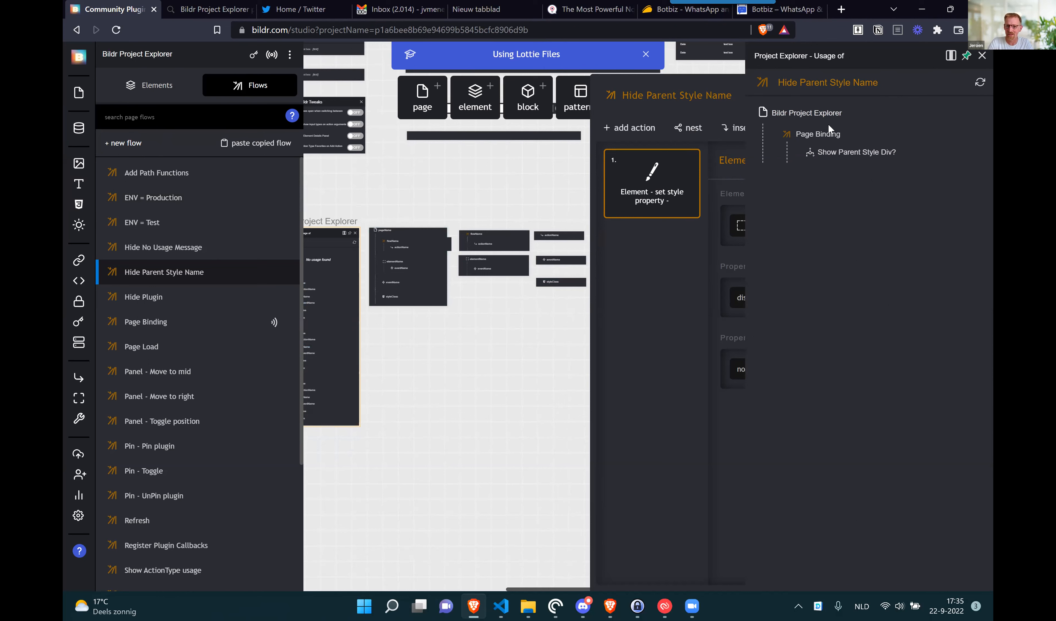
Inspect the Show Parent Style Div? action in the Page Binding flow, moving the usage overview aside to uncover its settings
click(198, 324)
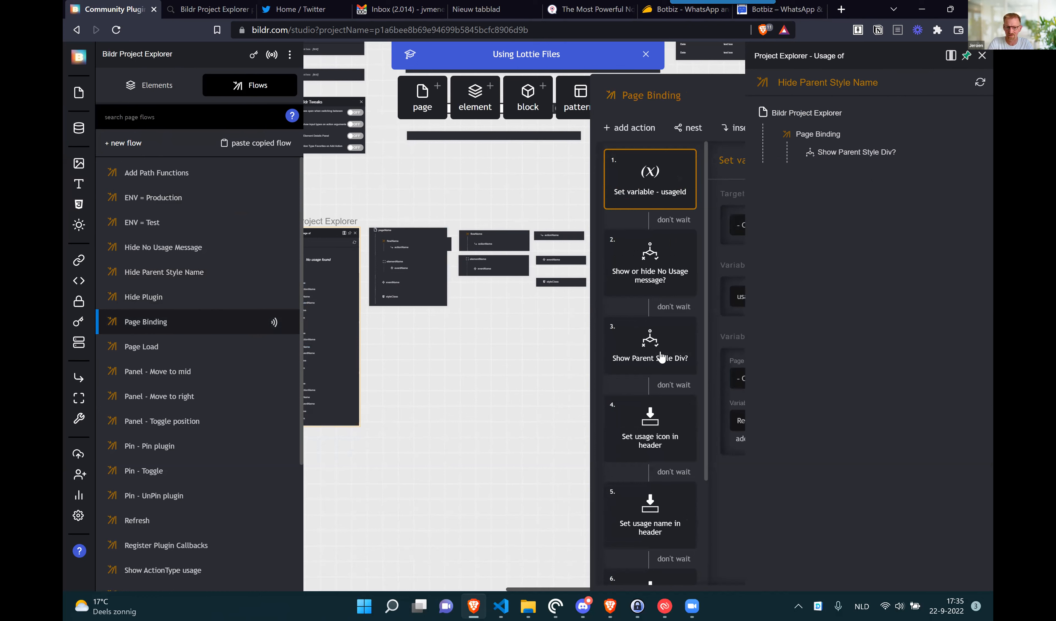
click(662, 342)
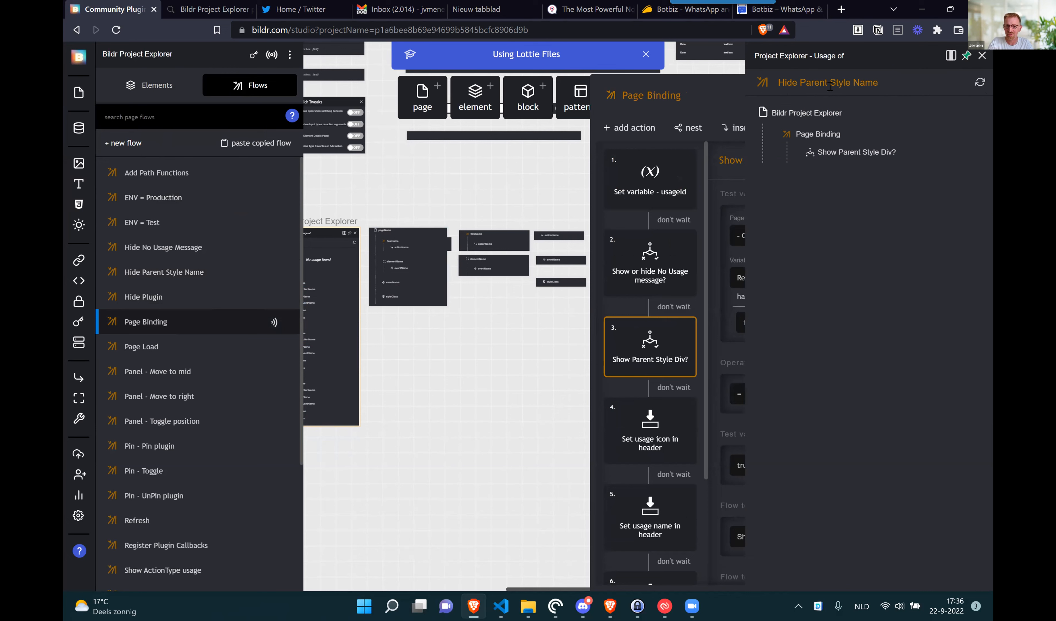
click(952, 56)
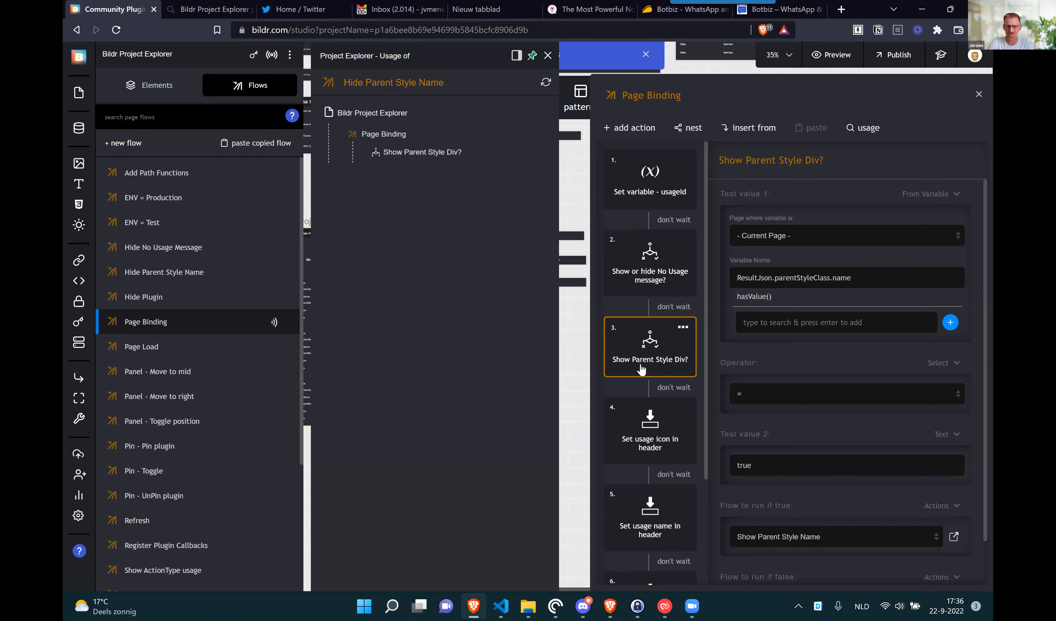
scroll(646, 358, down, 1)
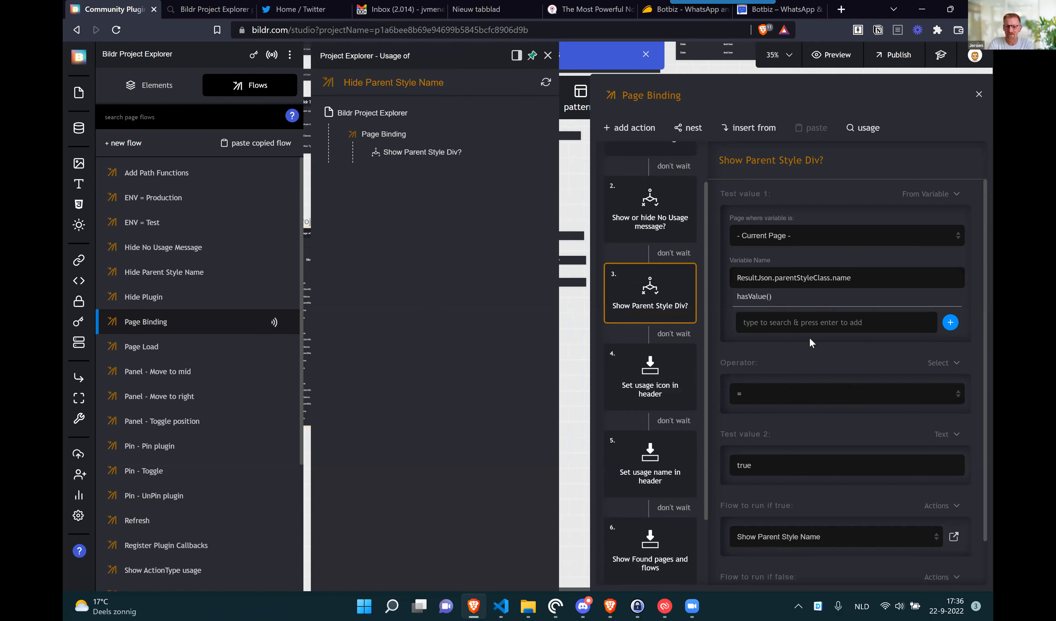
scroll(811, 342, down, 1)
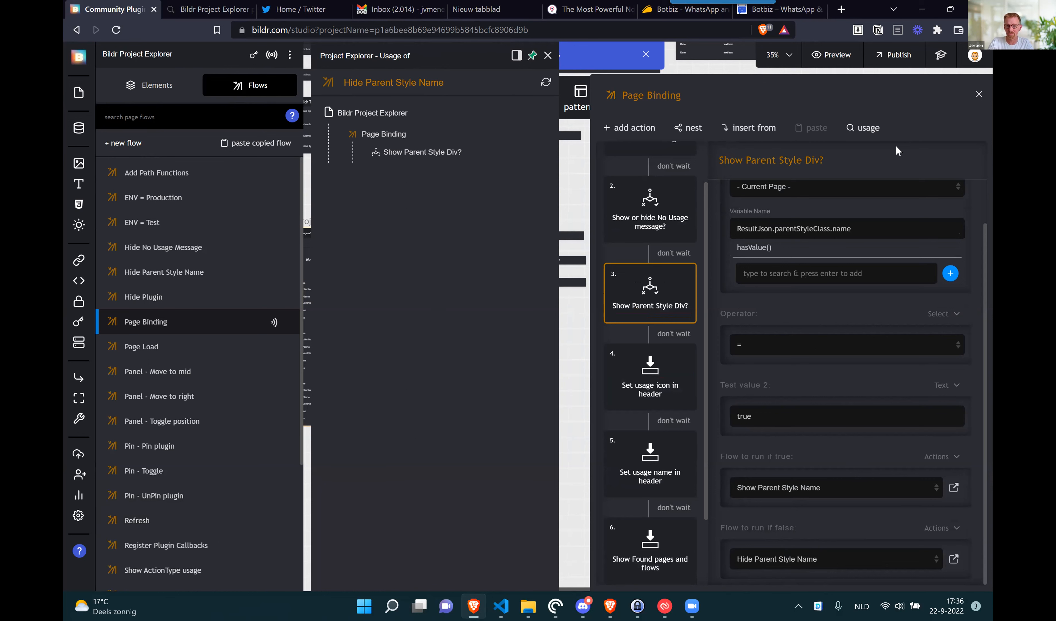
Select the Grid List - Usages element on the Bildr Project Explorer page and look up its usage
click(133, 89)
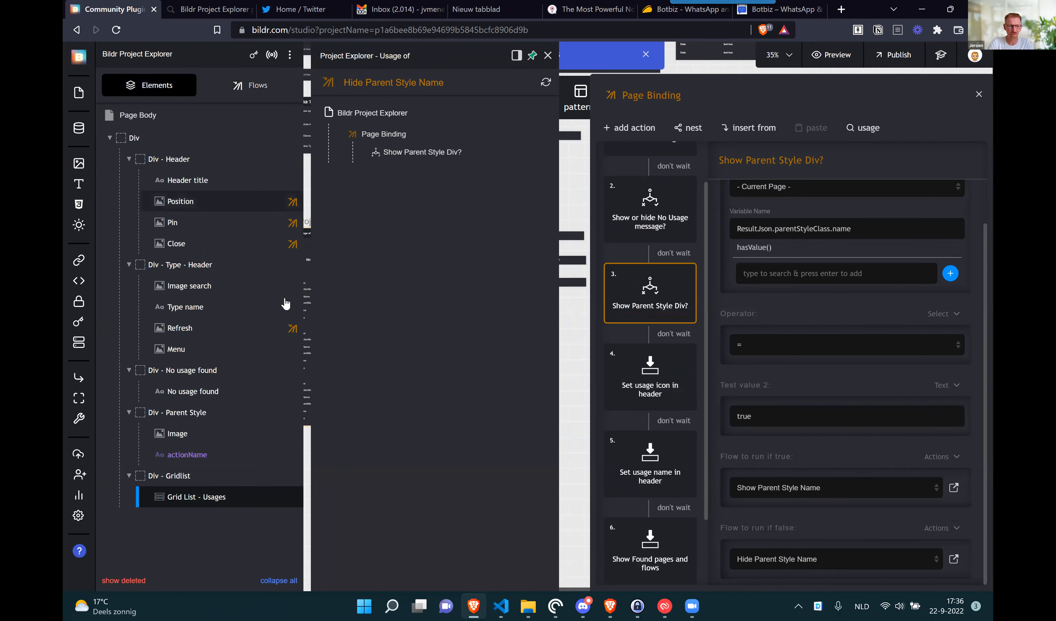
click(221, 501)
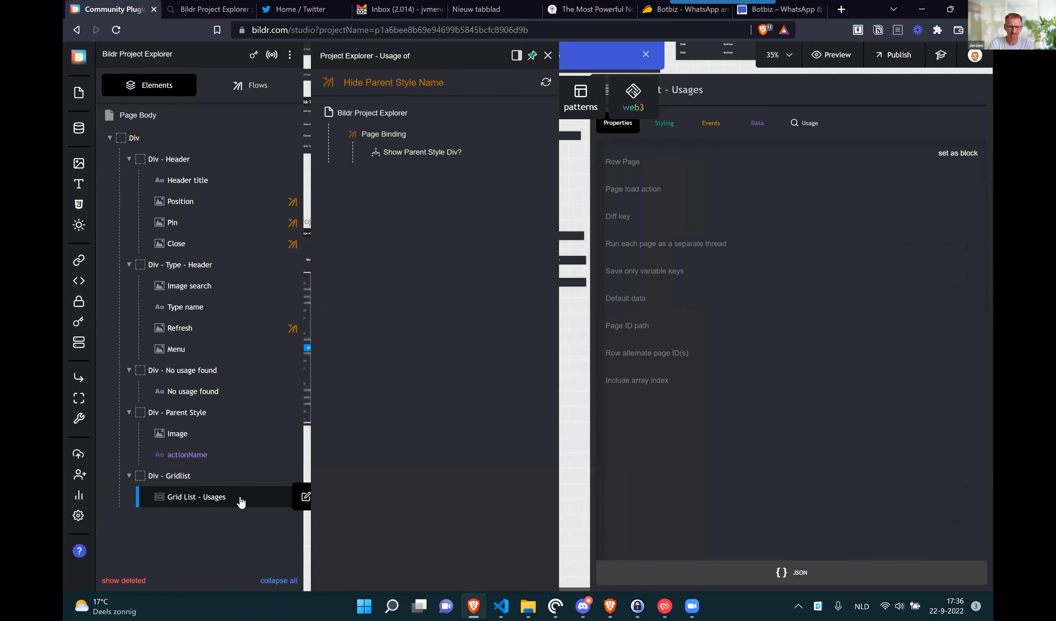
click(812, 124)
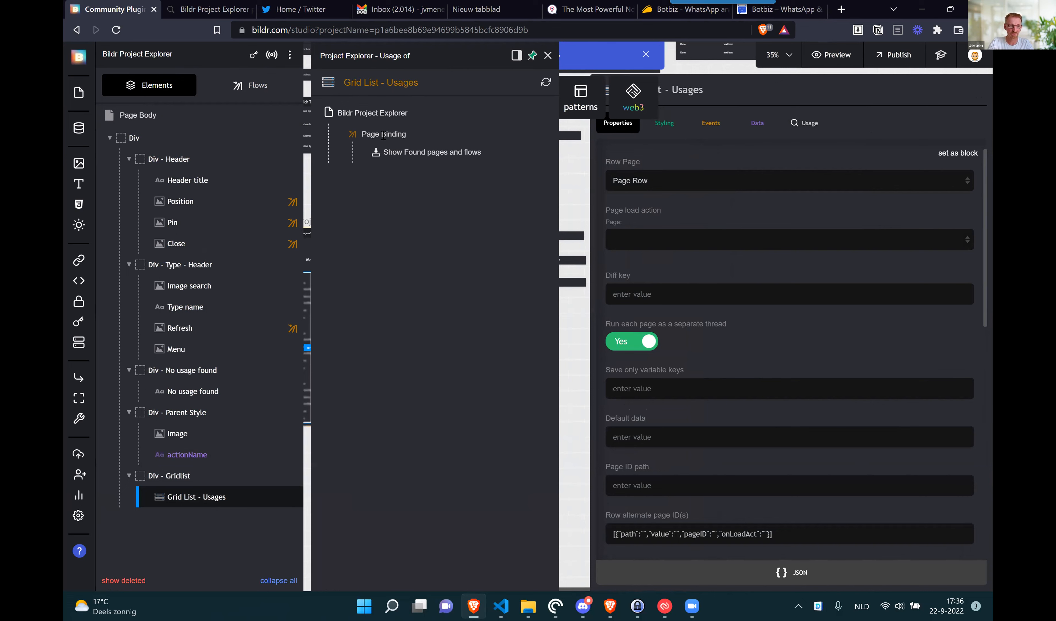
Open the Page Binding flow and inspect its Show Found pages and flows action
click(259, 87)
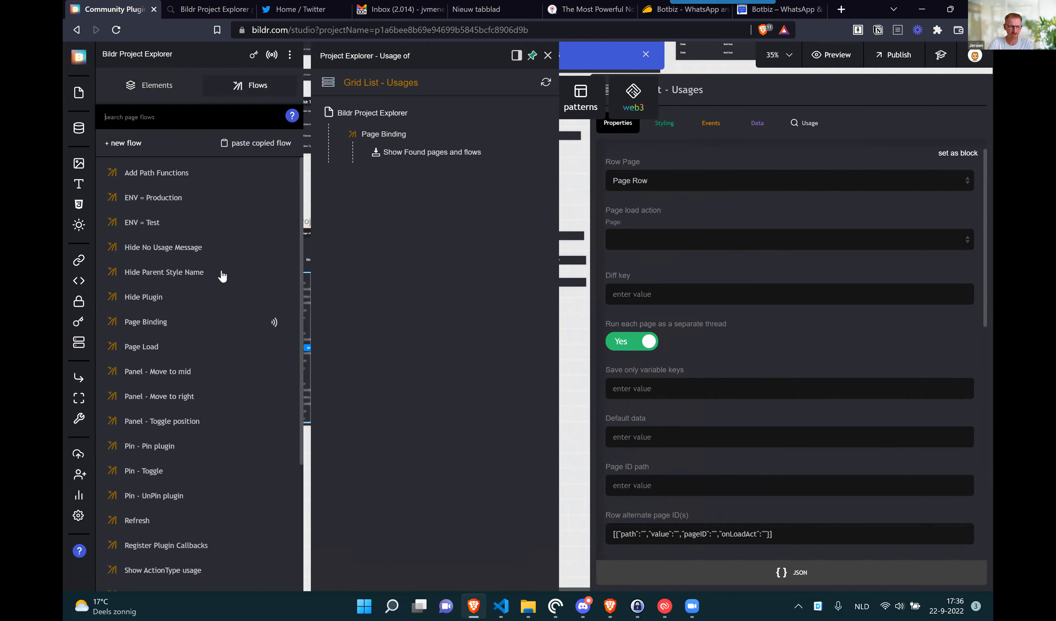
click(207, 325)
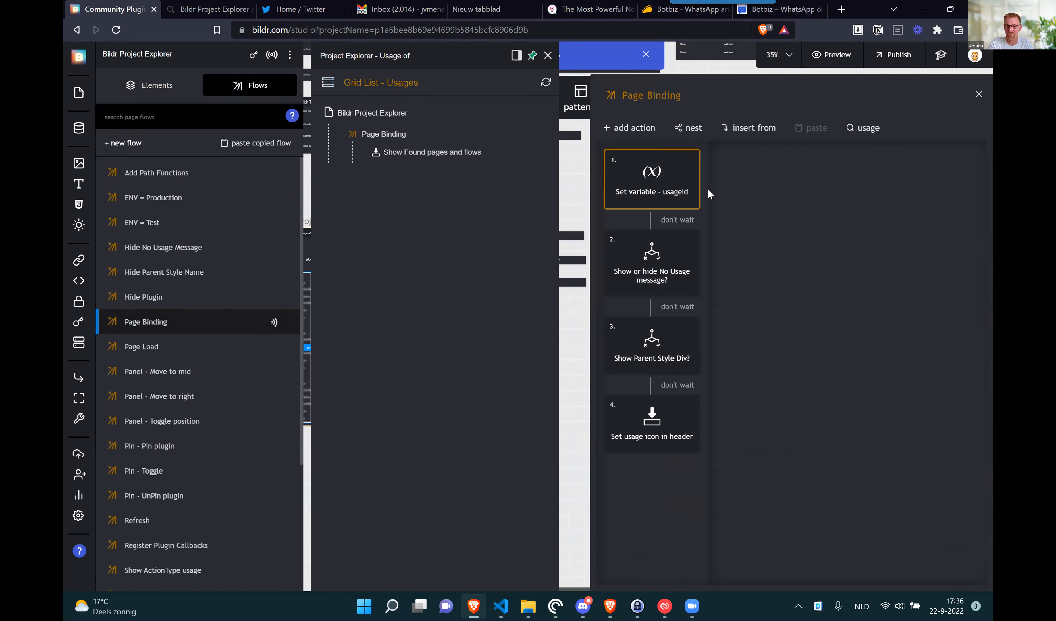
click(677, 196)
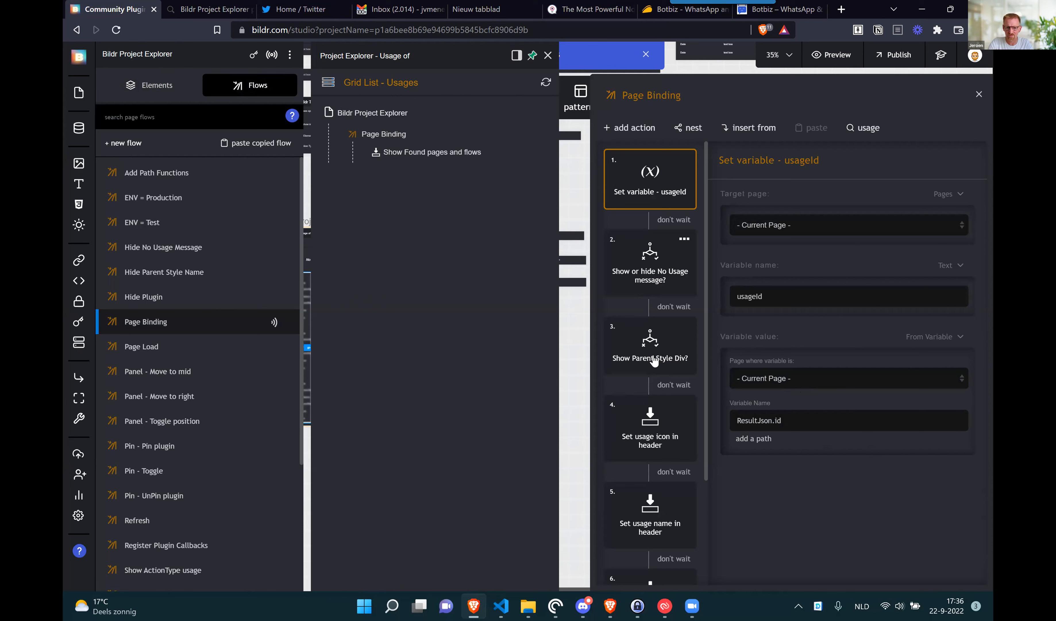
scroll(660, 366, down, 3)
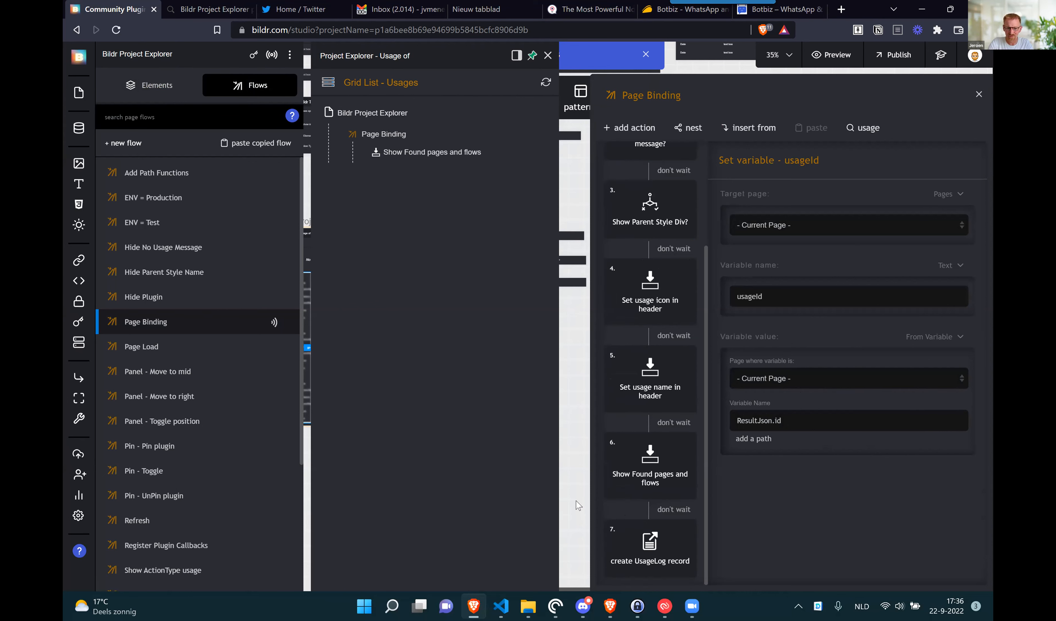
click(648, 474)
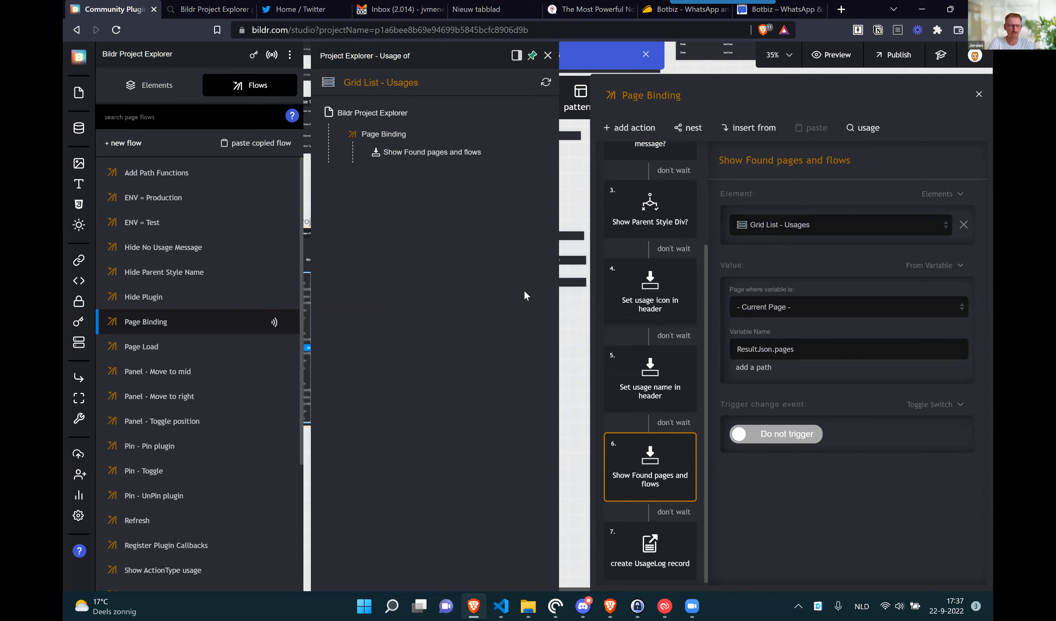
View the UsageLog data collection's records with the usage overview closed, and return to the collection list
click(75, 134)
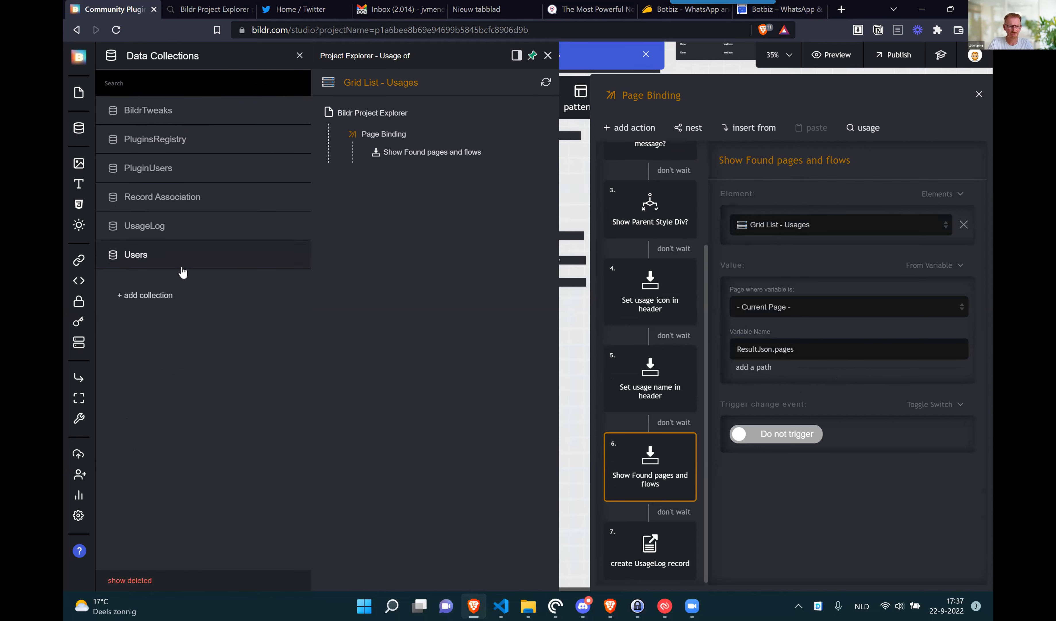
click(217, 237)
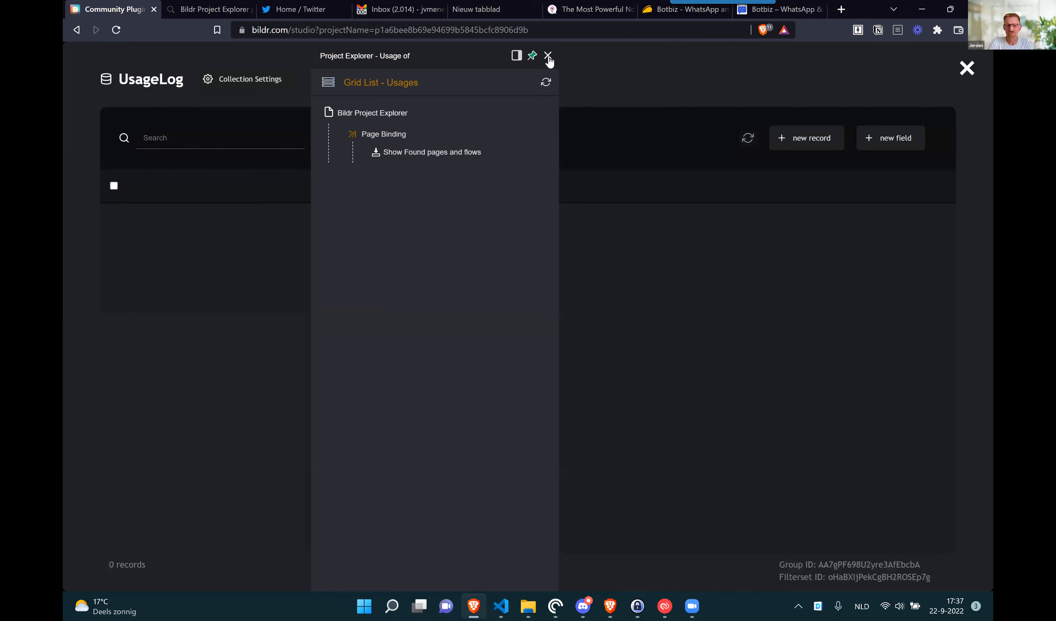
click(548, 56)
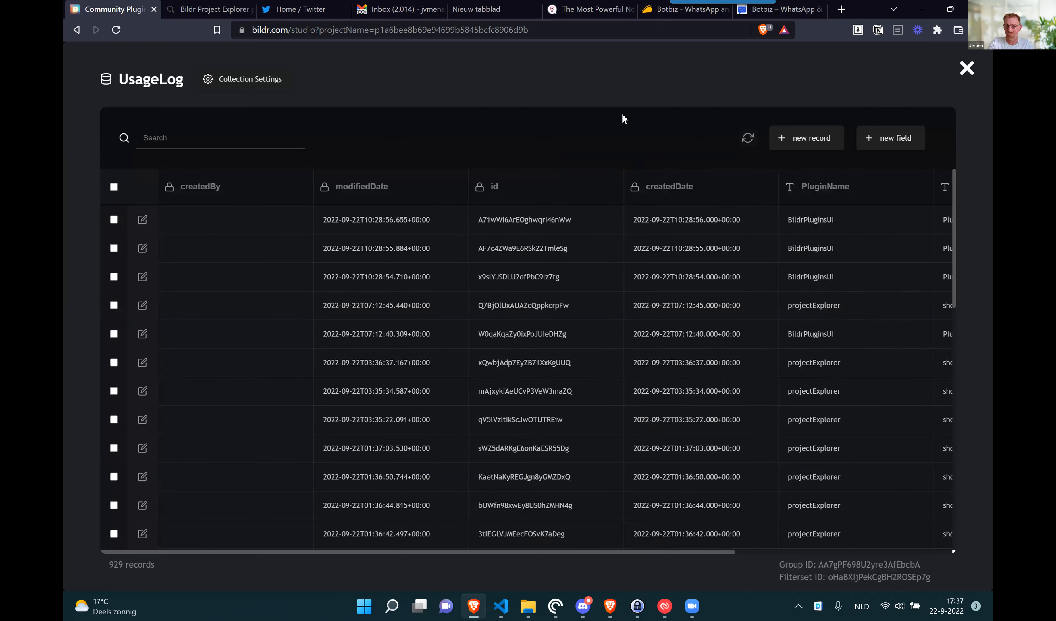
click(968, 67)
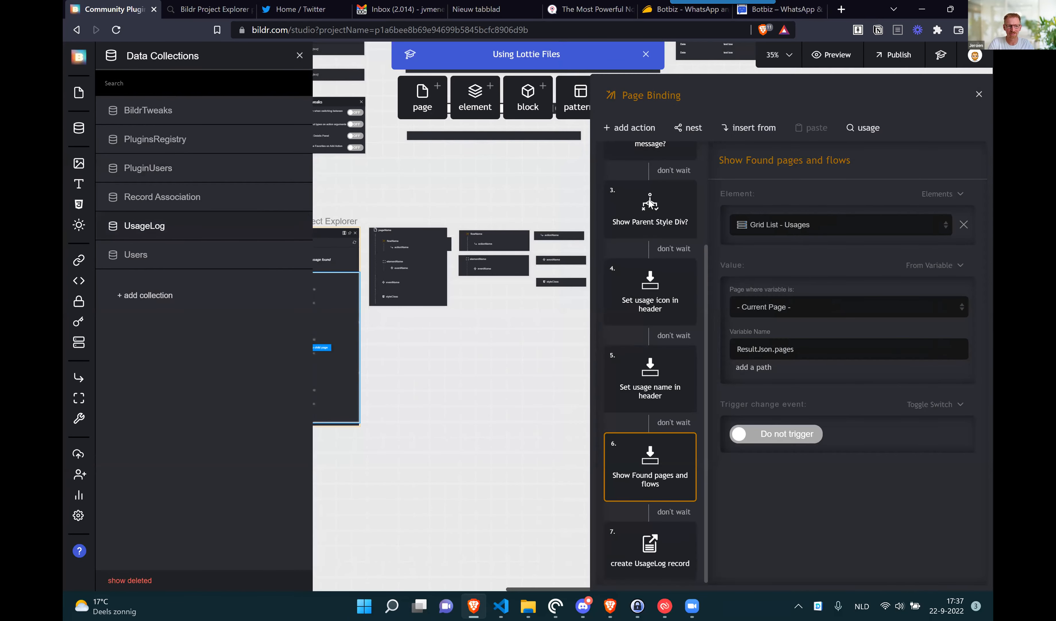
Look up where the UsageLog data collection is used, and close the collection while keeping its usage overview pinned
click(147, 225)
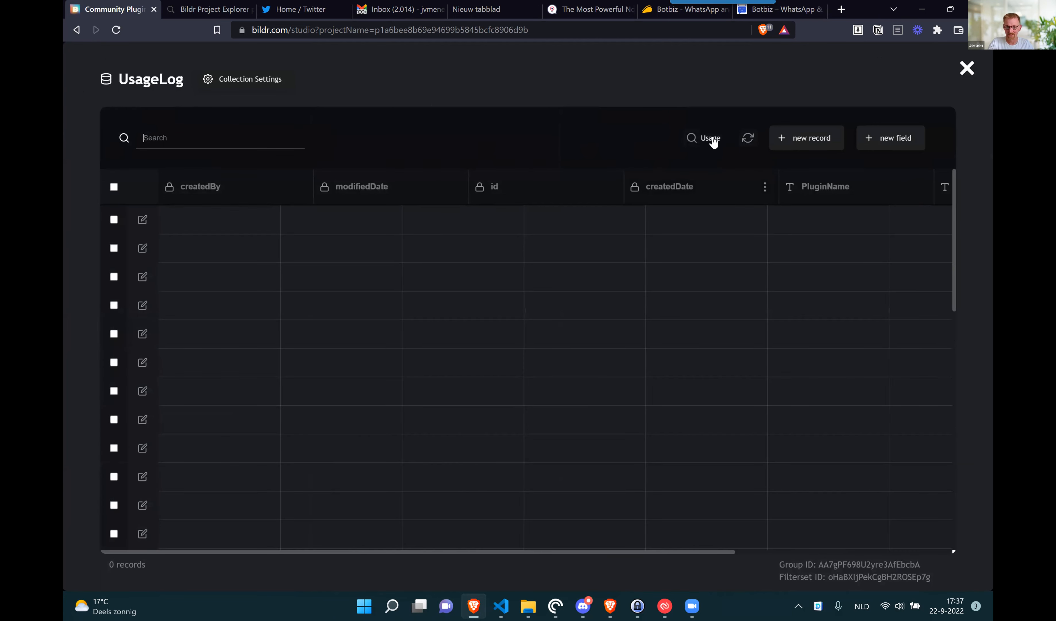
click(712, 138)
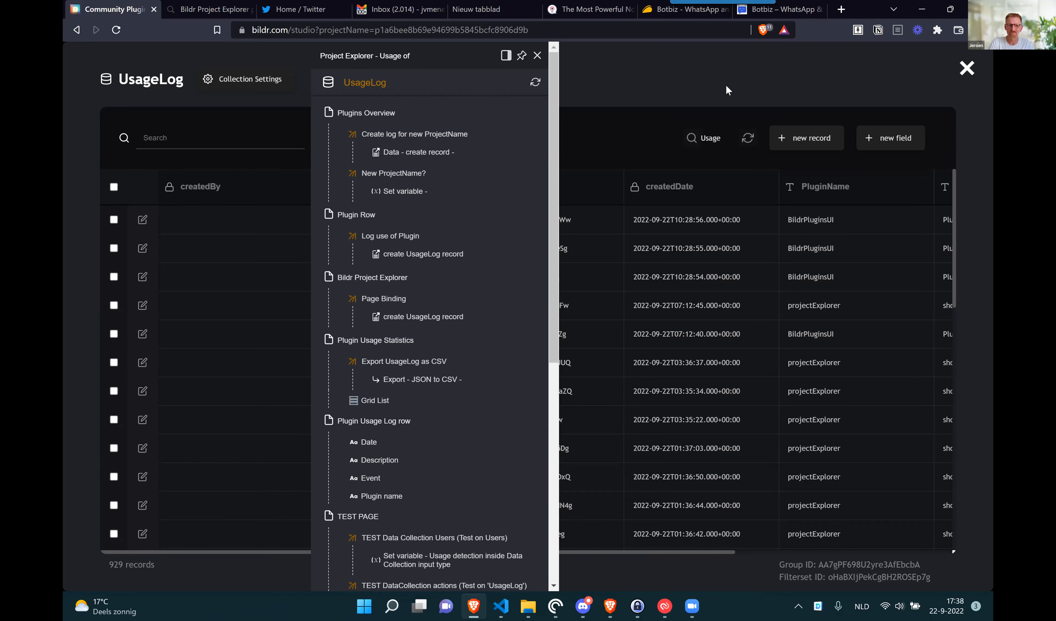
click(965, 69)
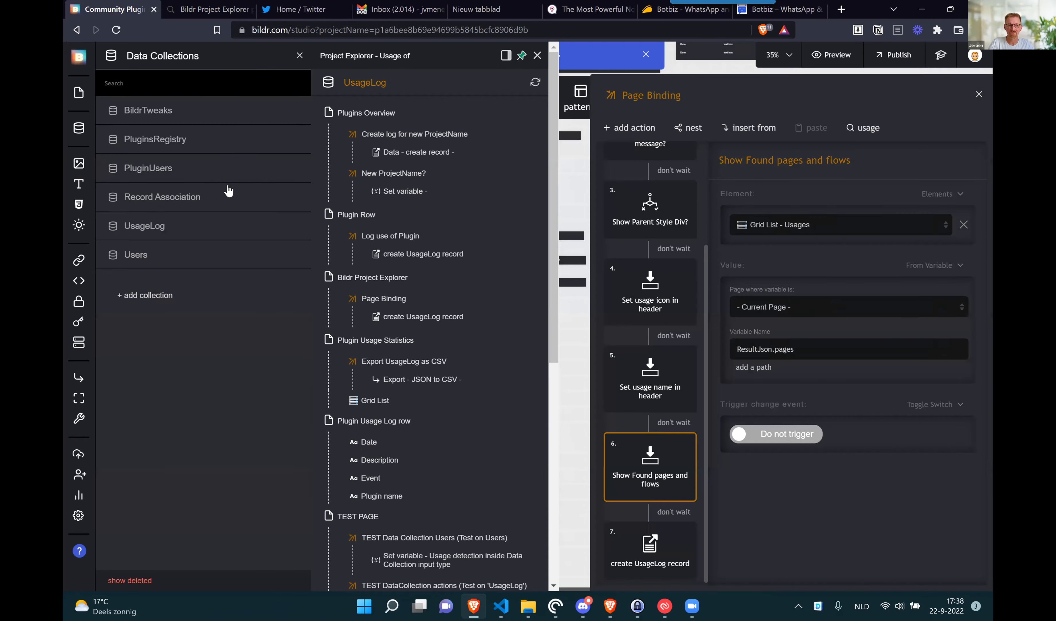
Open the Plugin Usage Log row page from the usage overview, and reopen and pin the Project Explorer Dev community plugin
click(356, 422)
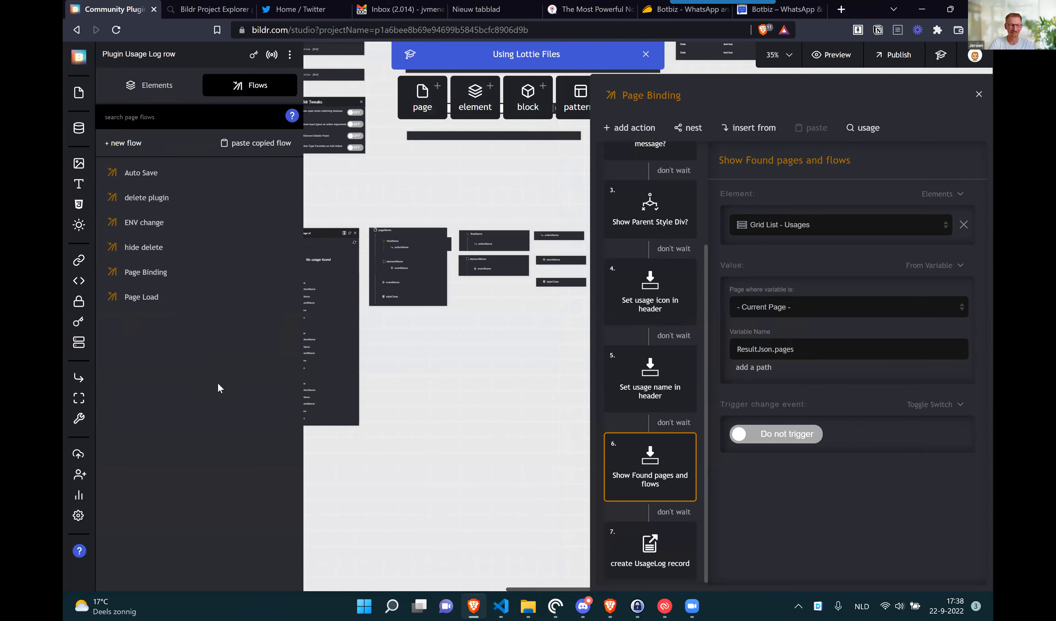
click(79, 418)
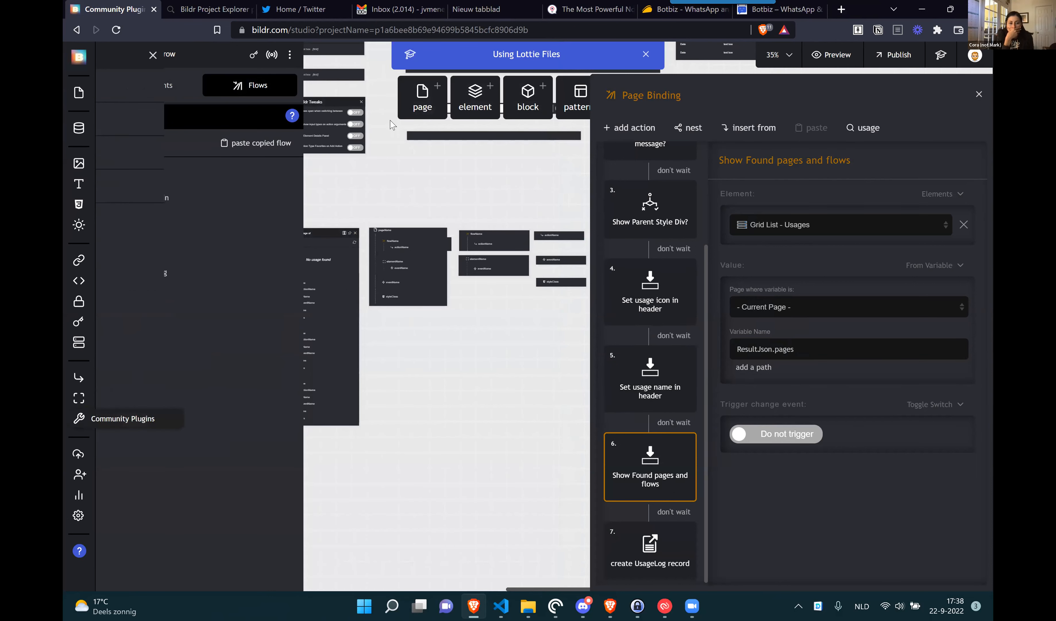
click(183, 185)
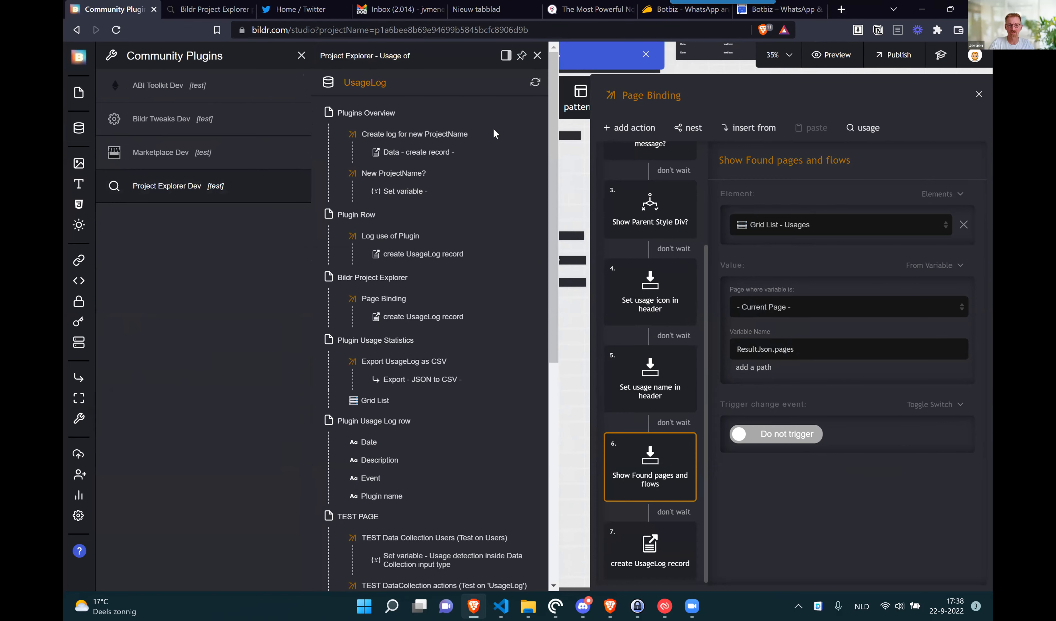
click(522, 55)
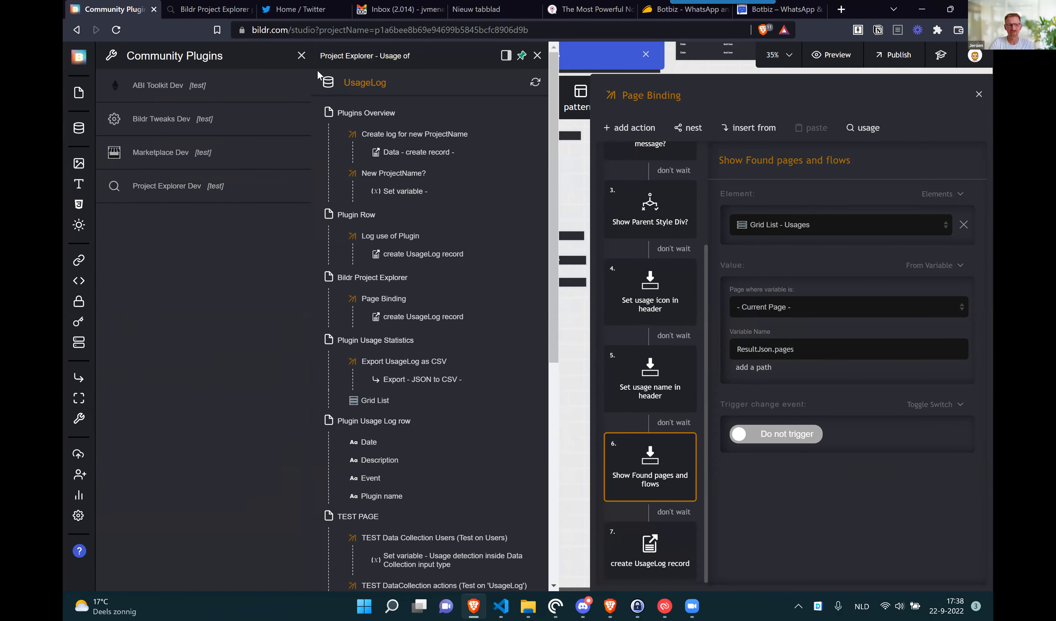
Close the community plugins list, and move the UsageLog usage overview to the opposite docking side and back
click(302, 55)
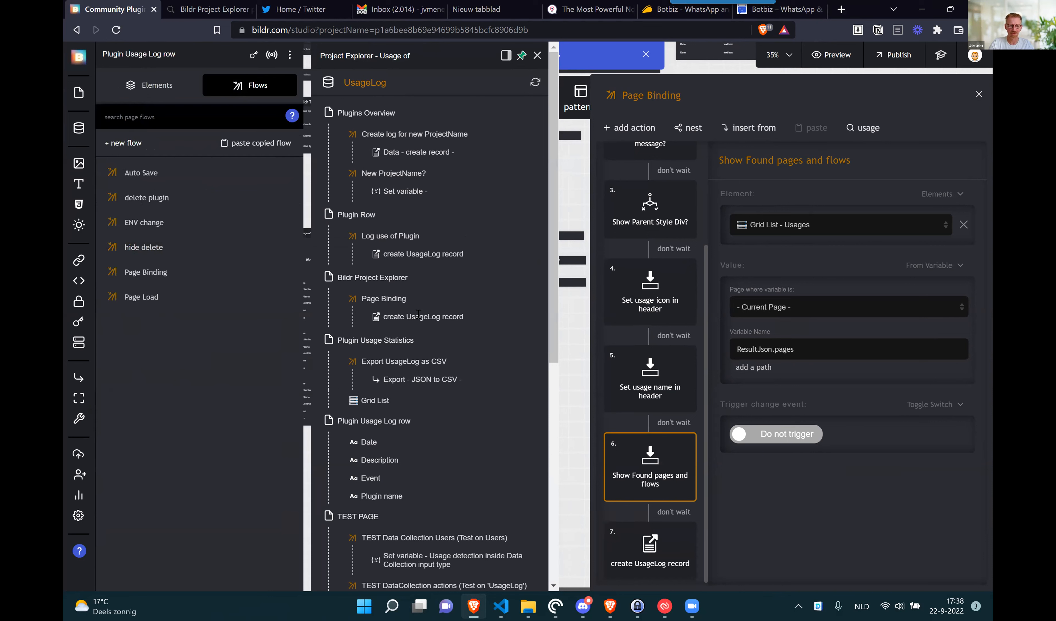
scroll(419, 314, down, 3)
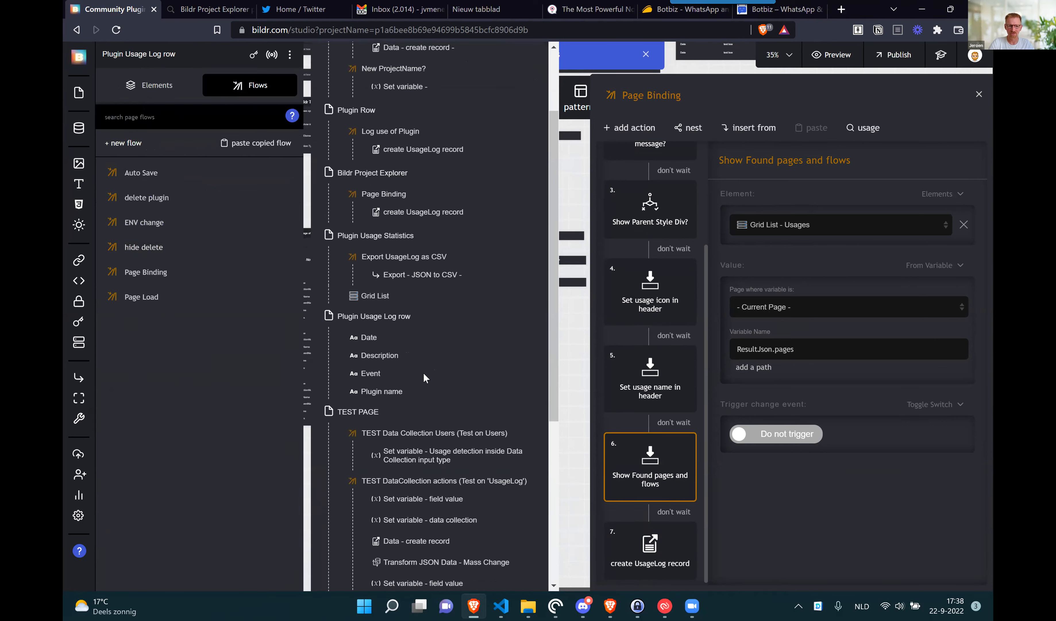
scroll(444, 312, up, 3)
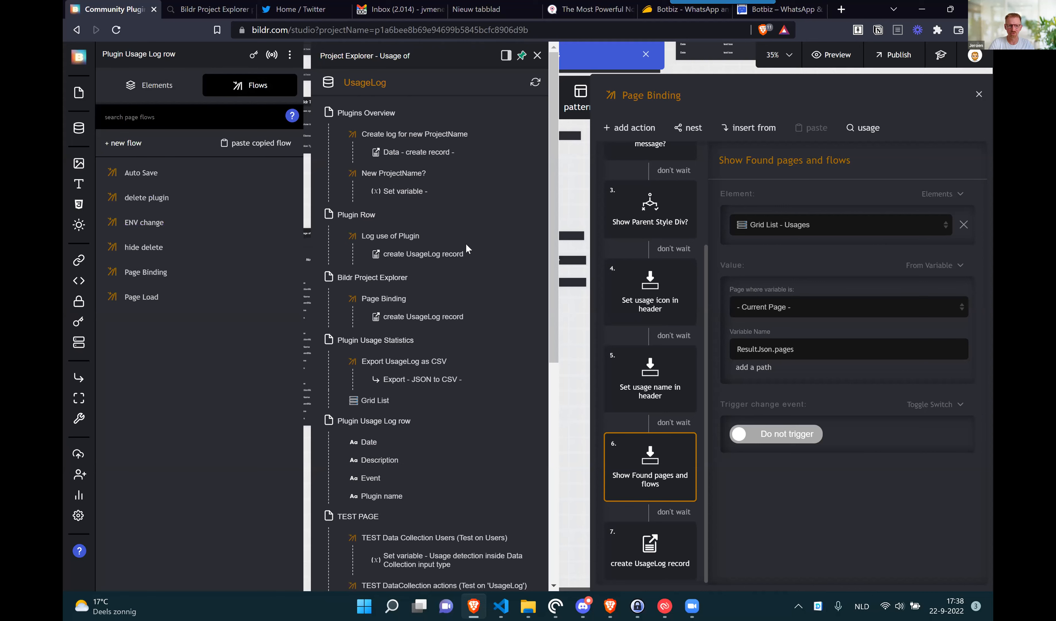
click(505, 57)
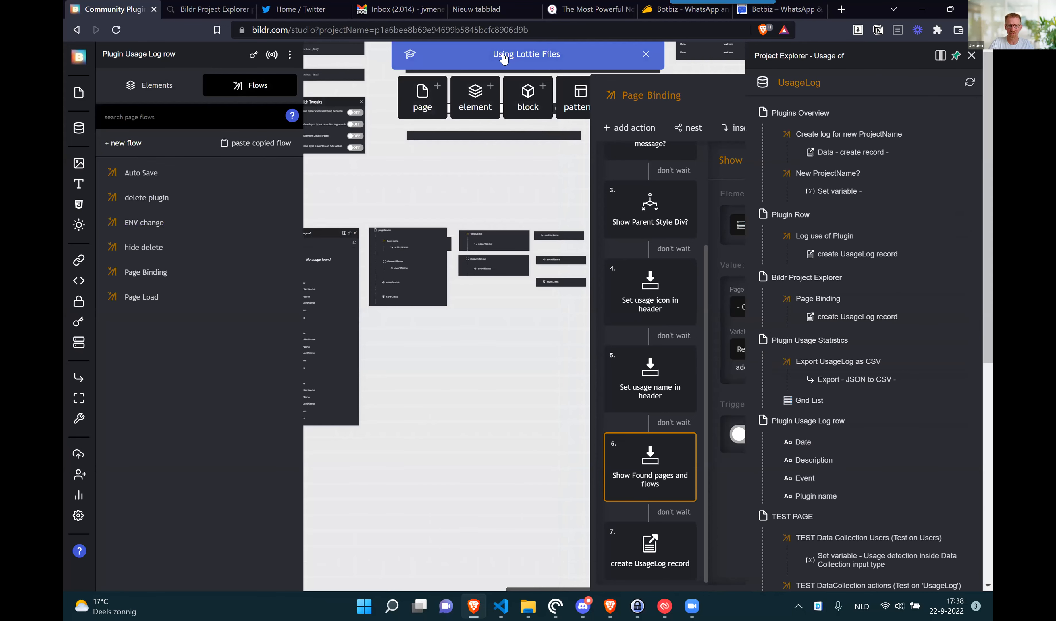
click(941, 60)
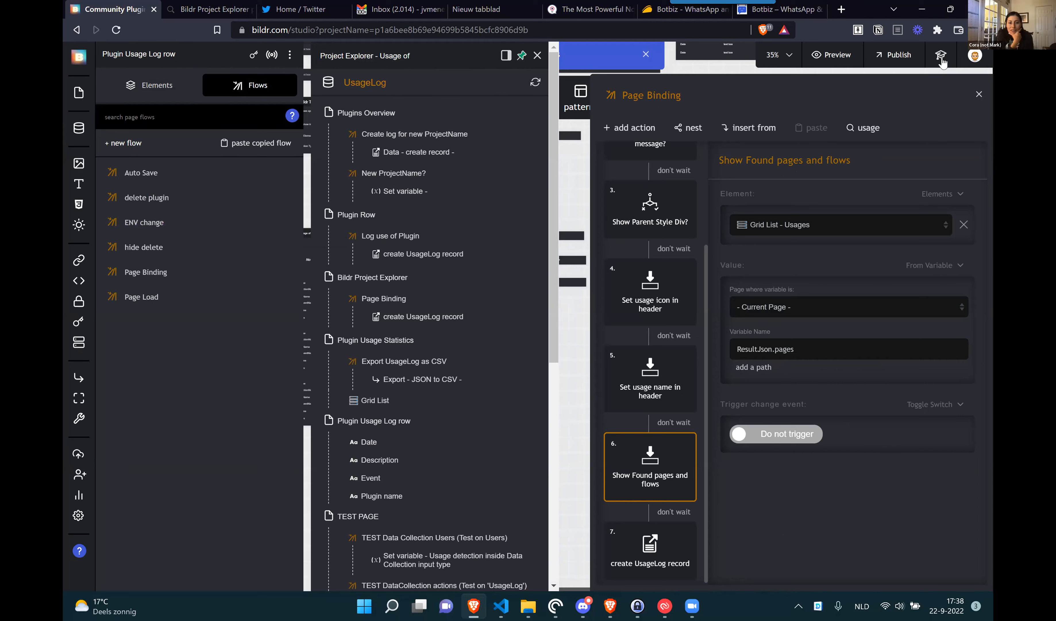
Examine the pages, flows and elements using the UsageLog collection through TEST PAGE, and switch the usage overview's docking side
scroll(434, 243, down, 4)
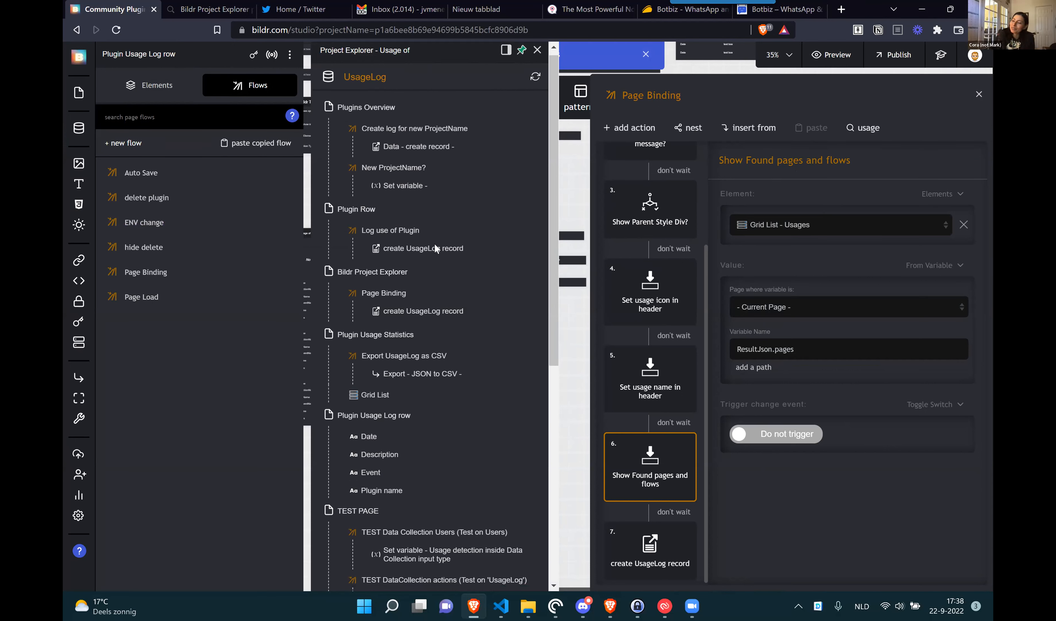
scroll(434, 243, down, 4)
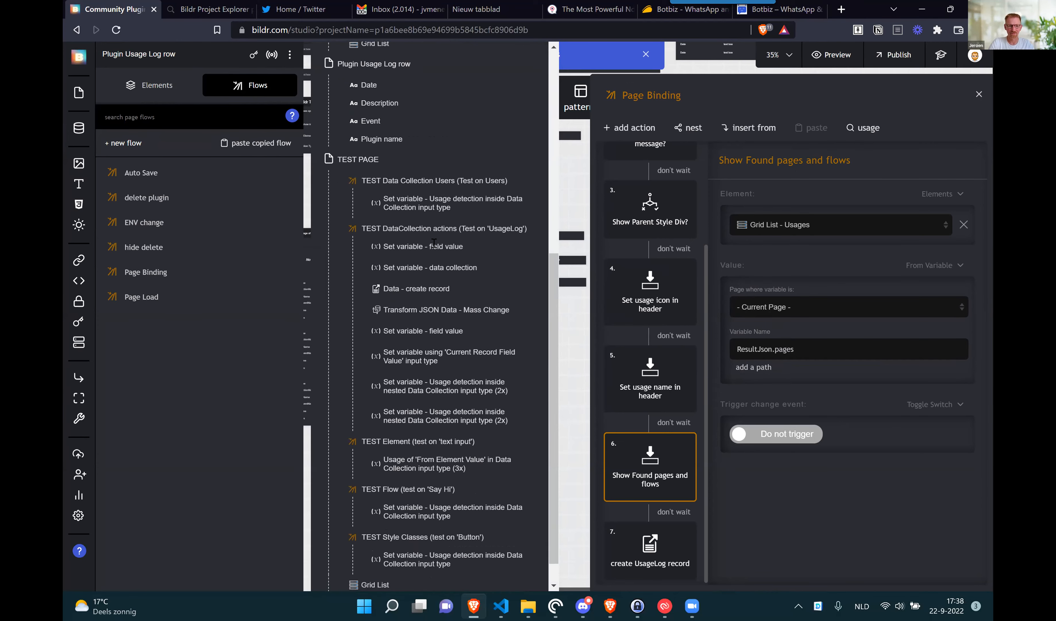
scroll(434, 242, down, 1)
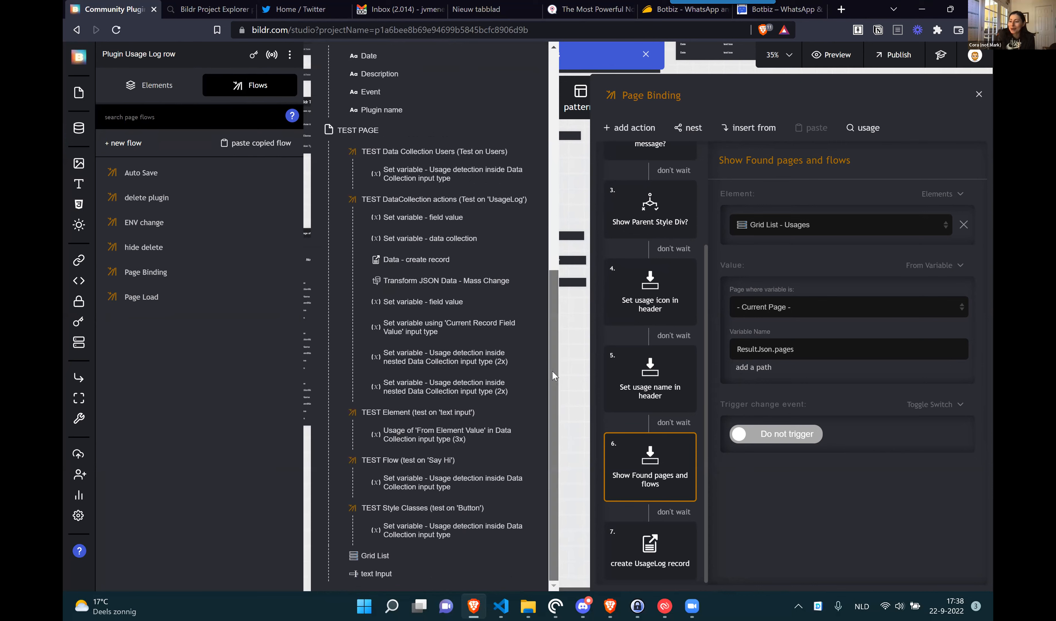
scroll(560, 344, up, 1)
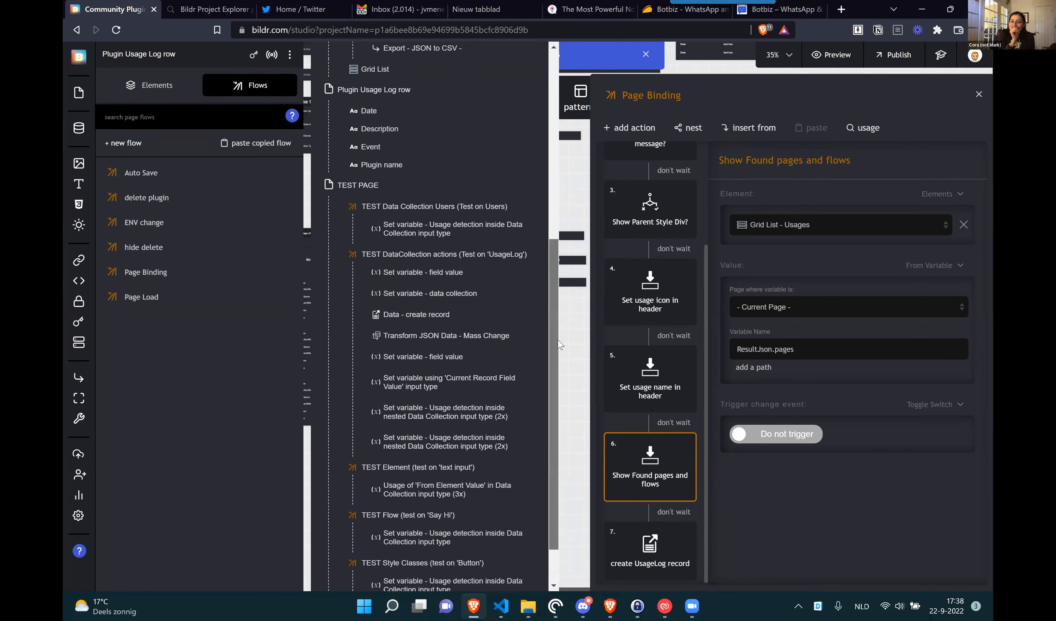
scroll(561, 273, up, 5)
scroll(561, 199, up, 8)
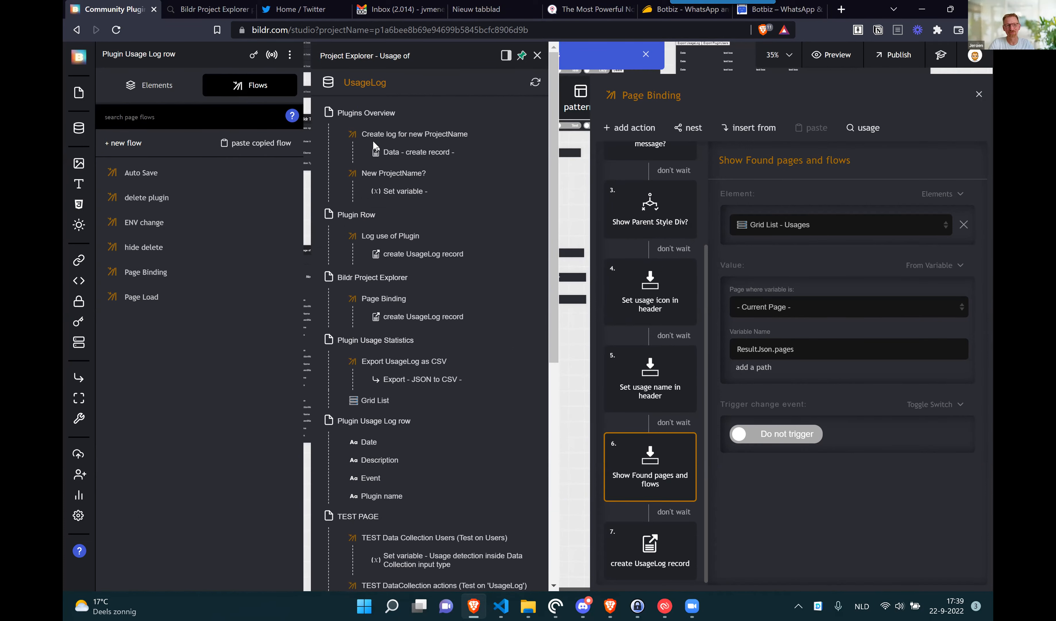
click(508, 56)
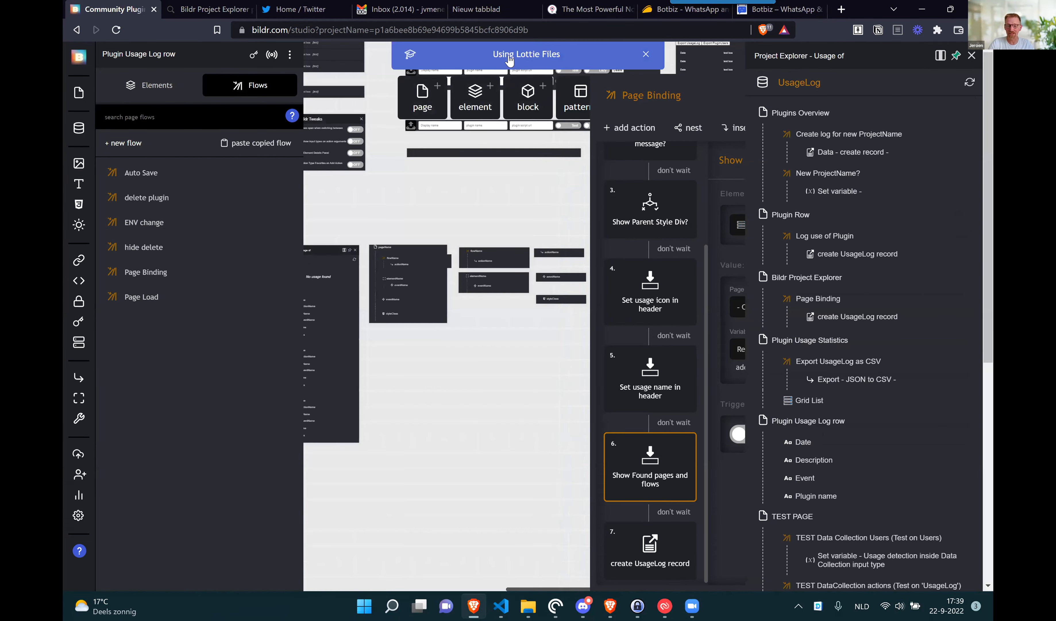
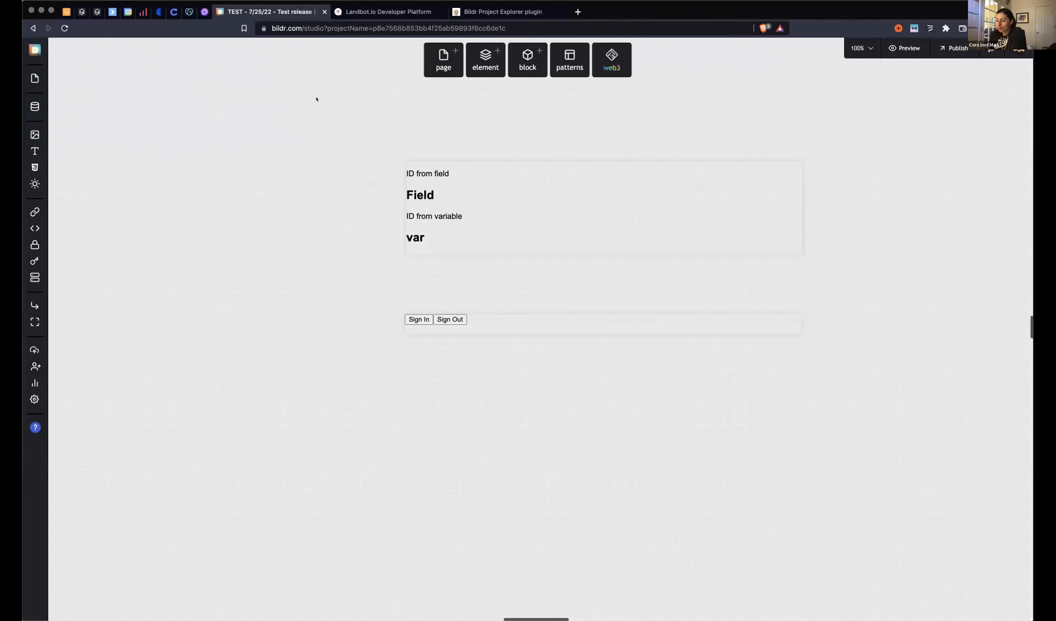
Add a blank page below the MM test page and place a Div in its page body
scroll(470, 175, right, 2)
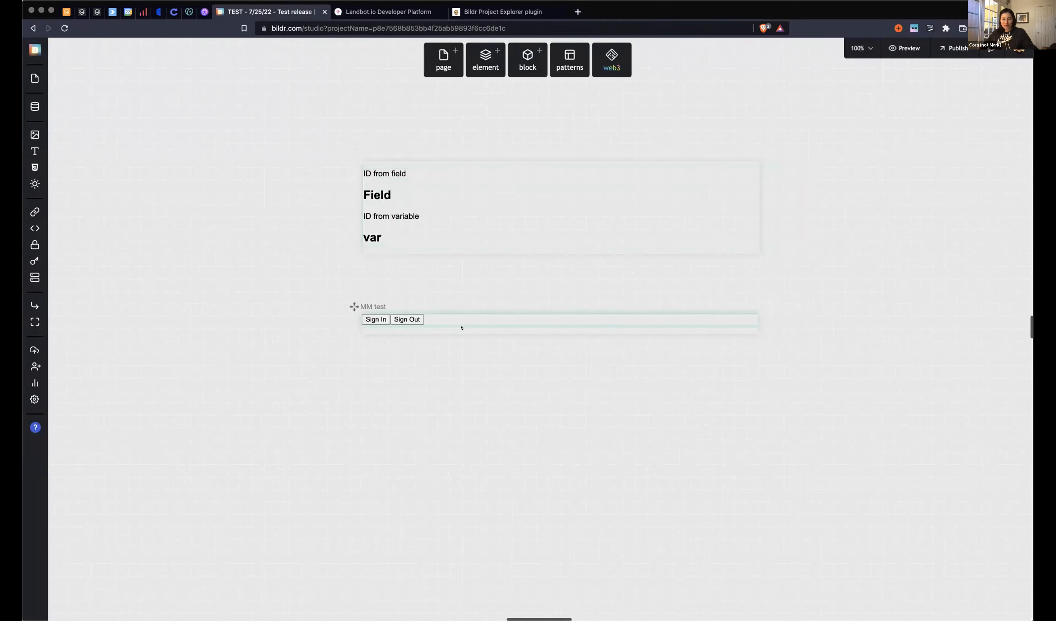
click(444, 59)
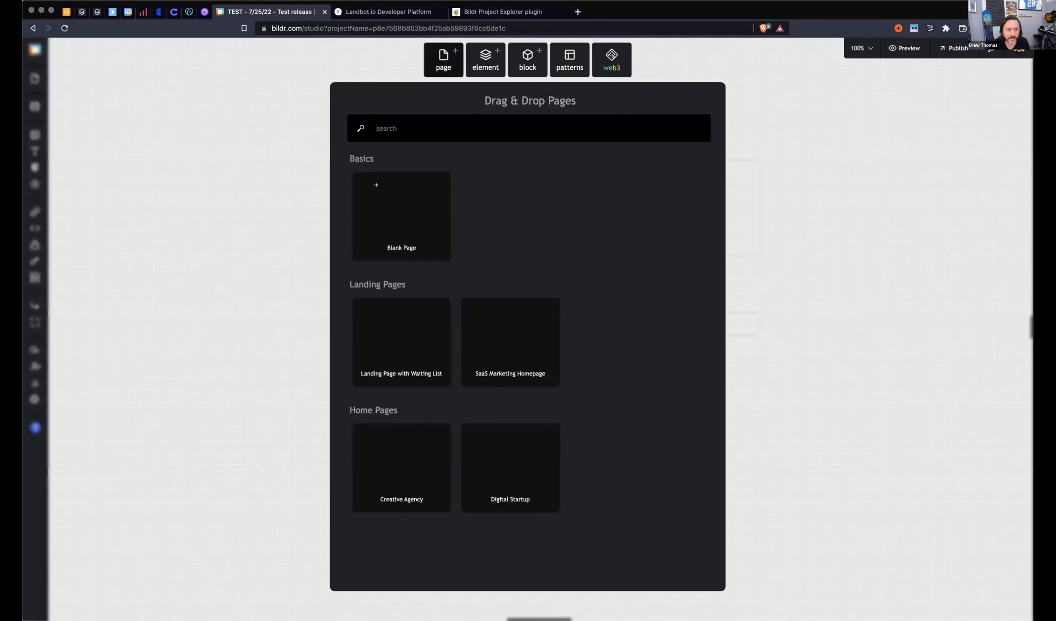
drag(376, 185, 344, 388)
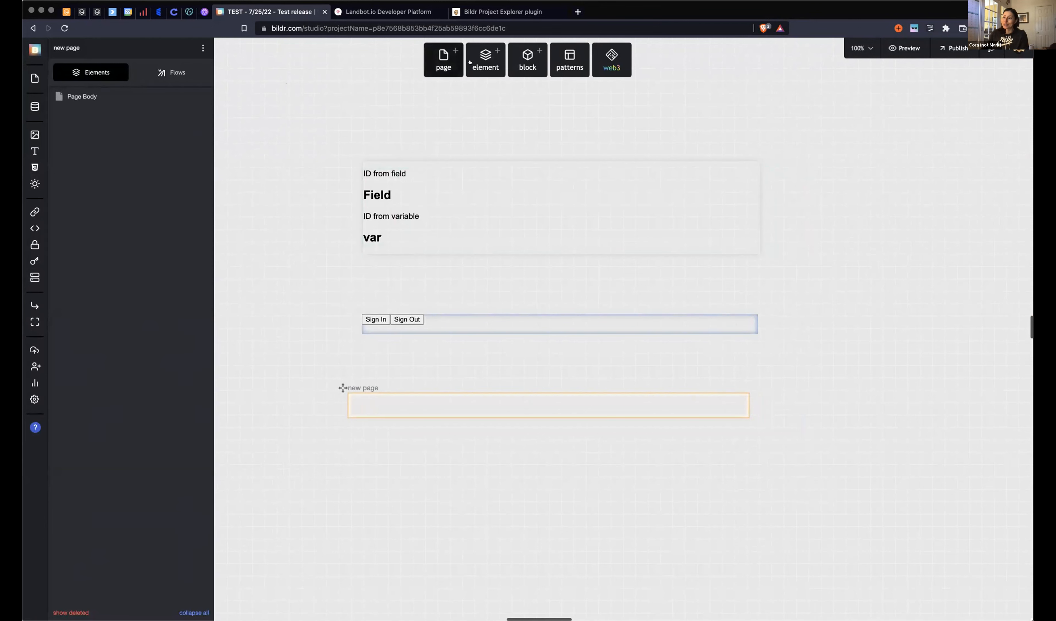
click(486, 60)
drag(373, 260, 120, 98)
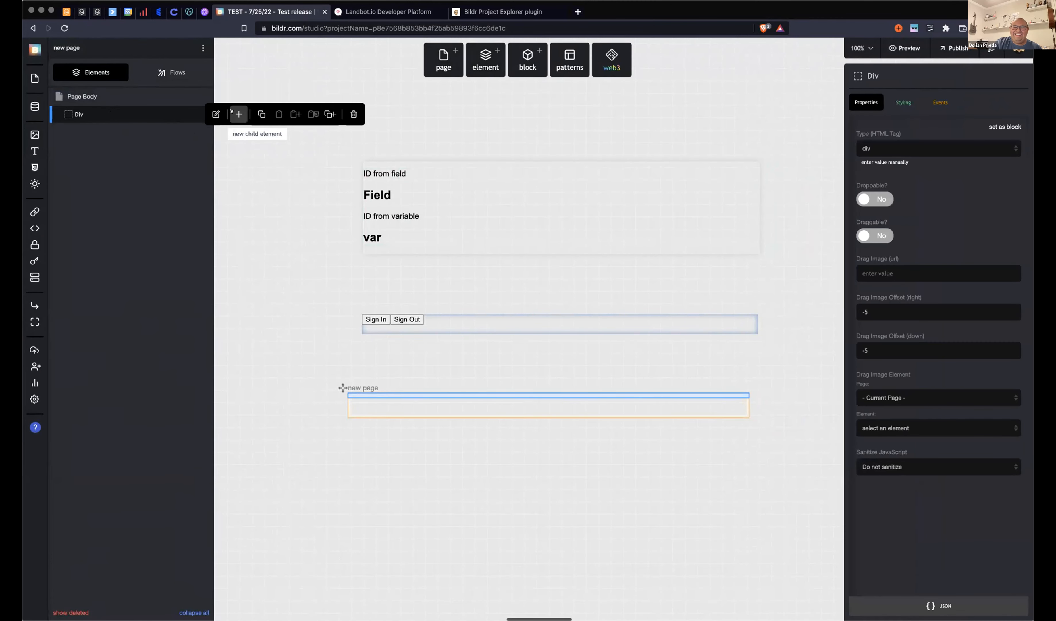
Find the Select Menu element and add it as a child of the new page's Div
click(238, 114)
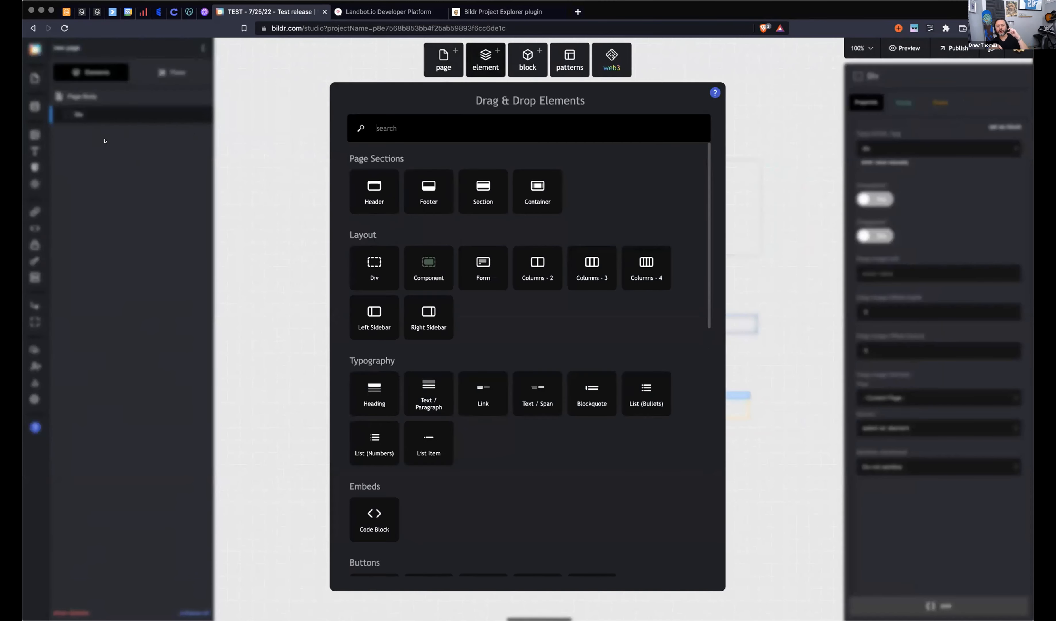
scroll(391, 393, down, 7)
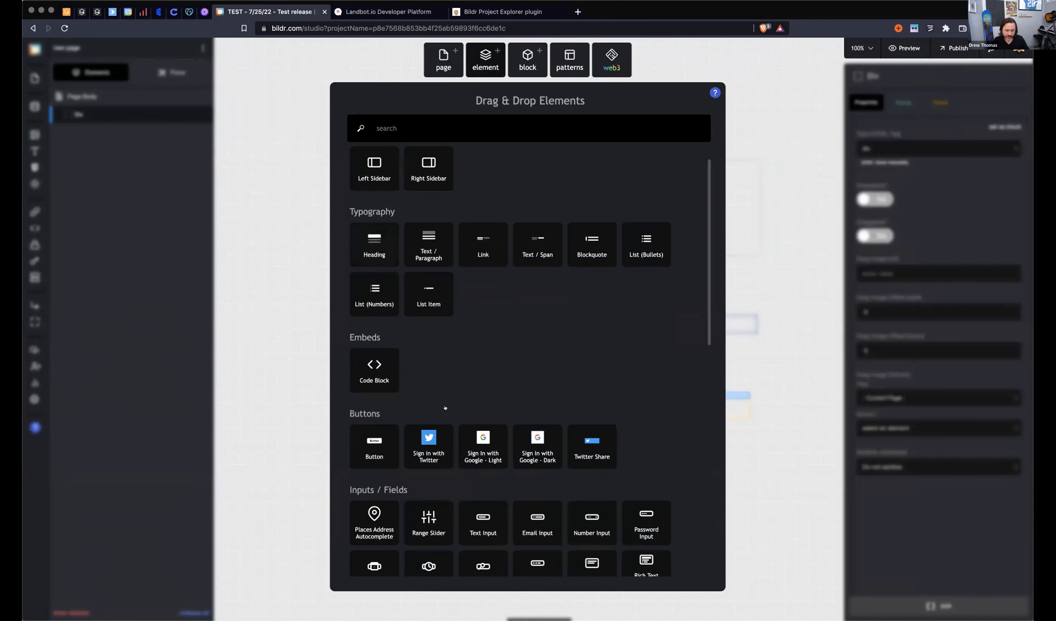
text(ssel)
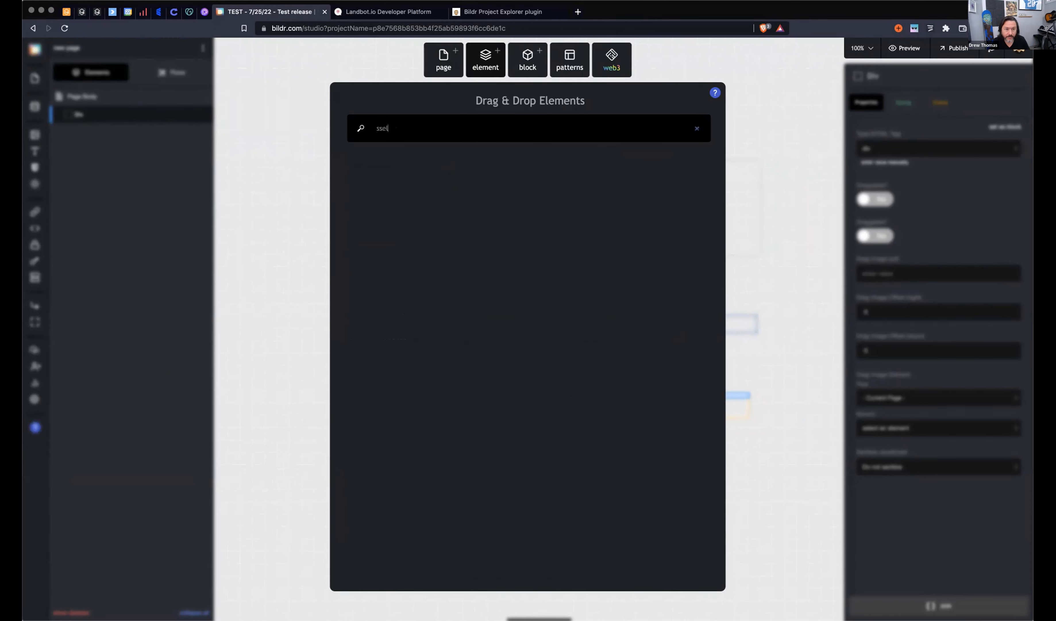
key(BackSpace)
key(BackSpace)
key(BackSpace)
key(BackSpace)
text(sele)
drag(368, 185, 129, 113)
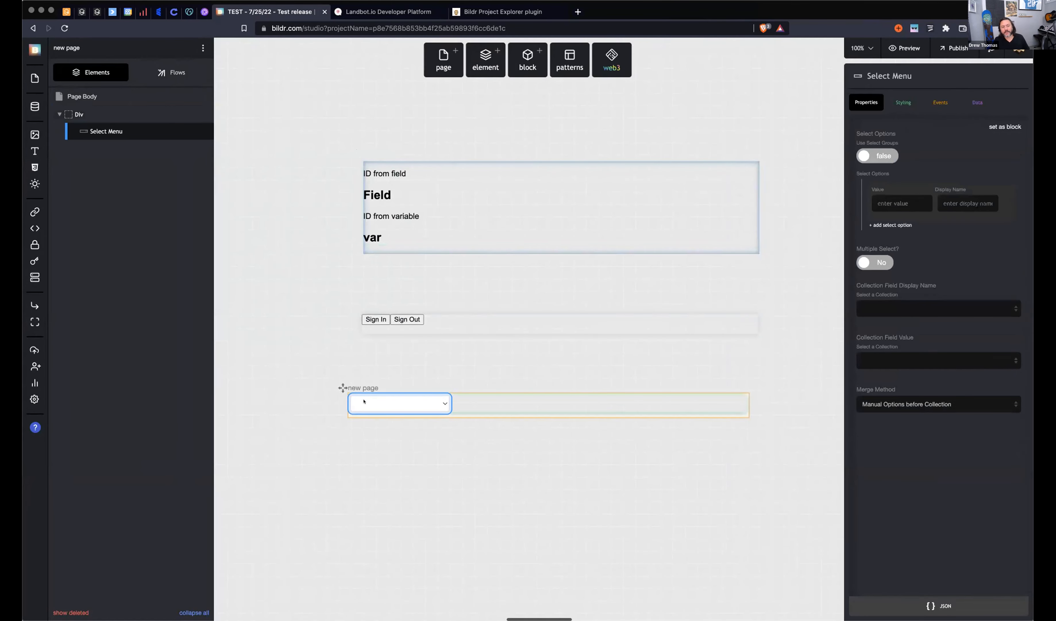
click(412, 401)
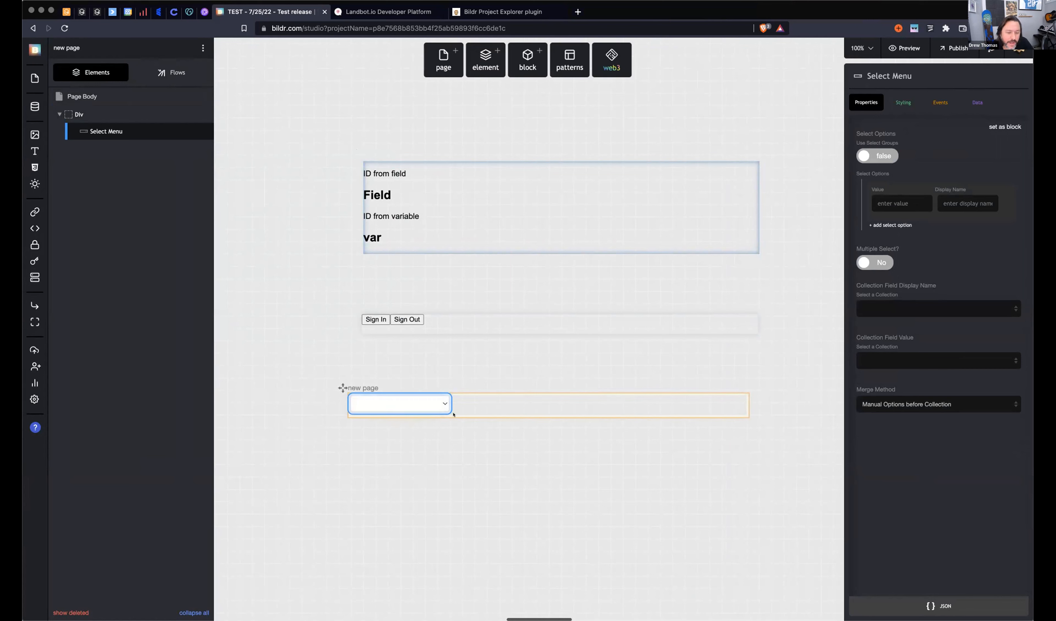
Add a Grid List to the same Div, after the Select Menu
click(106, 122)
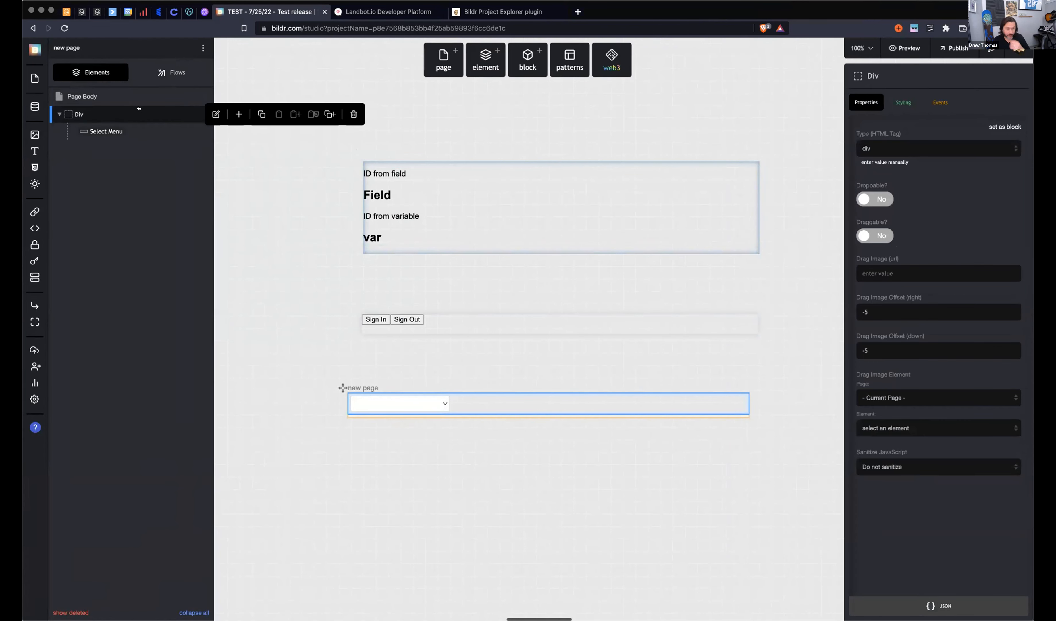
click(239, 113)
text(grid)
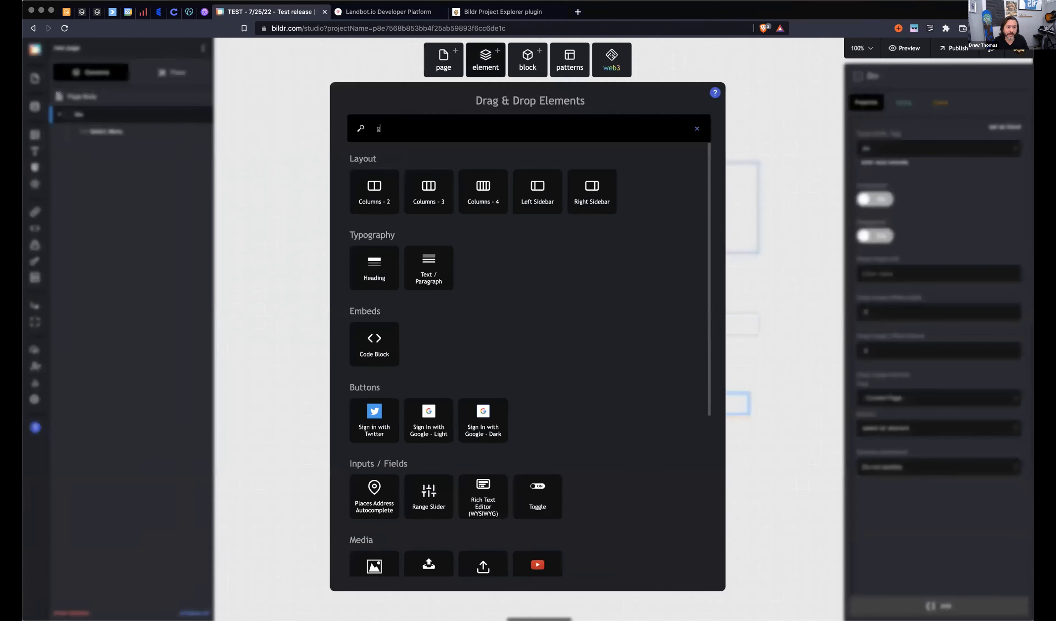
click(374, 185)
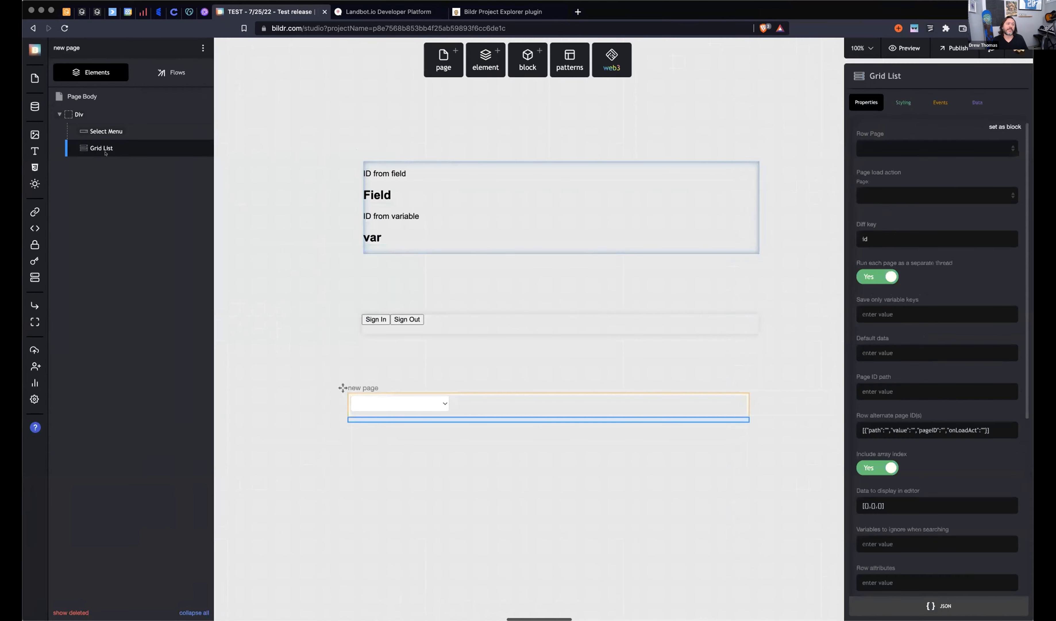
mouse_move(98, 147)
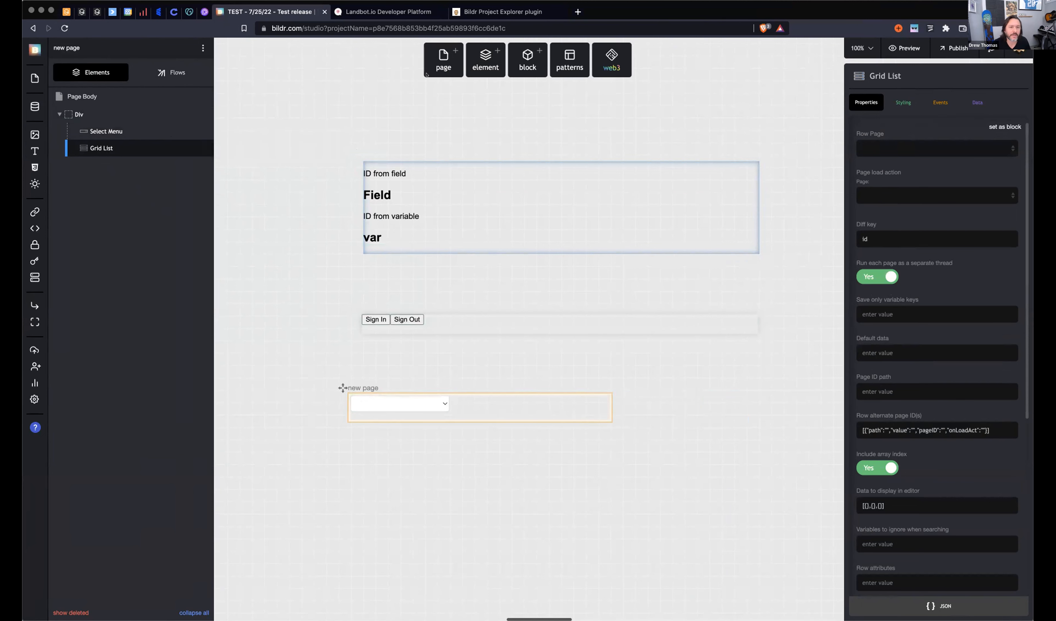
Add a second blank page named Row Page beside the first, and rename the page holding the Select Menu as Grid Page
click(435, 63)
drag(402, 216, 688, 400)
text(Row Page)
key(Return)
drag(379, 388, 358, 379)
text(Grid Page)
key(Return)
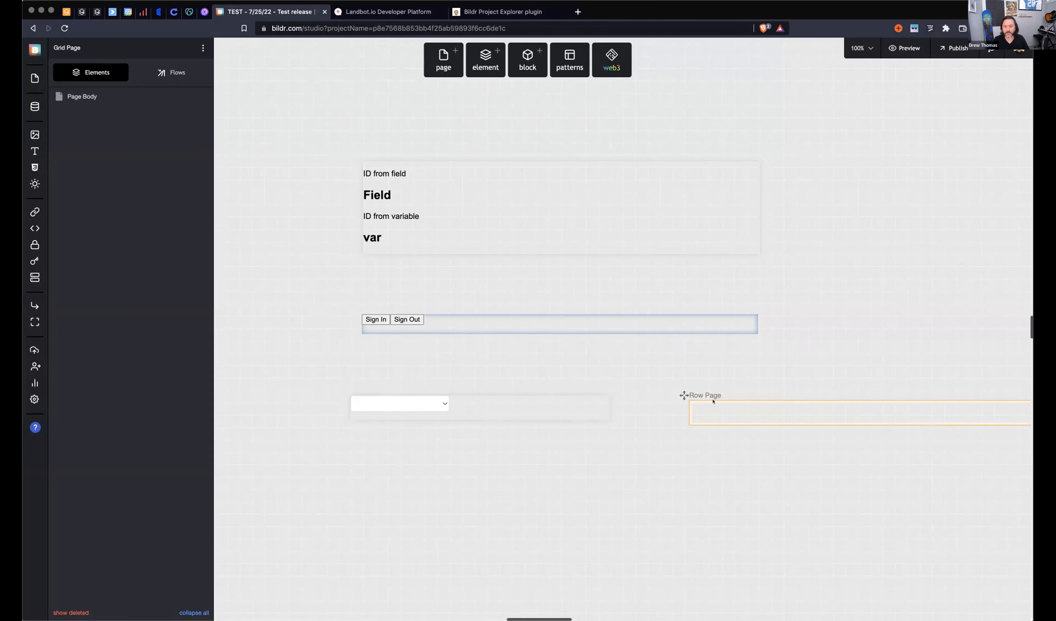
Add a Div to Row Page containing a Text / Paragraph element that reads "option name"
click(486, 60)
drag(367, 251, 120, 96)
click(239, 114)
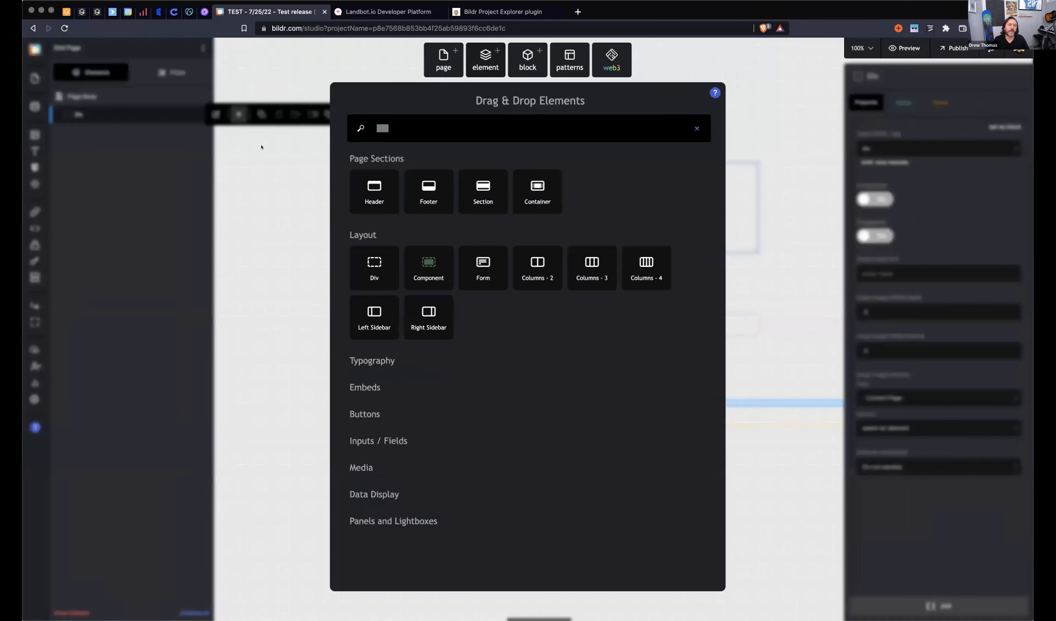
drag(428, 398, 128, 126)
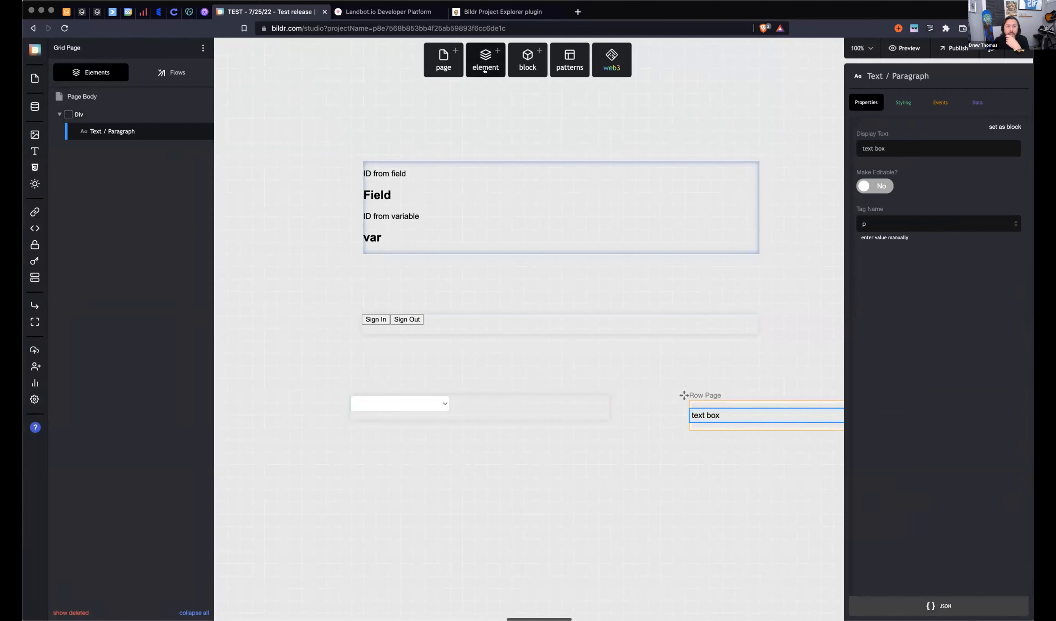
triple_click(697, 413)
text(op)
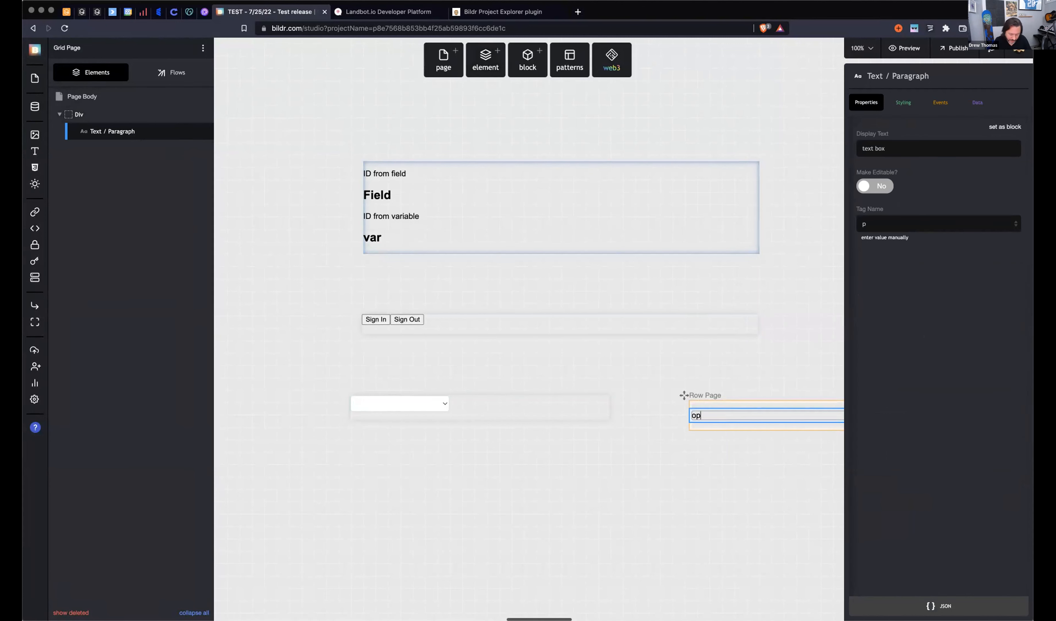
text(tion name)
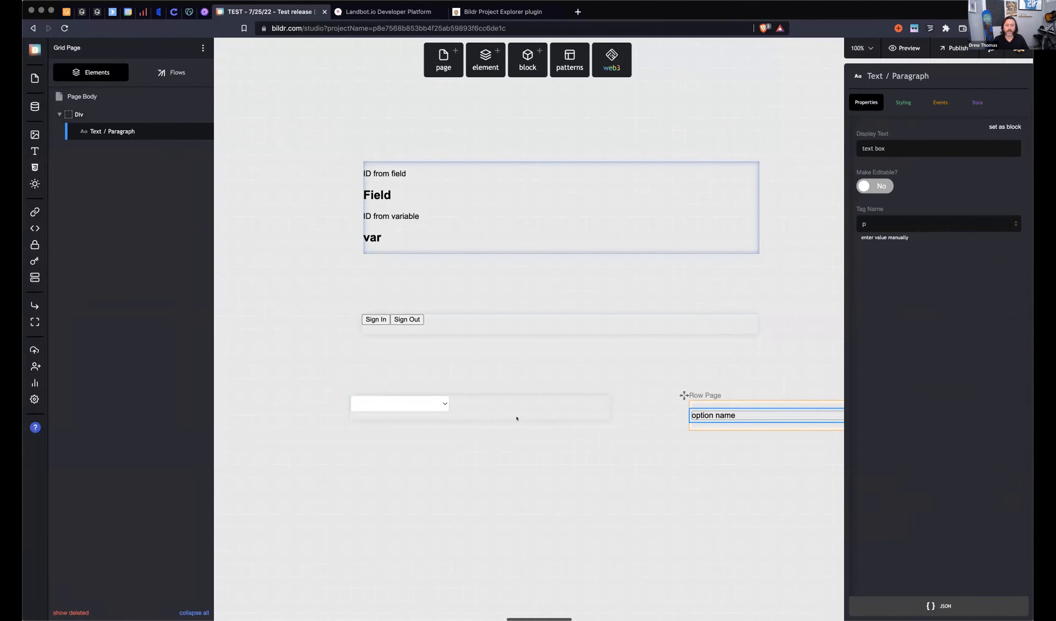
Set Row Page as the row page of the Grid List on Grid Page, and reselect the list to show its properties
click(482, 414)
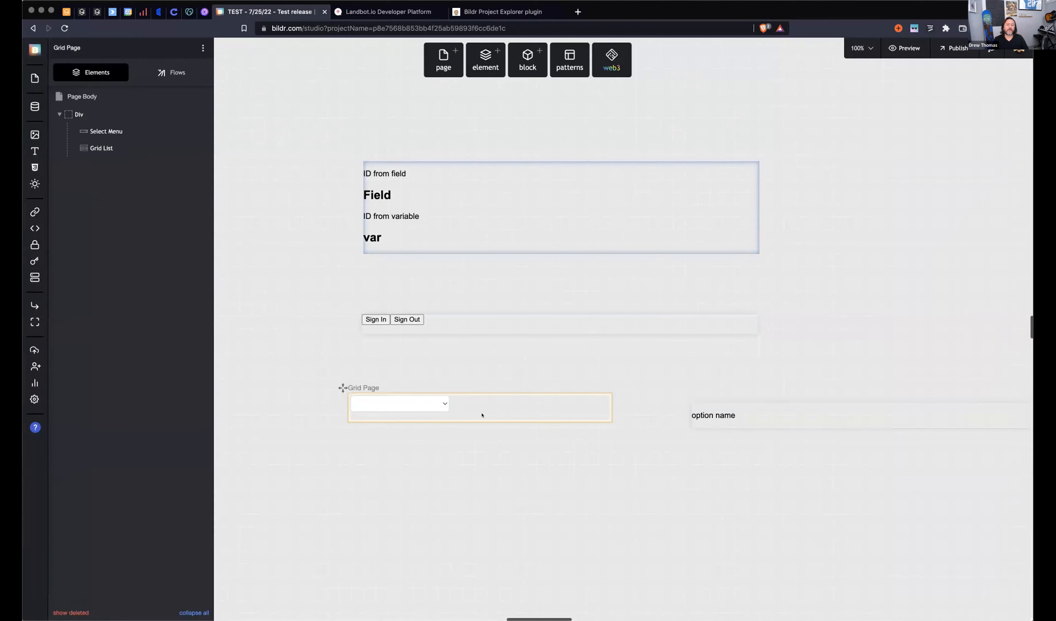
click(102, 148)
click(891, 148)
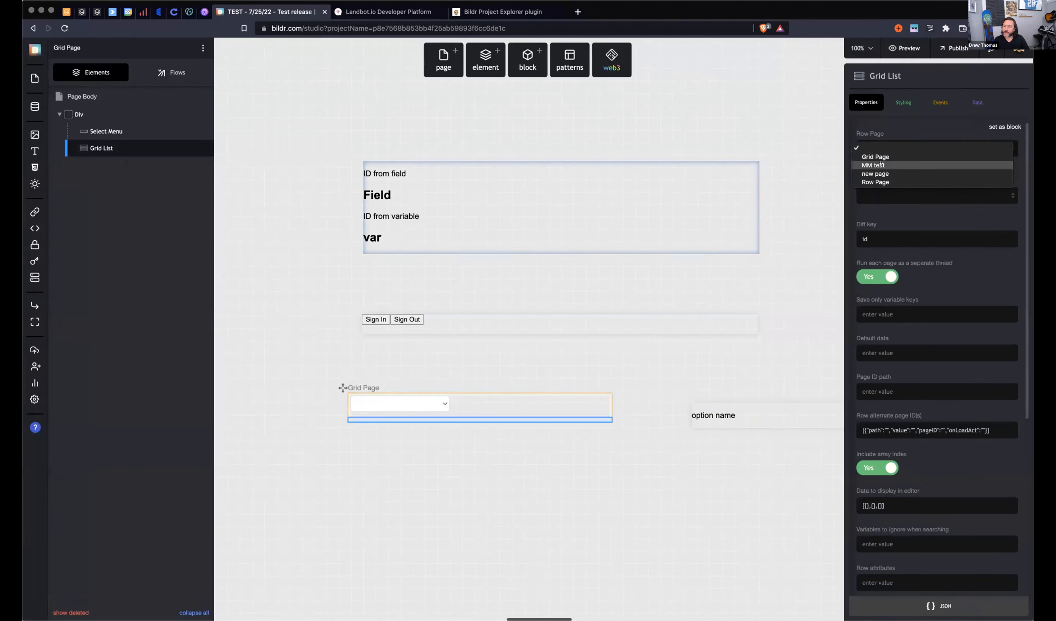
click(876, 182)
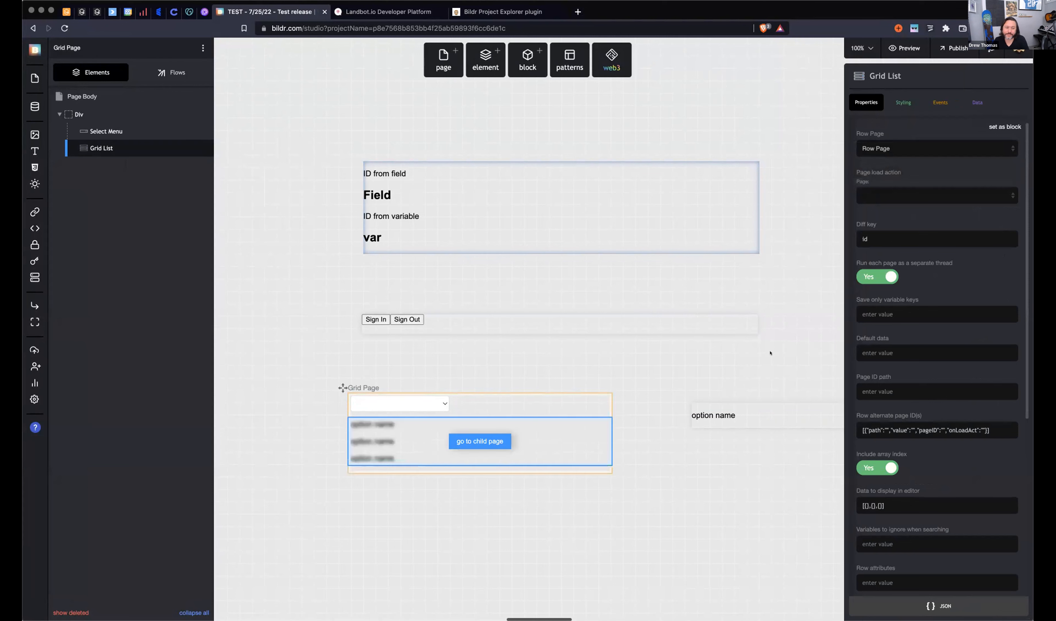
click(307, 450)
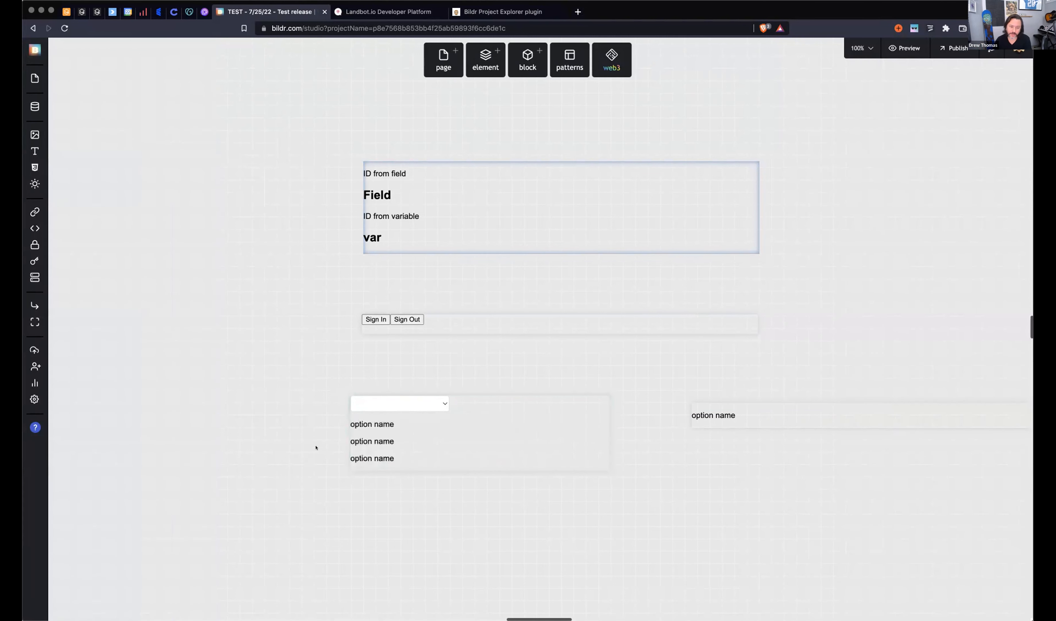
click(404, 440)
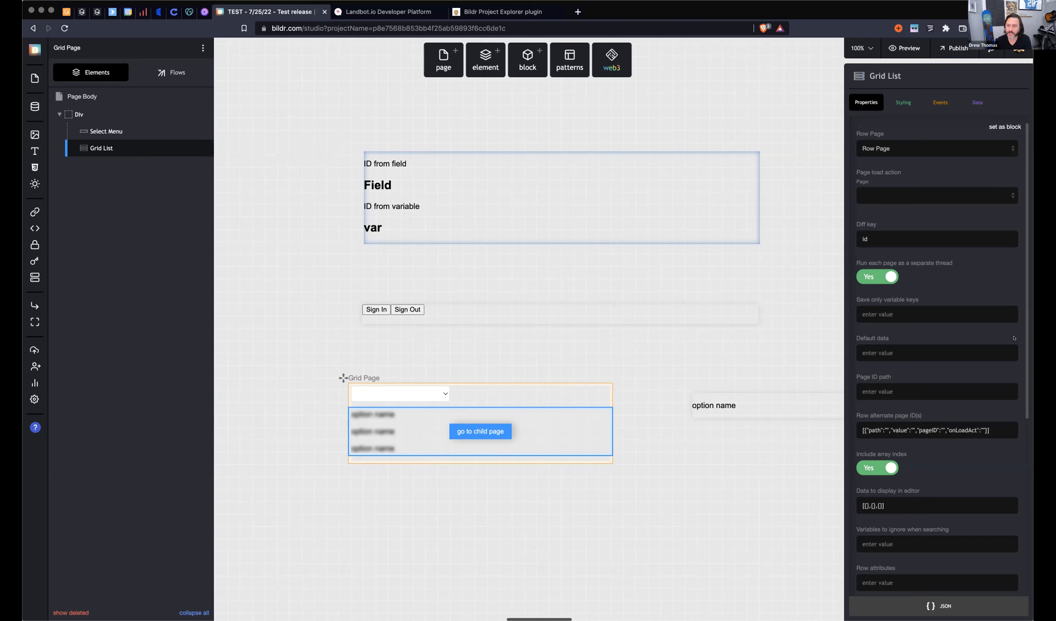
Look through the Grid List's data binding options for record values and collection lists
click(974, 102)
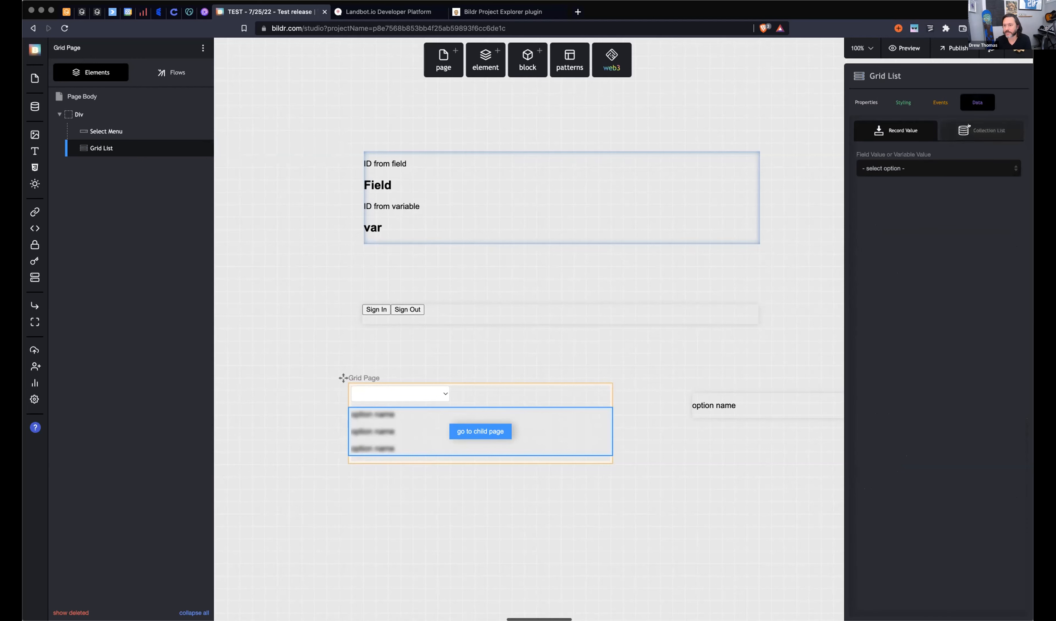
click(978, 128)
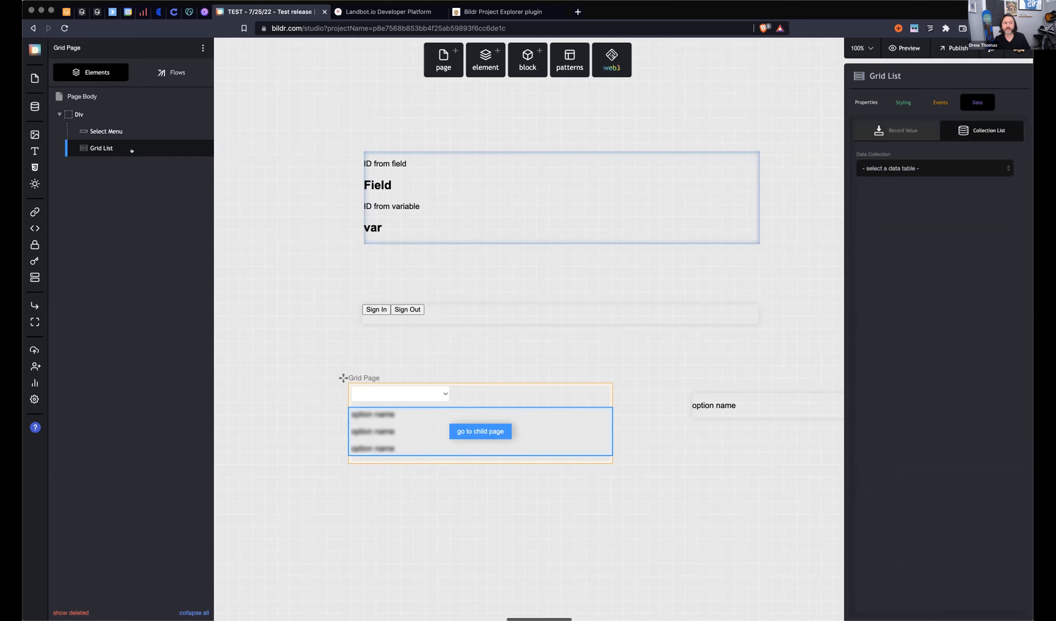
mouse_move(131, 148)
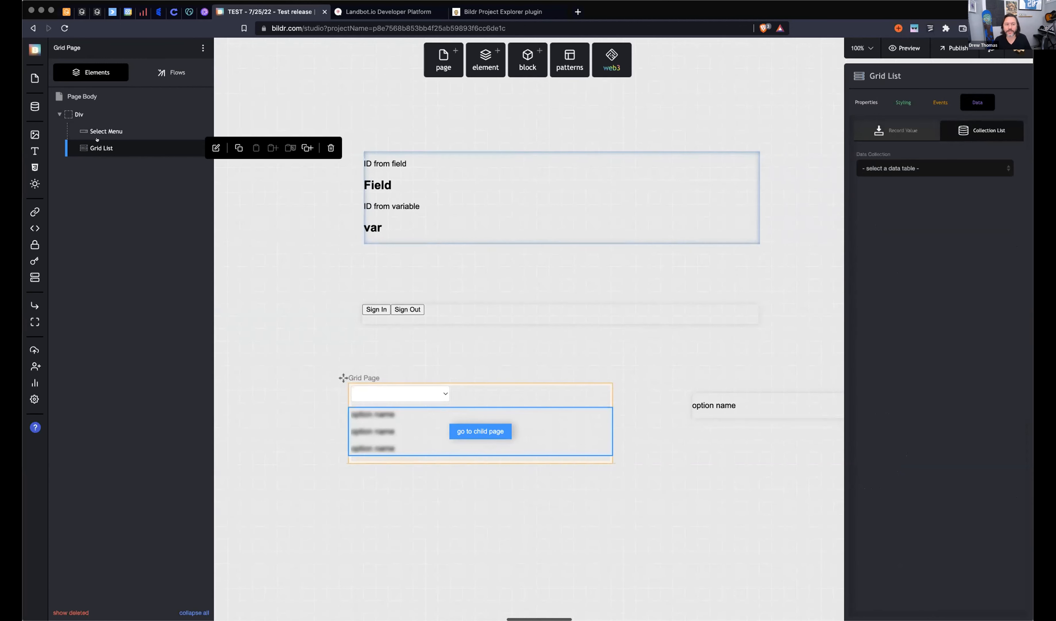
Add an "Element - set value" action to Grid Page's Page Binding flow, with the Grid List as its element
click(171, 73)
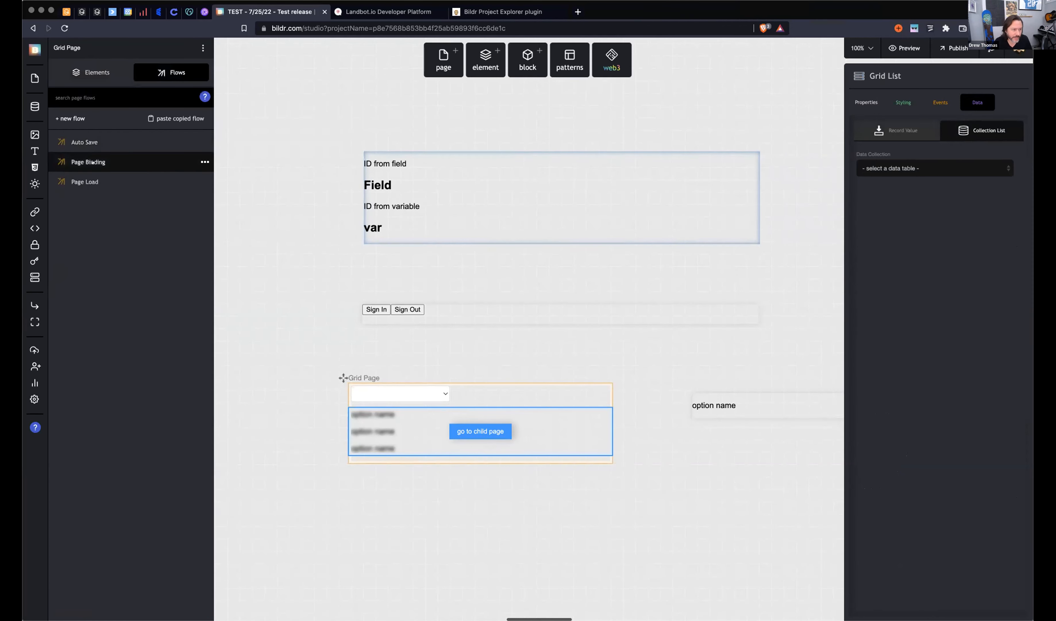
click(92, 162)
click(744, 106)
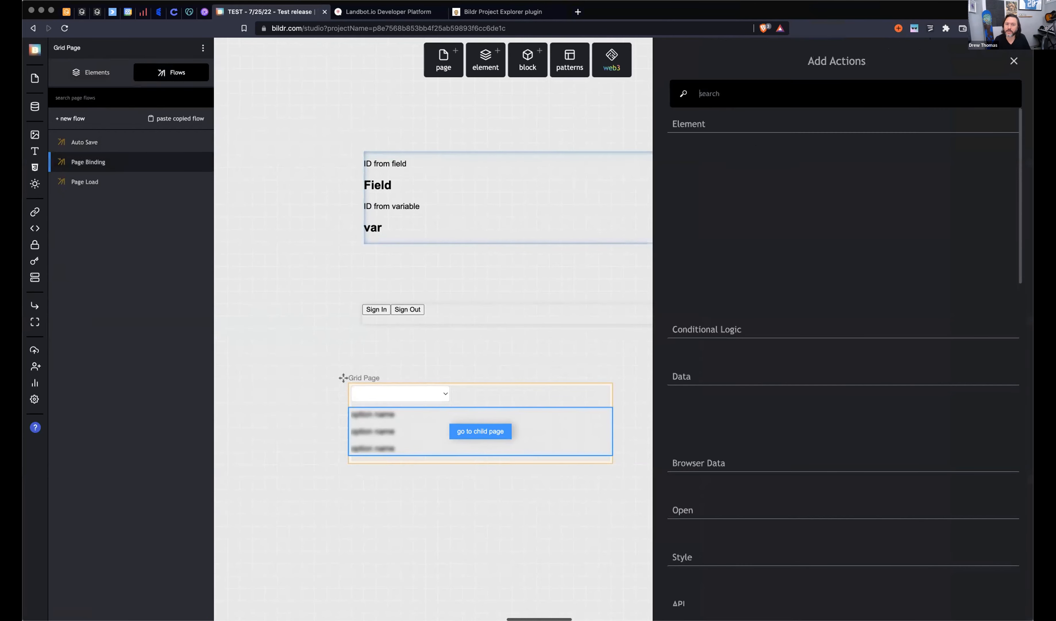
text(set value)
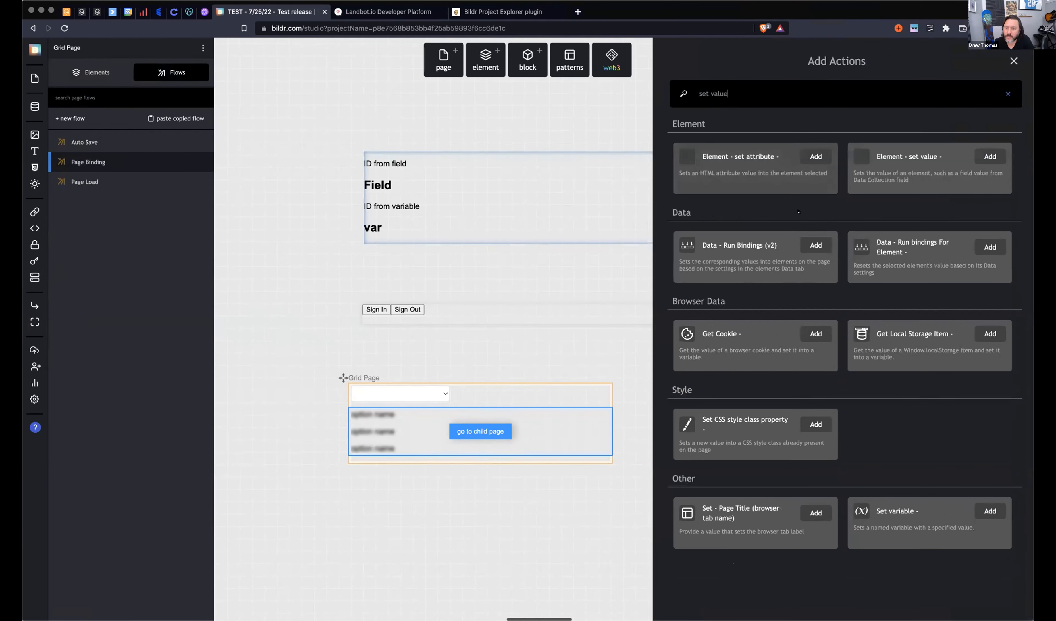
click(890, 179)
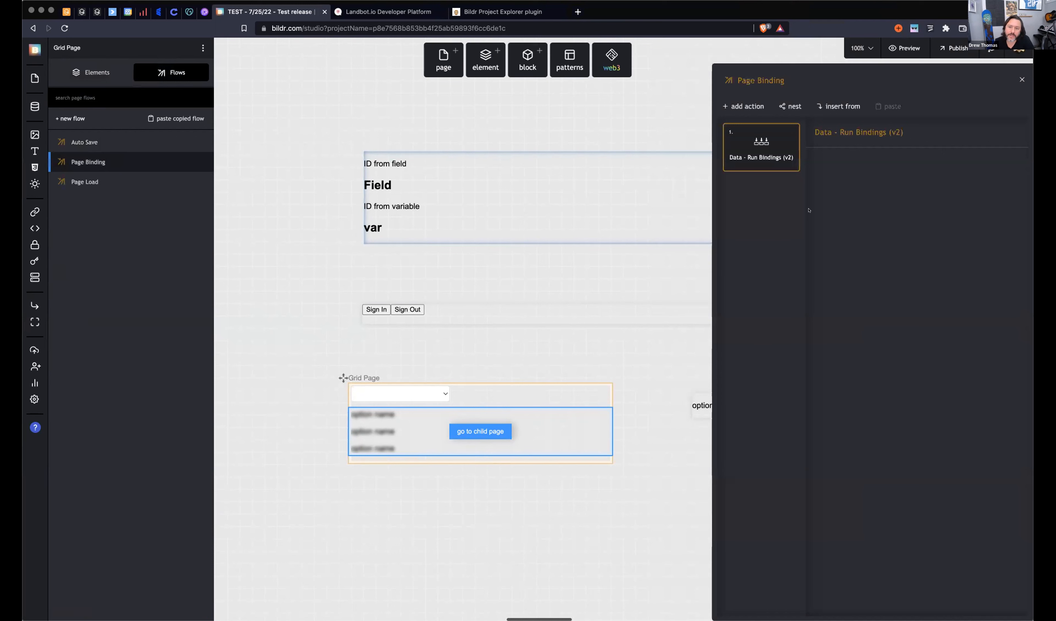
click(890, 183)
click(870, 240)
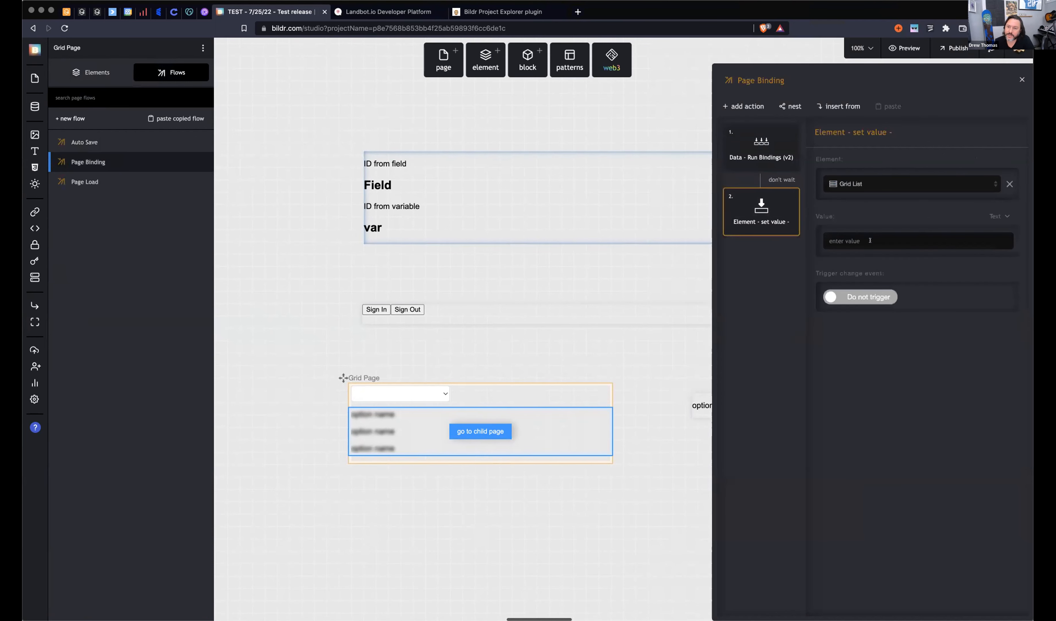
Switch the action's value to Concatenate and enter an array of three empty objects, [{},{},{}], as its first text value
click(998, 217)
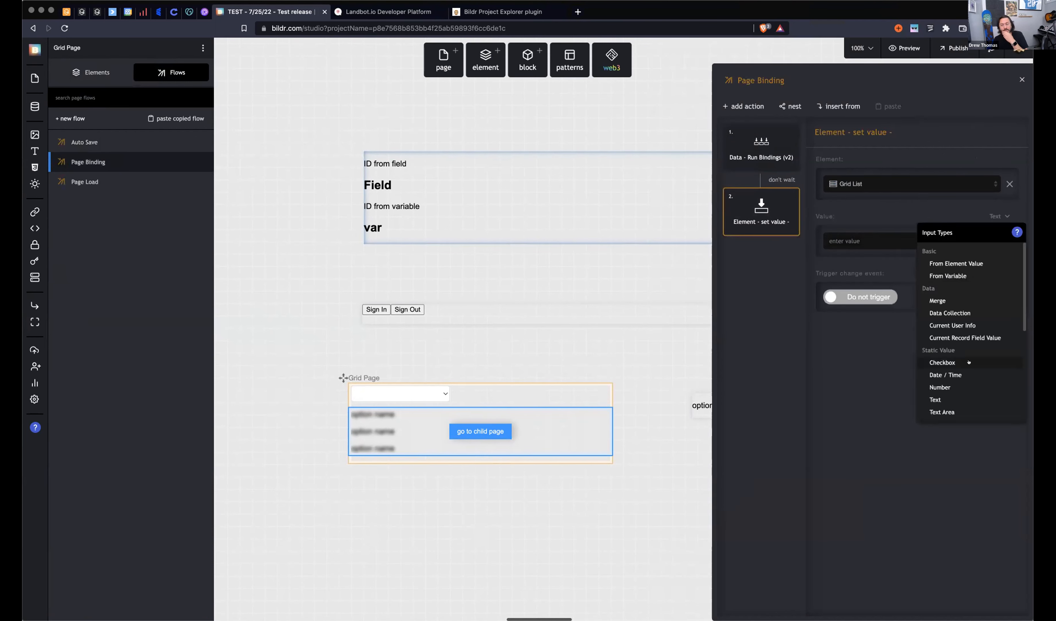
scroll(969, 362, down, 3)
click(950, 368)
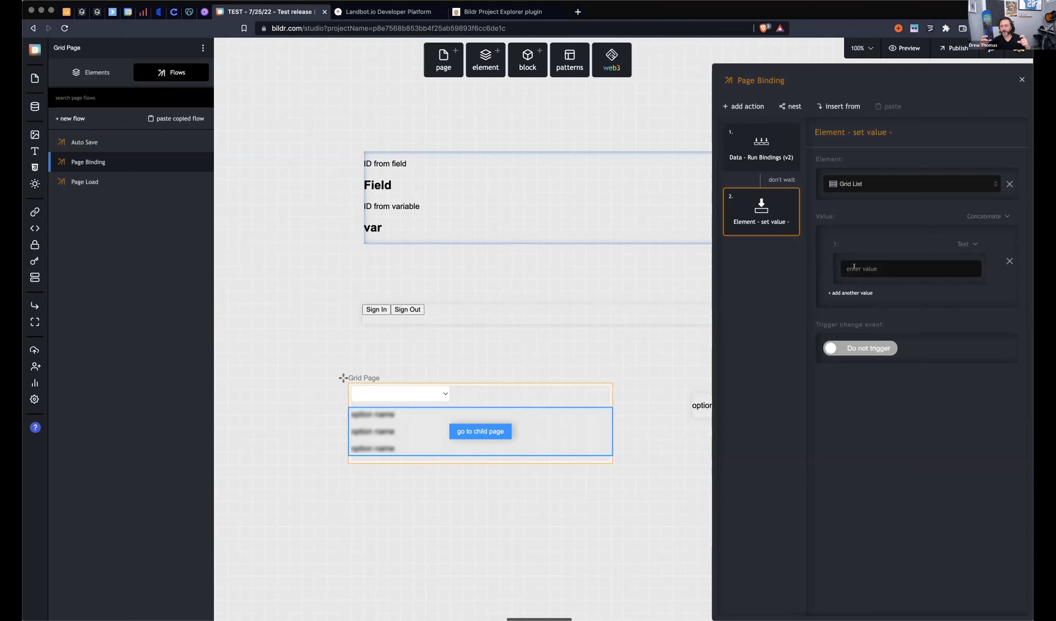
text([])
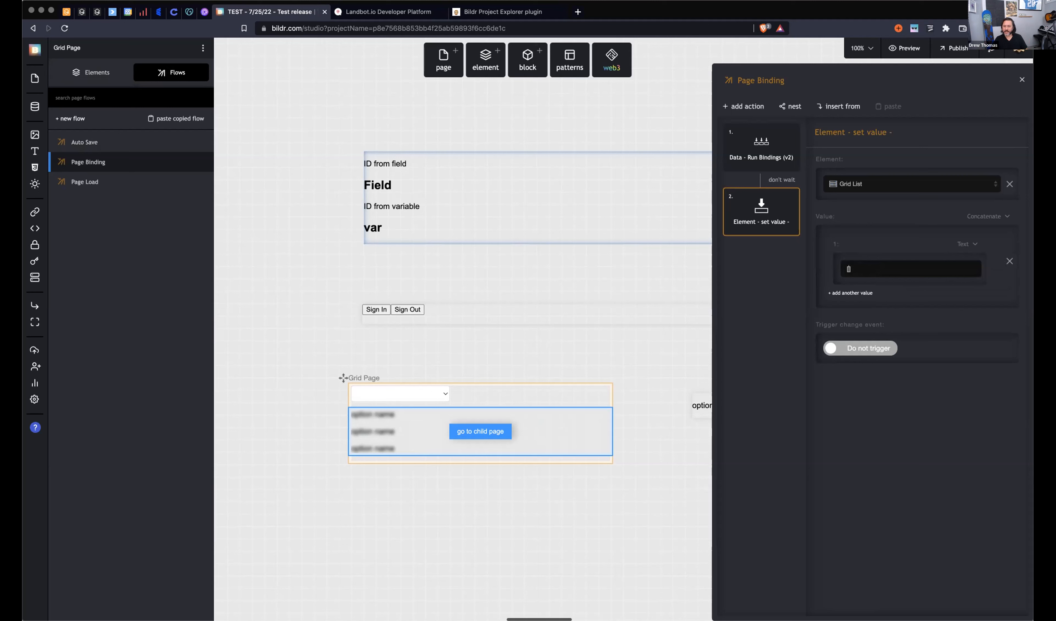
text({})
text(,)
text({})
text(,{})
Fill the array's first object with "name":"option 1","value":"1"
text(")
text(na)
key(BackSpace)
key(BackSpace)
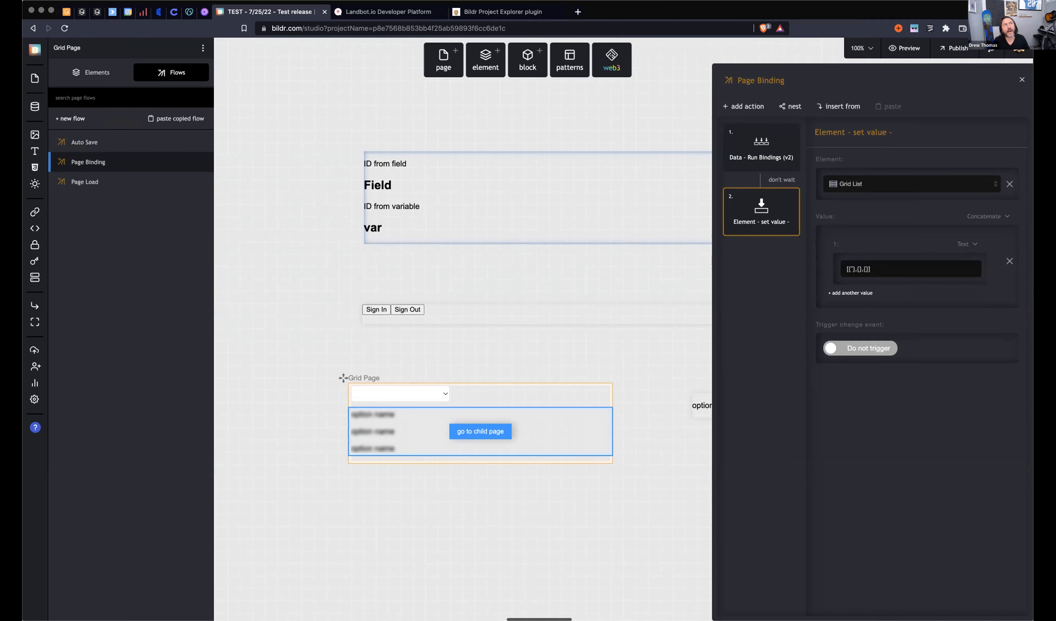
text(name":)
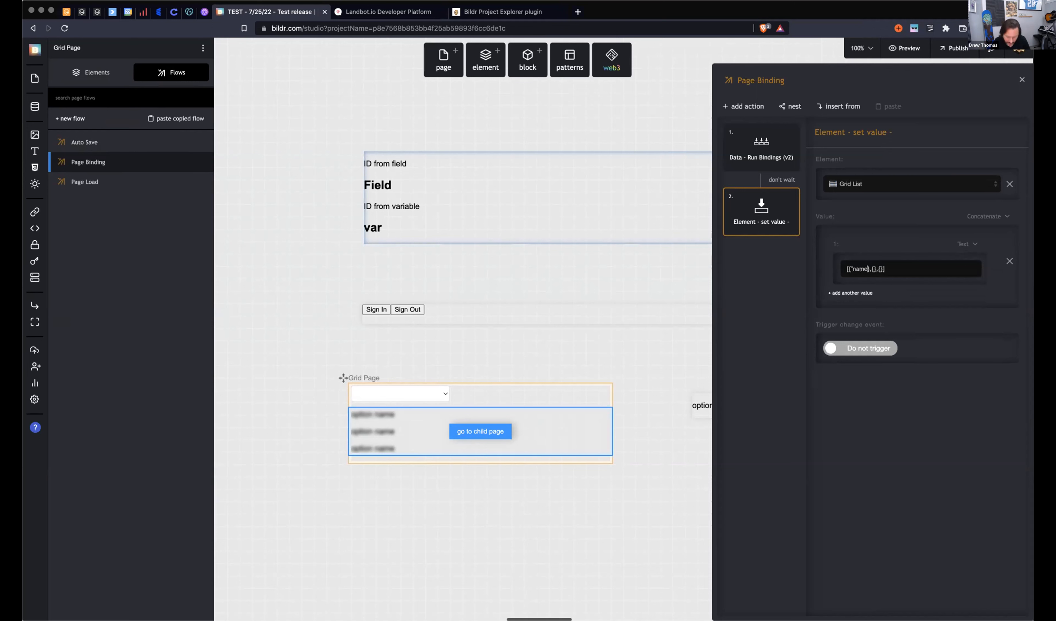
text("","value":"")
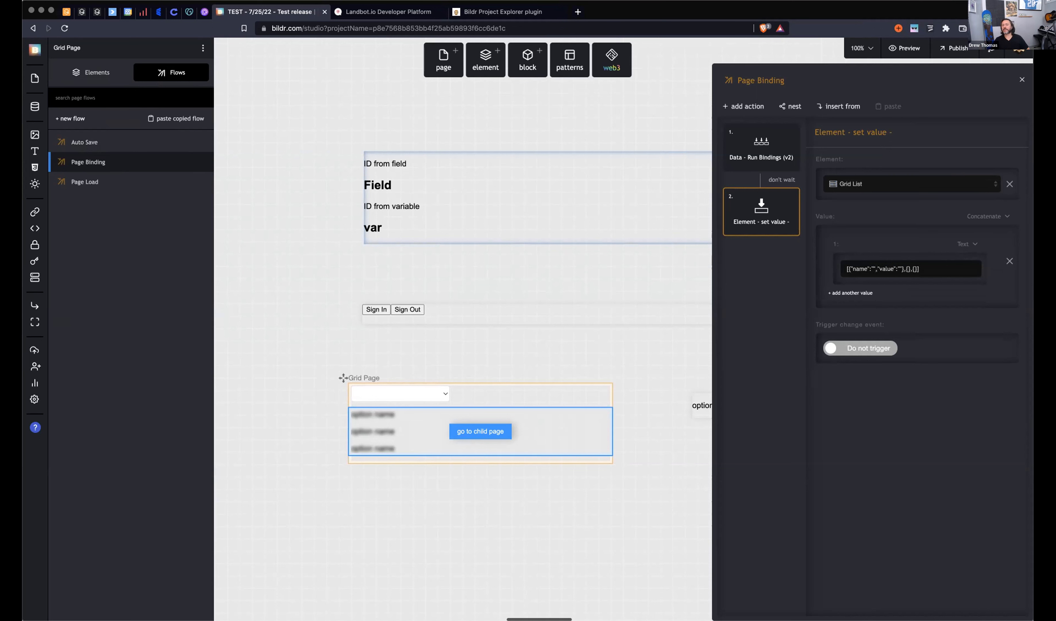
text(option 1)
text(1)
Copy the name and value pairs from inside the array's first object
drag(929, 268, 849, 268)
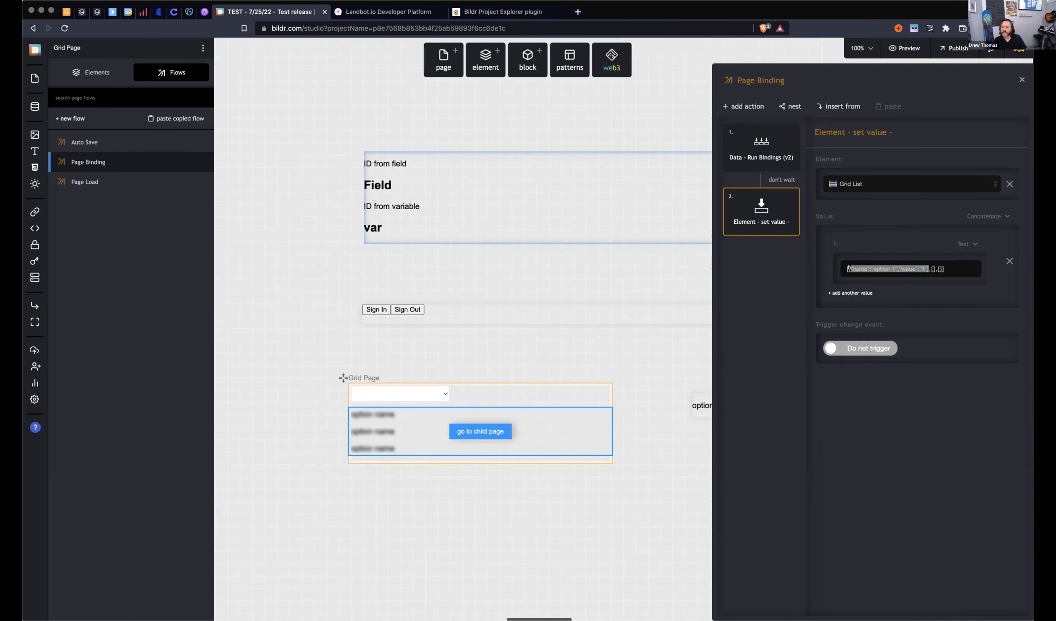
key(super+c)
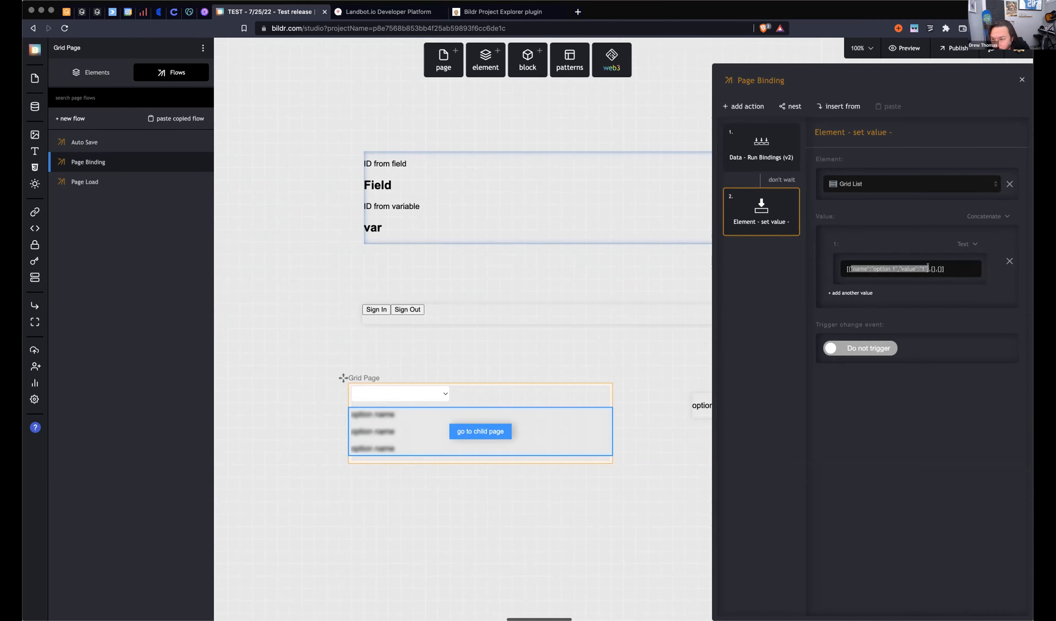